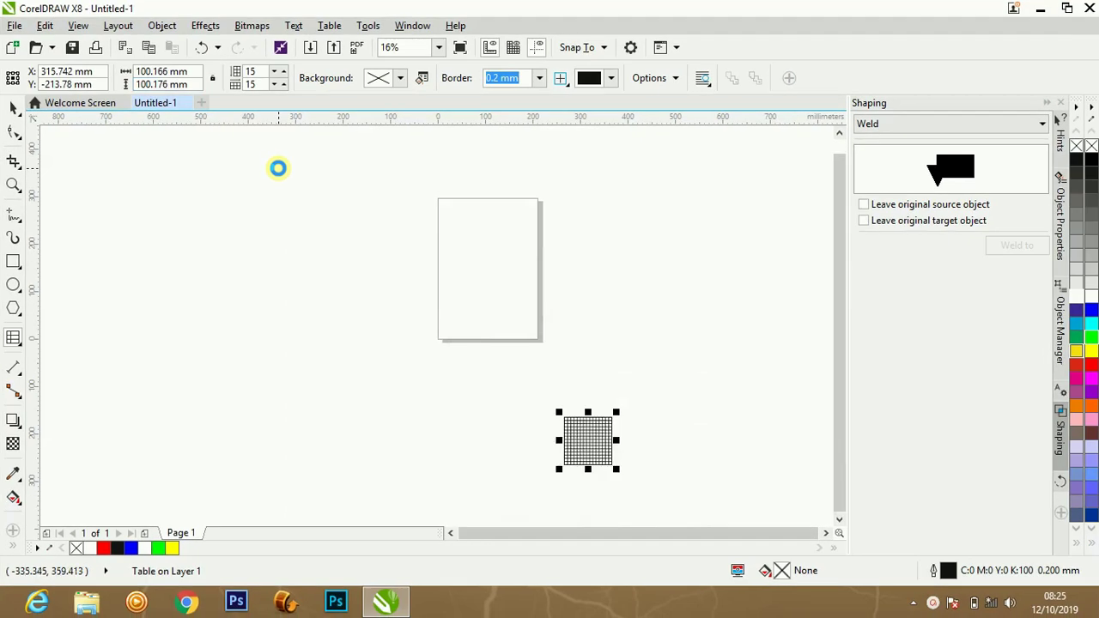
Step: Draw a square about 20 mm wide over the three-by-three cells at the table's upper-left corner and fill it blue
left_click(15, 110)
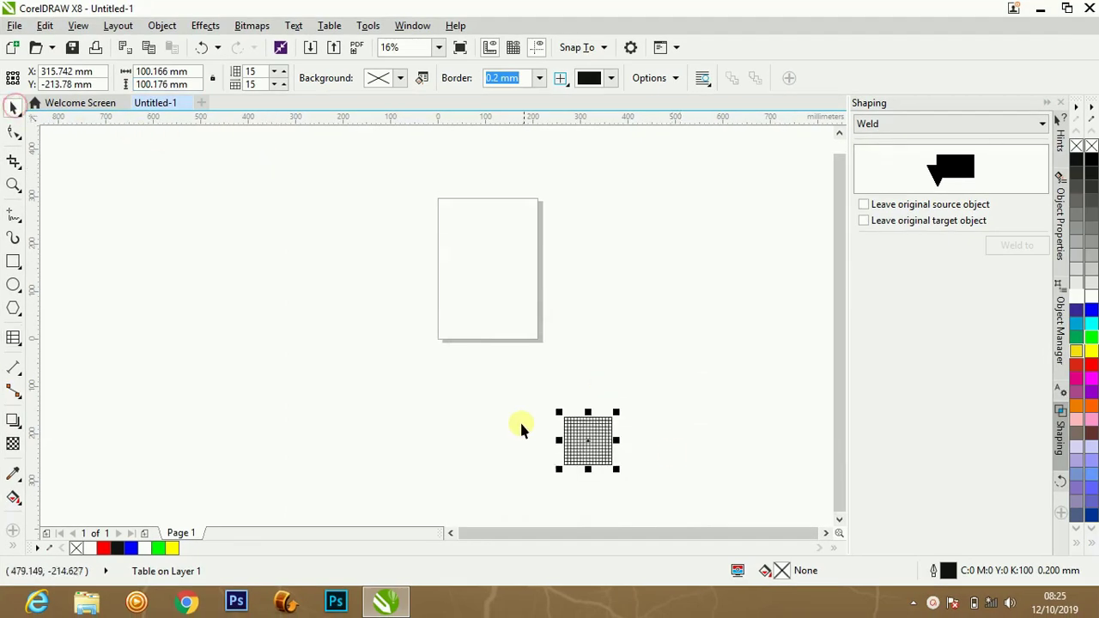
key("F4")
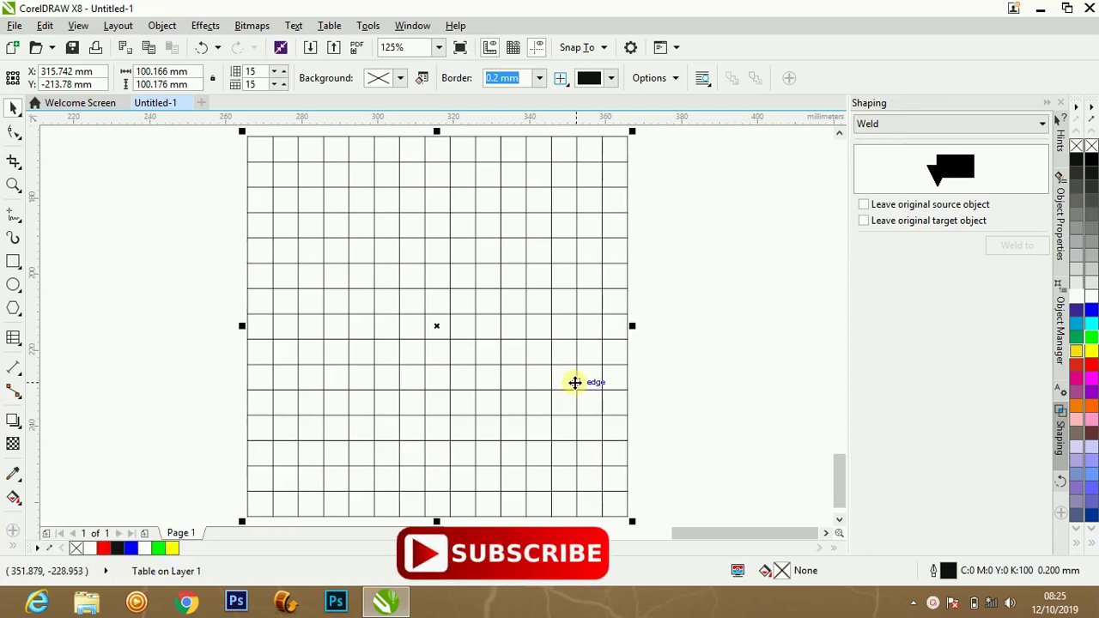
key("F6")
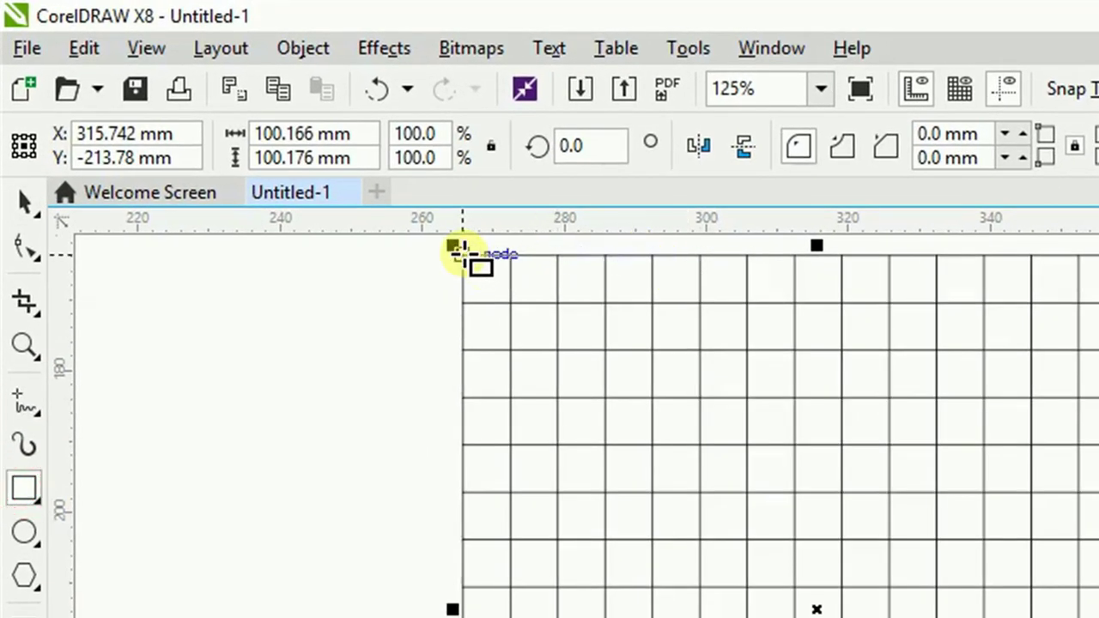
left_click_drag(461, 251, 601, 399)
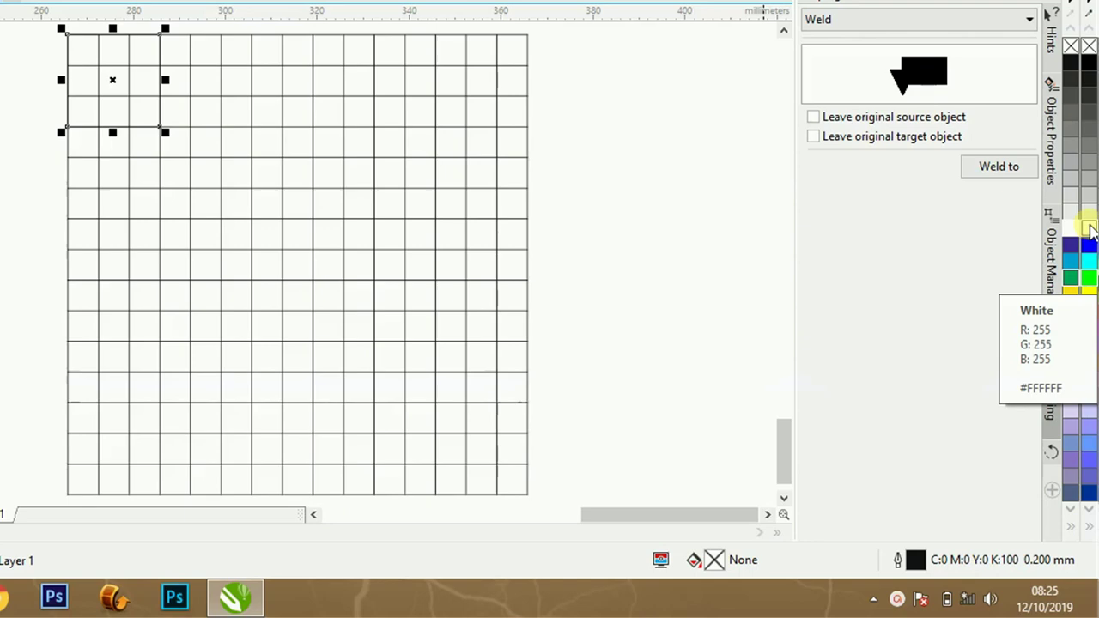
left_click(1089, 246)
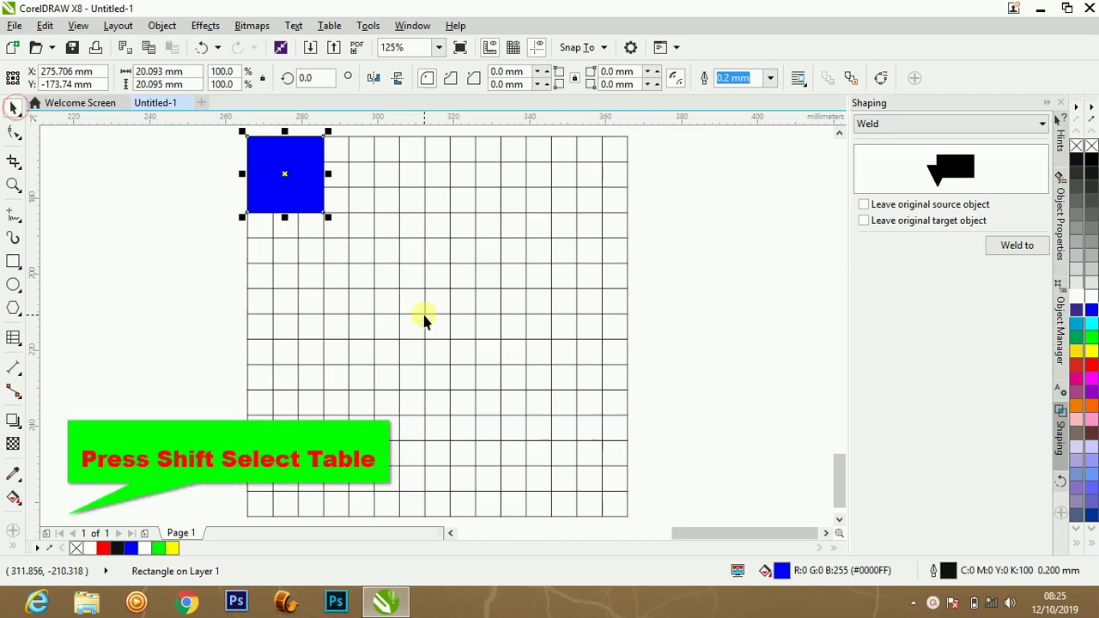
Step: Align the blue square to the horizontal and vertical centre of the table
left_click(432, 327, "shift")
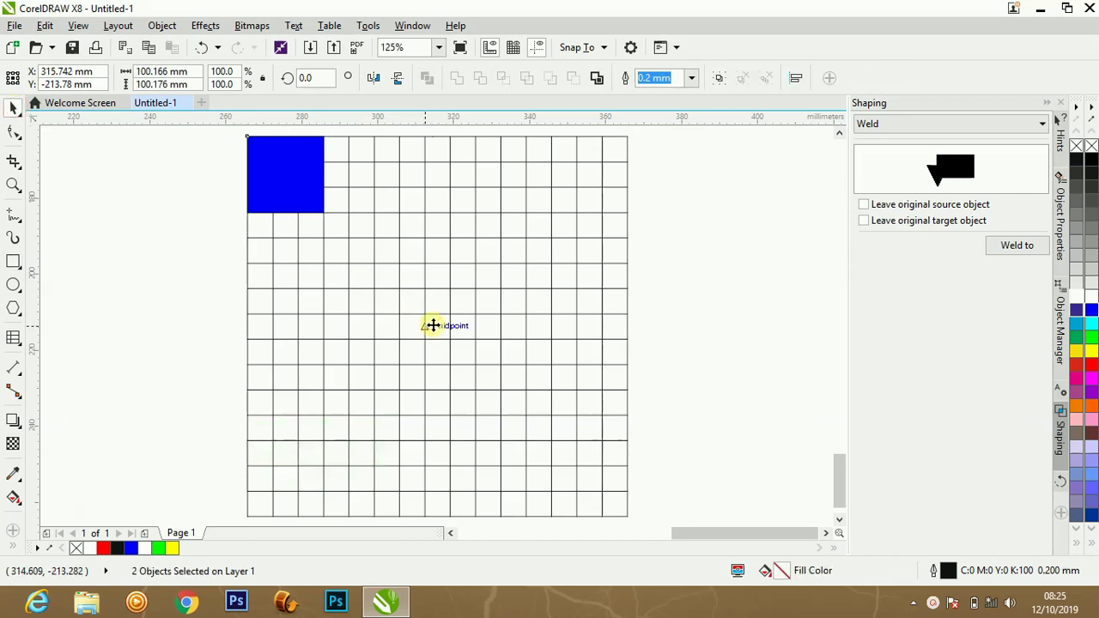
key("c")
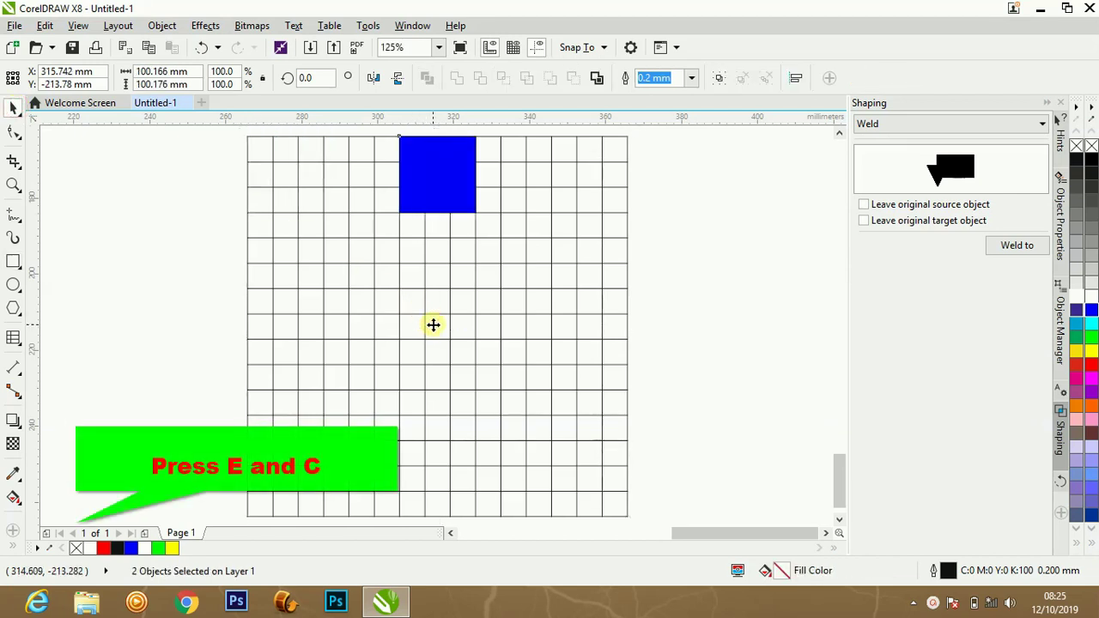
key("e")
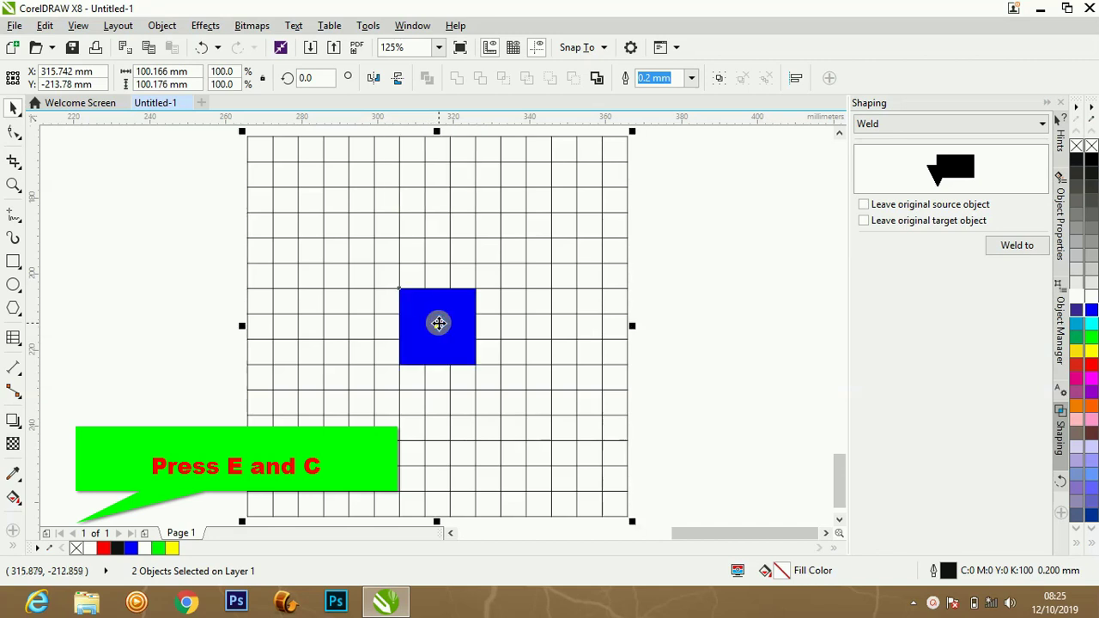
left_click(712, 359)
left_click(444, 329)
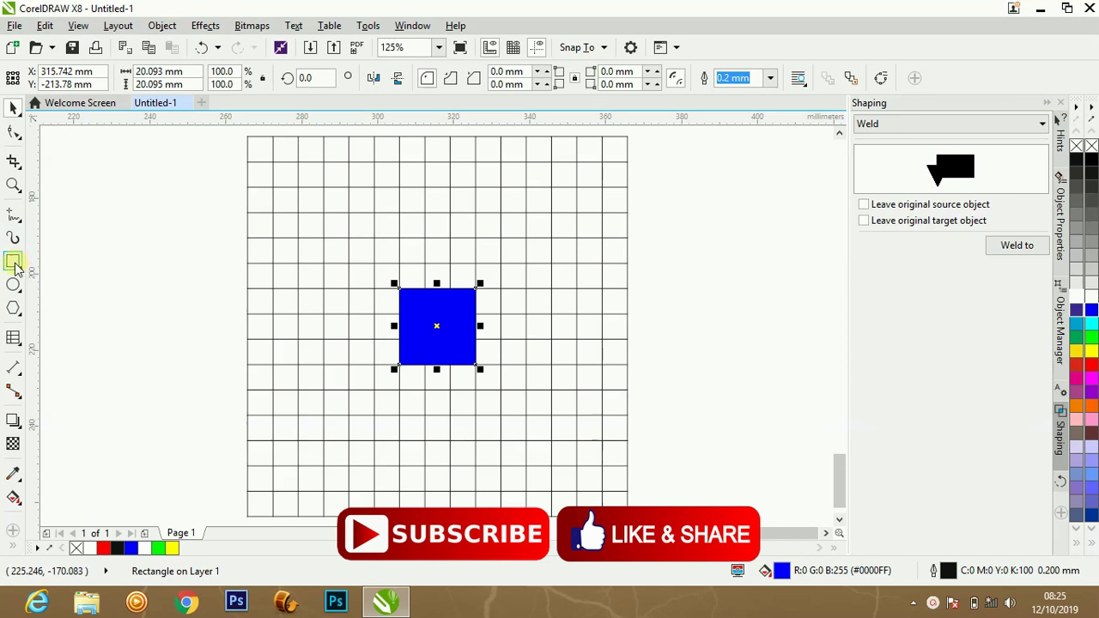
Step: Draw a square about 40 mm wide over the six-by-six cells at the table's lower-right corner and fill it green
left_click(13, 263)
left_click_drag(475, 364, 631, 520)
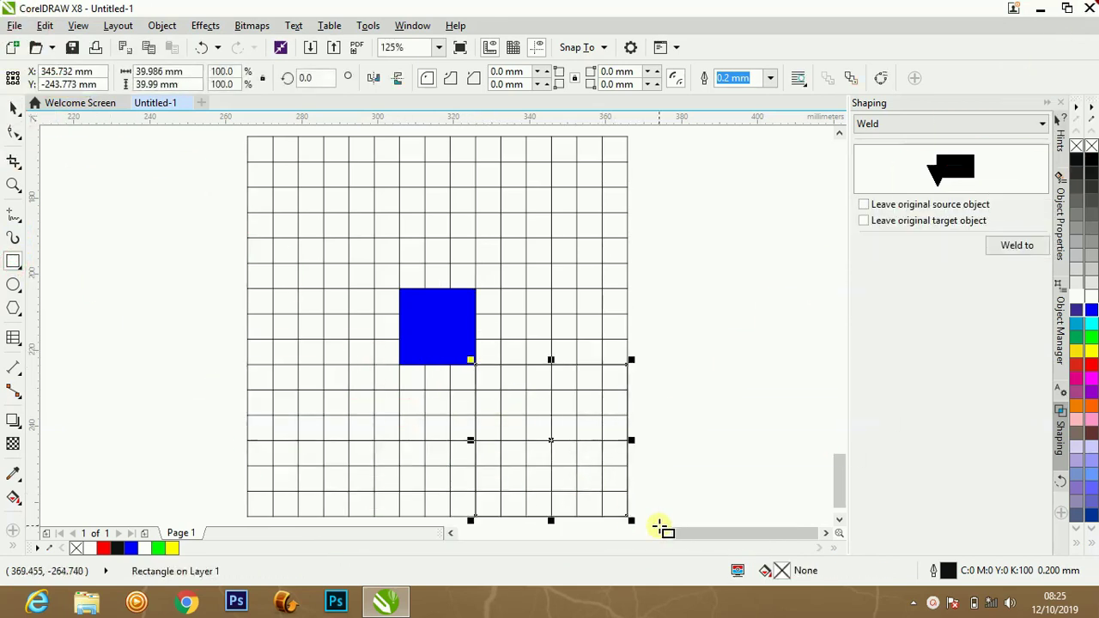
left_click(1092, 338)
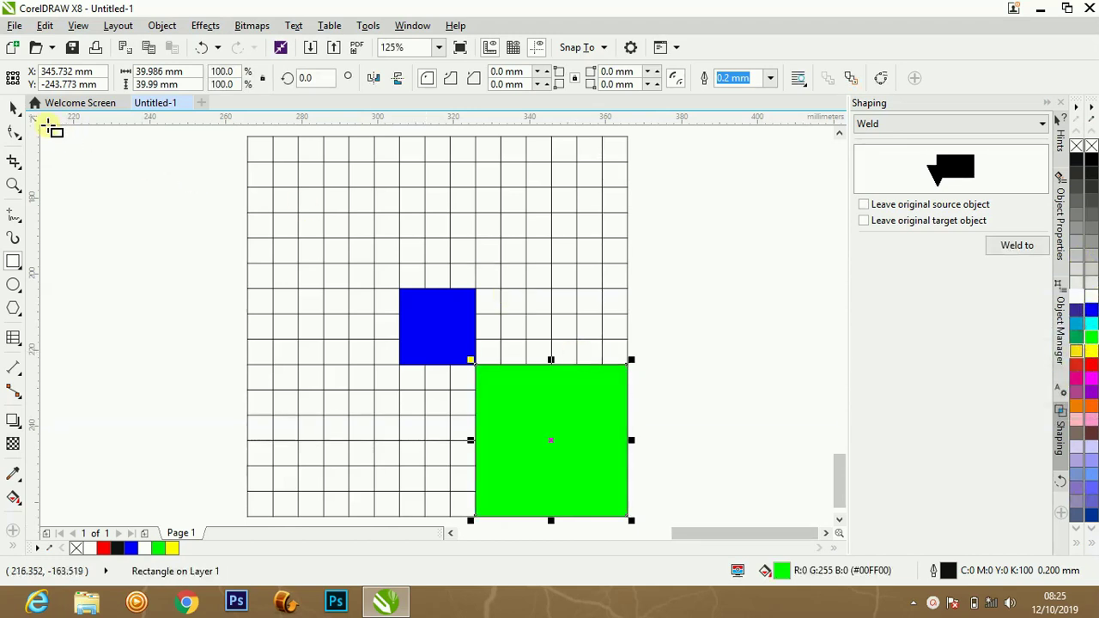
Step: Copy the green square to the table's lower-left corner and fill the copy red
left_click(750, 388)
left_click(562, 427)
left_click_drag(546, 444, 323, 446)
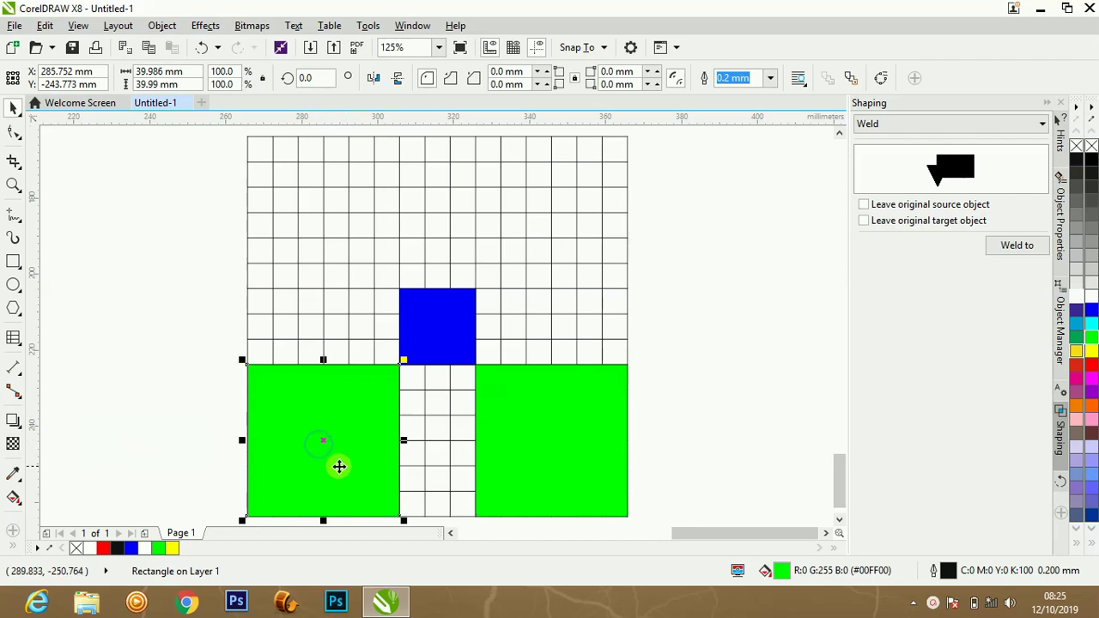
left_click(1089, 366)
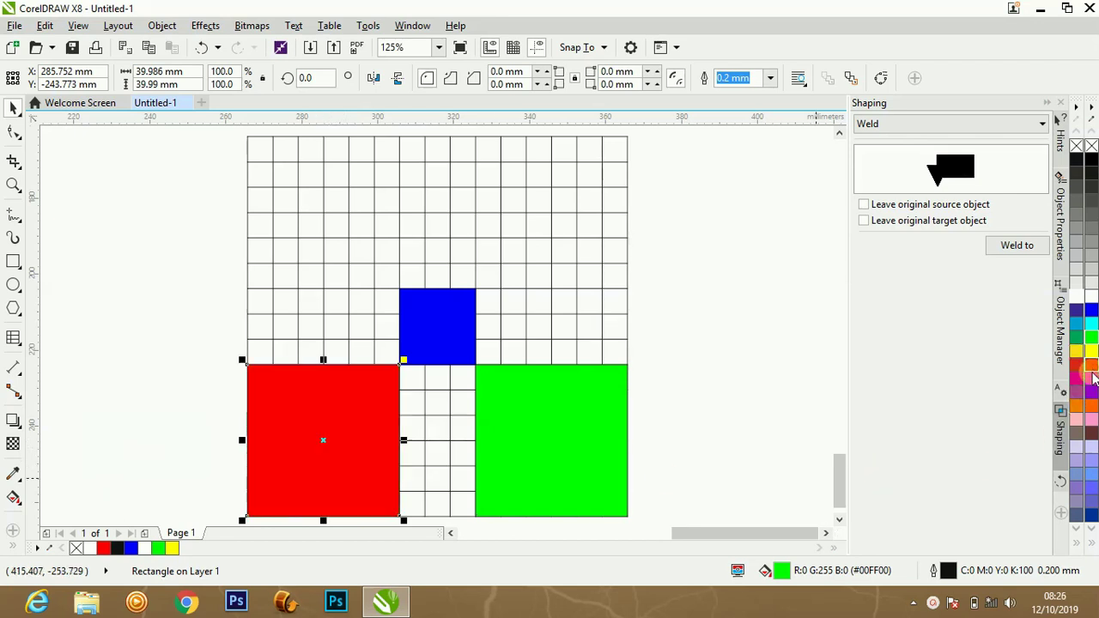
Step: Copy the red square to the table's upper-left corner in blue, and copy that one to the upper-right corner in yellow
left_click_drag(318, 442, 320, 214)
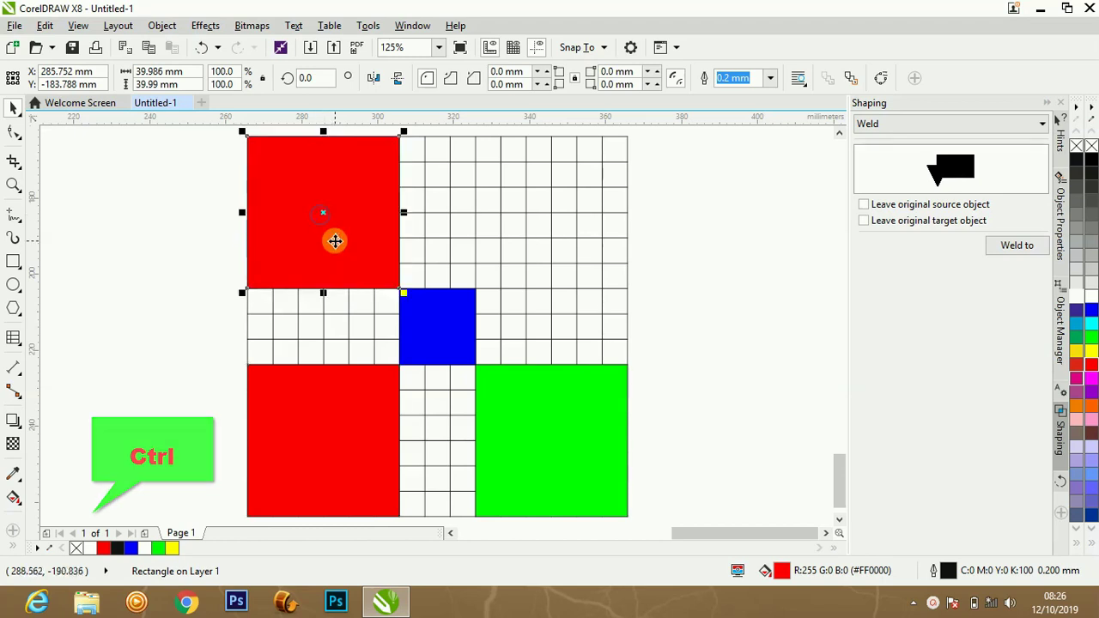
left_click(1090, 311)
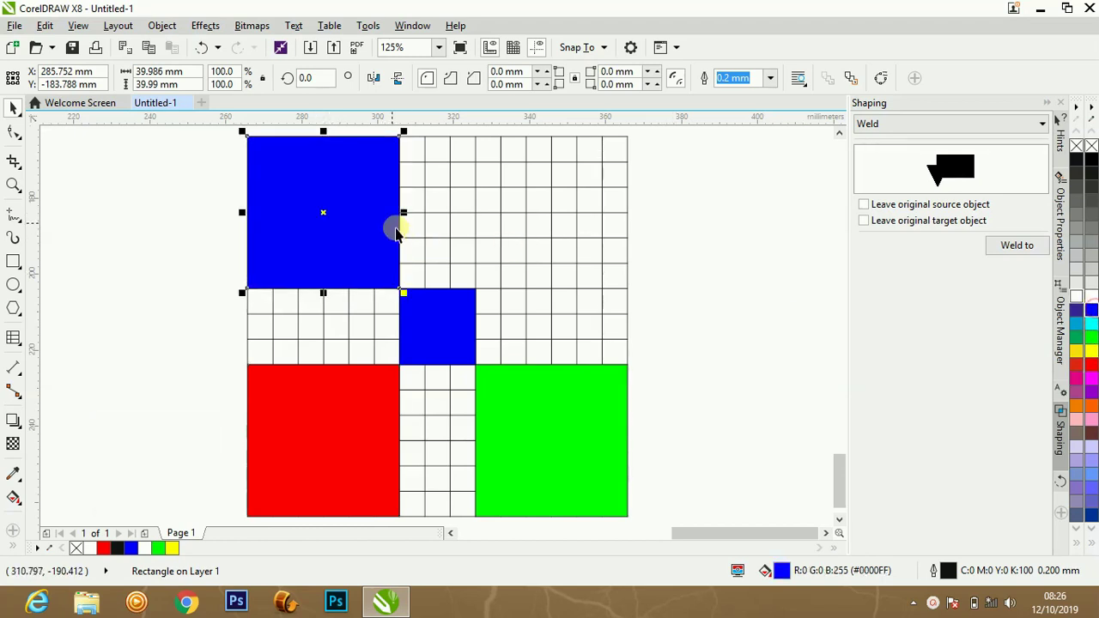
left_click_drag(326, 216, 552, 217)
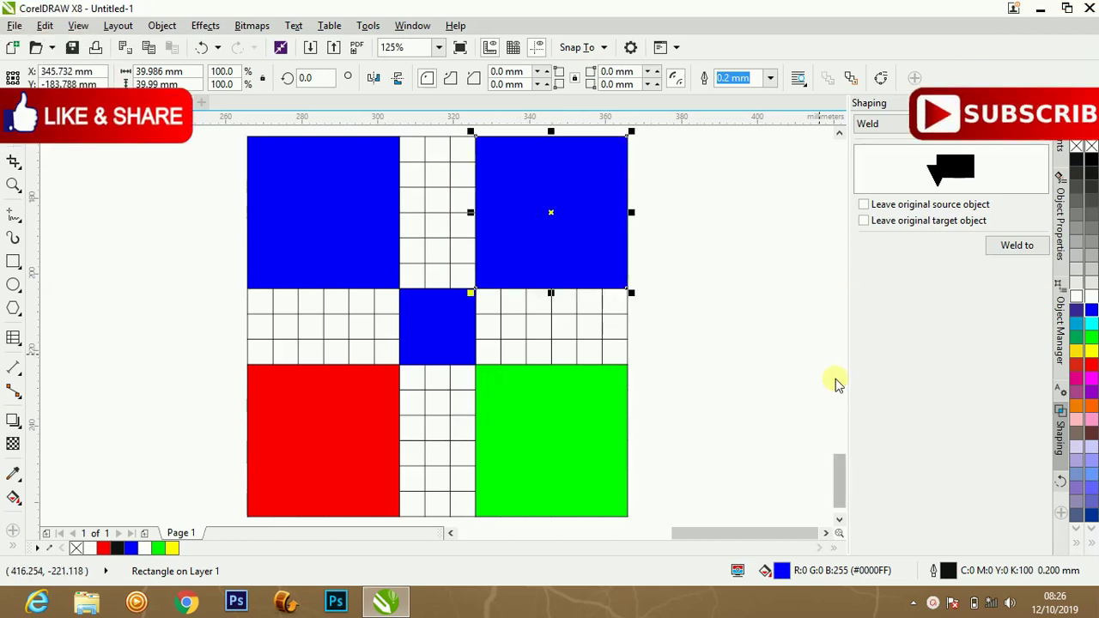
left_click(1092, 353)
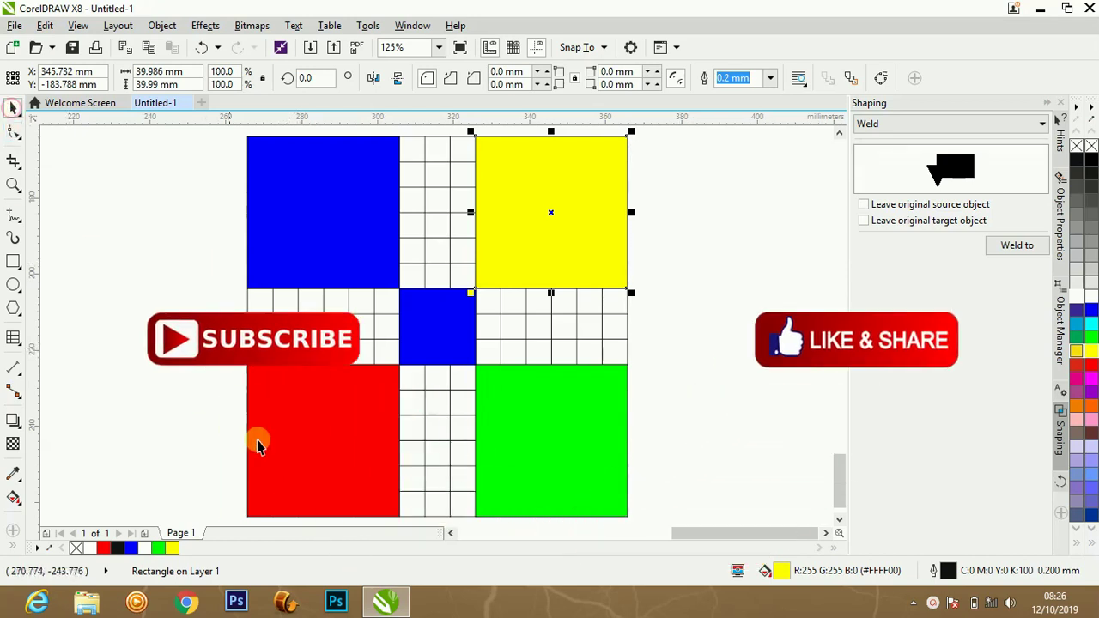
Step: Draw a white-filled square about 30 mm wide inside the red square and move it outside the board beside the grid
left_click(14, 262)
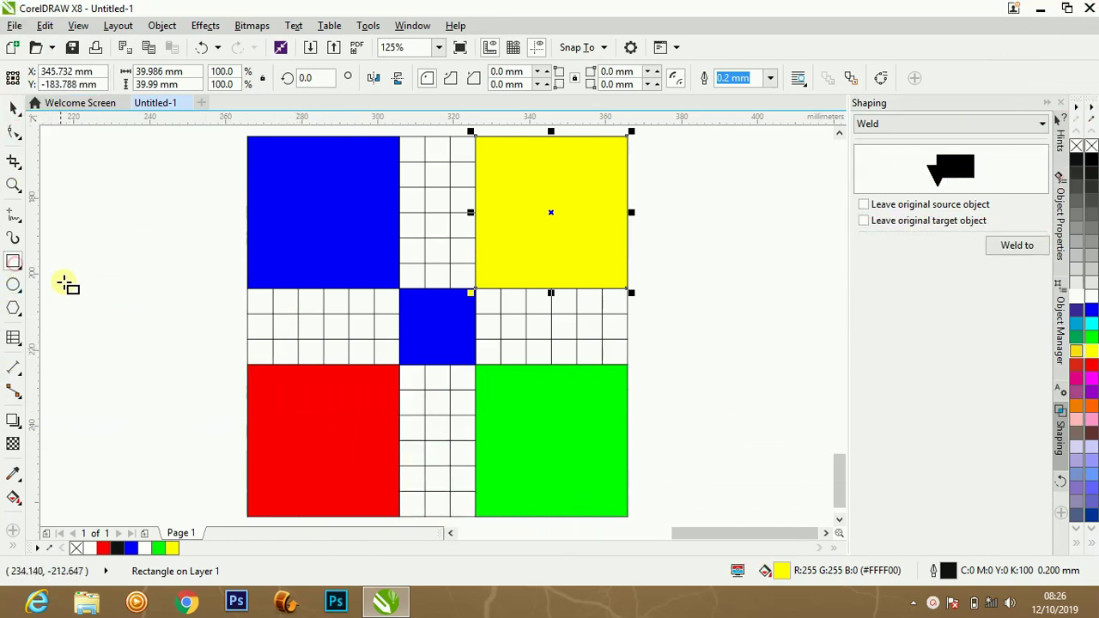
left_click_drag(260, 391, 369, 491)
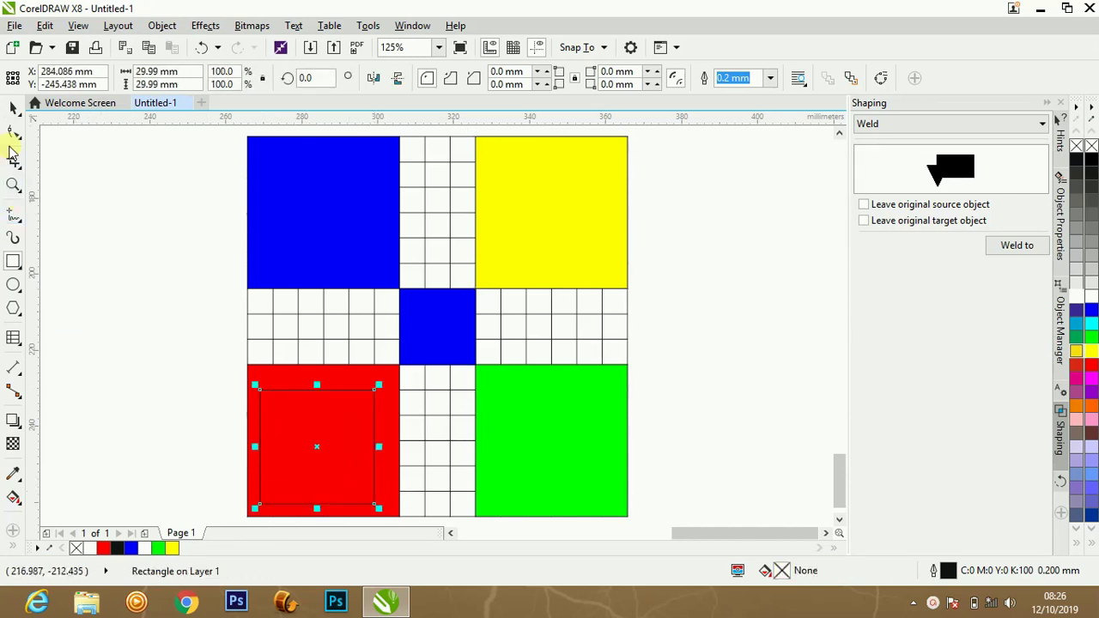
left_click(1092, 297)
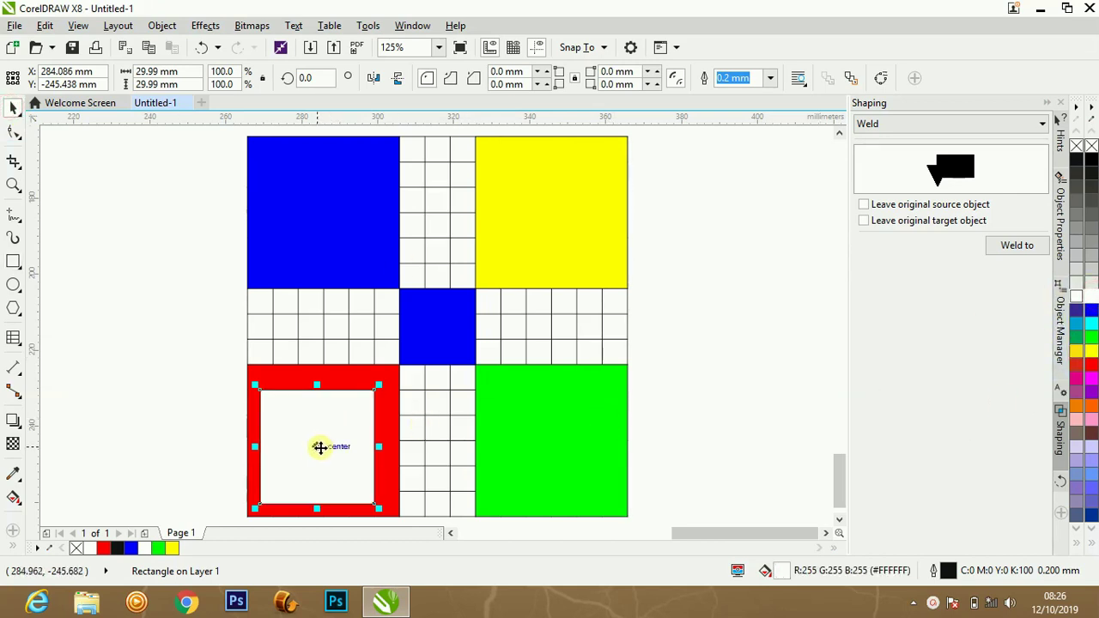
left_click_drag(317, 447, 153, 285)
Step: Draw a circle about 7.8 mm wide below the white square and duplicate it into a two-by-two arrangement
left_click(150, 453)
key("F6")
left_click(13, 283)
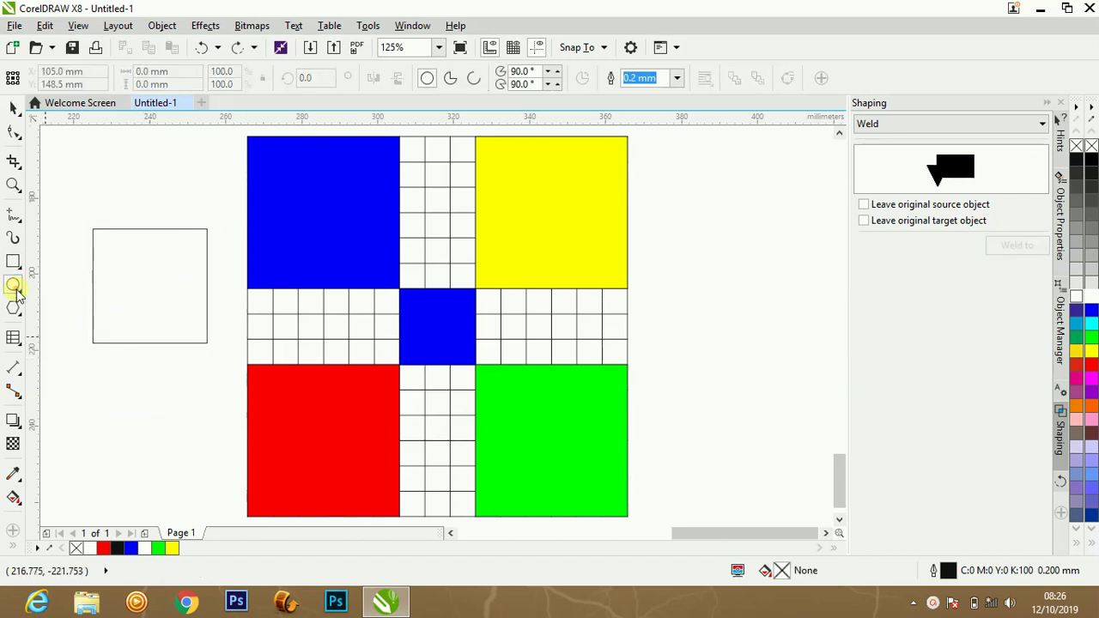
left_click_drag(100, 411, 167, 437)
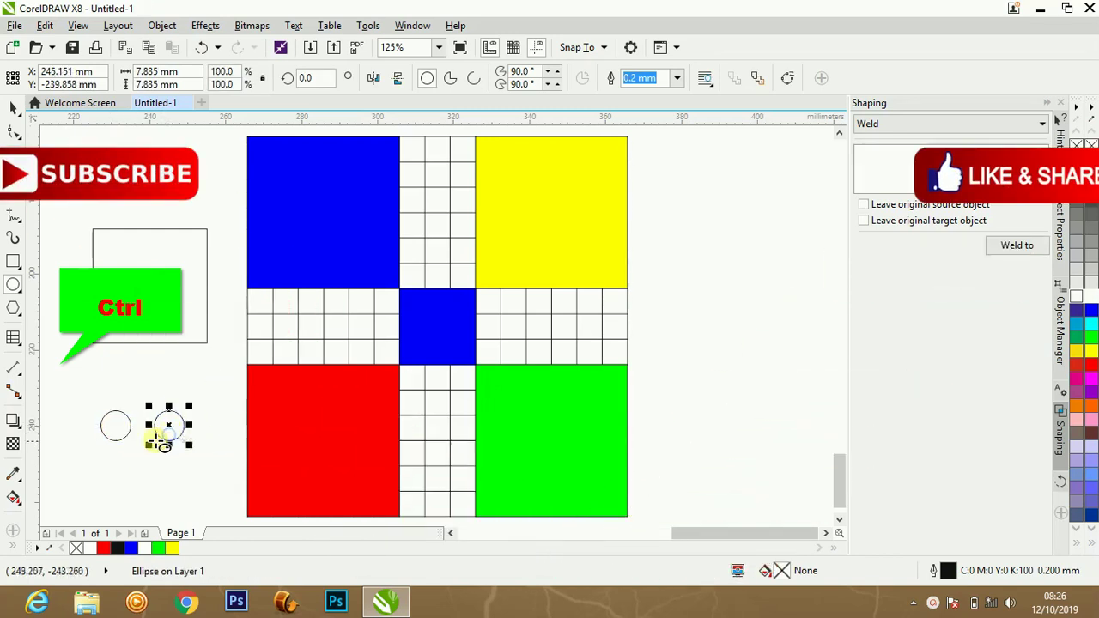
left_click(14, 109)
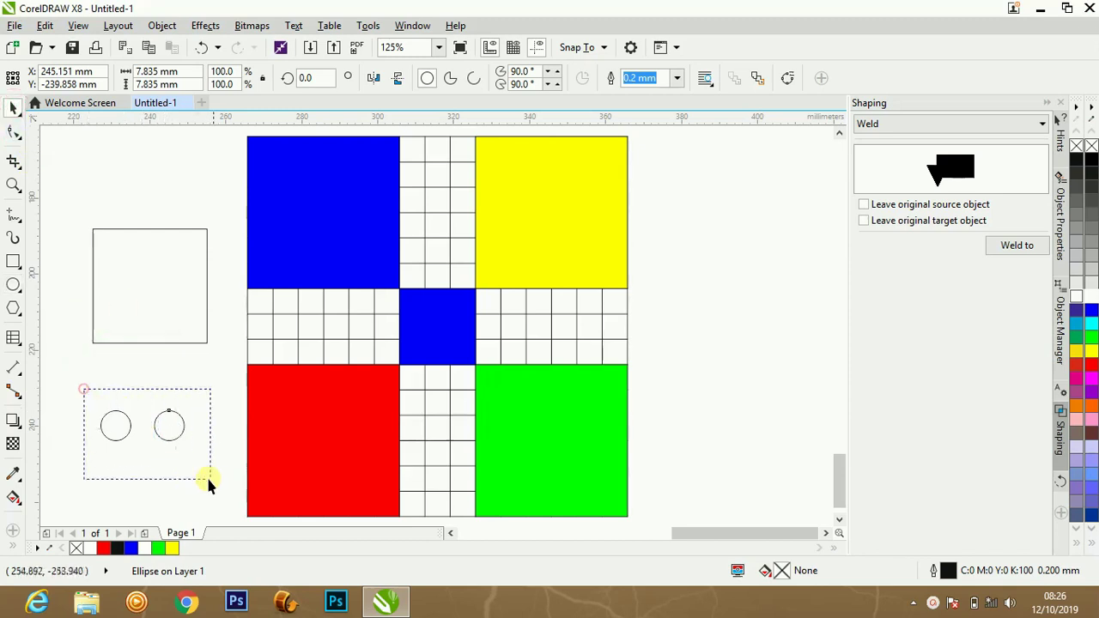
left_click_drag(207, 477, 209, 479)
left_click_drag(141, 426, 145, 484)
Step: Join the four circles into a single curve and fill it red
left_click_drag(76, 391, 189, 526)
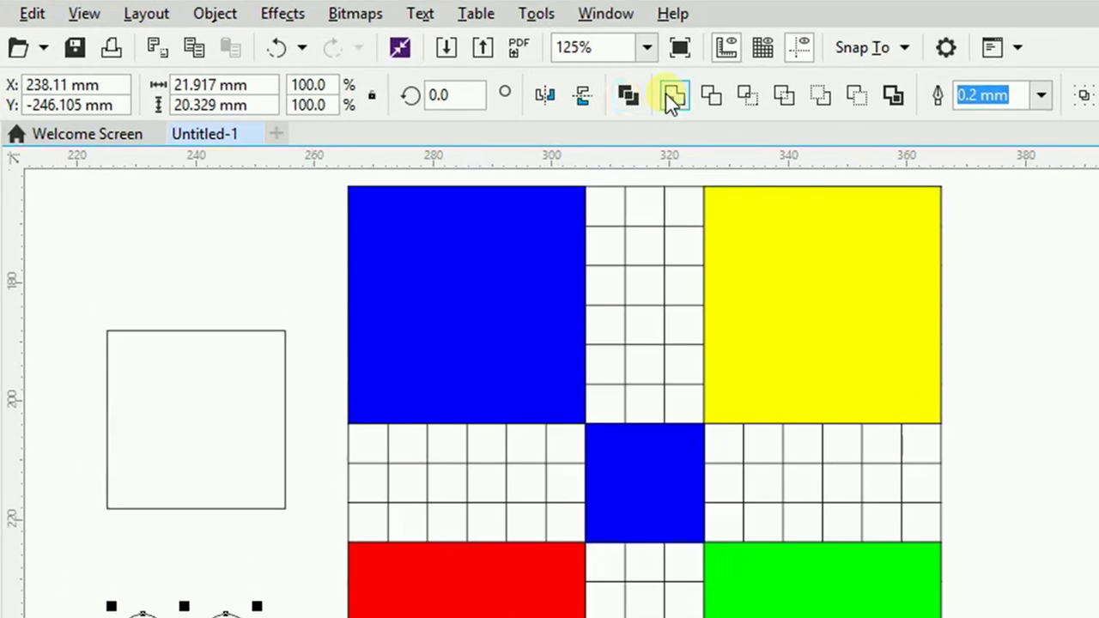
left_click(647, 94)
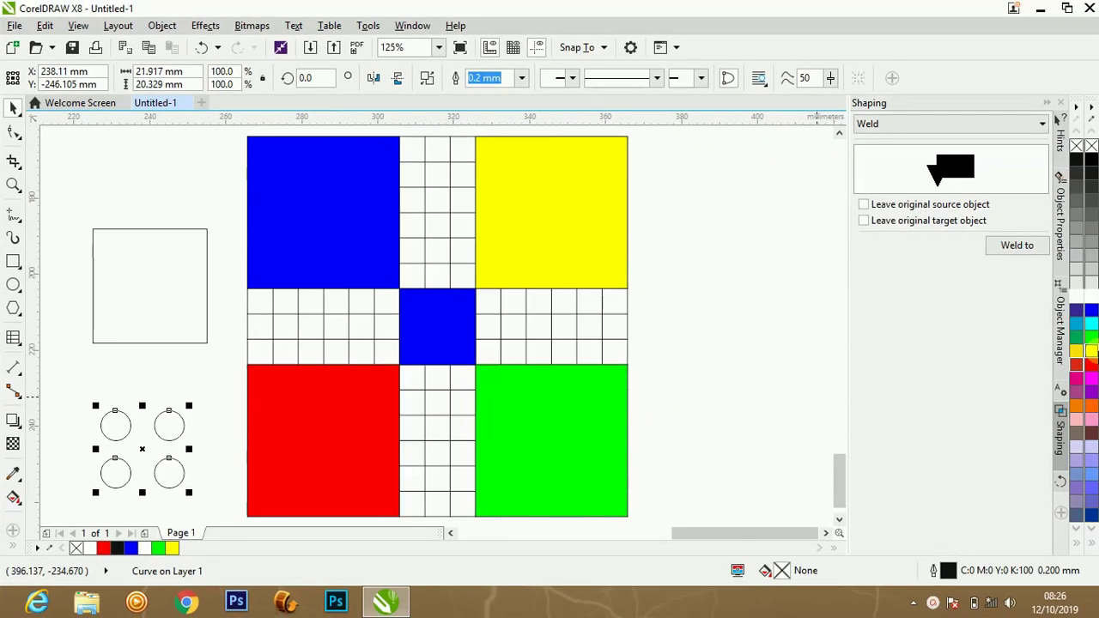
left_click(1091, 366)
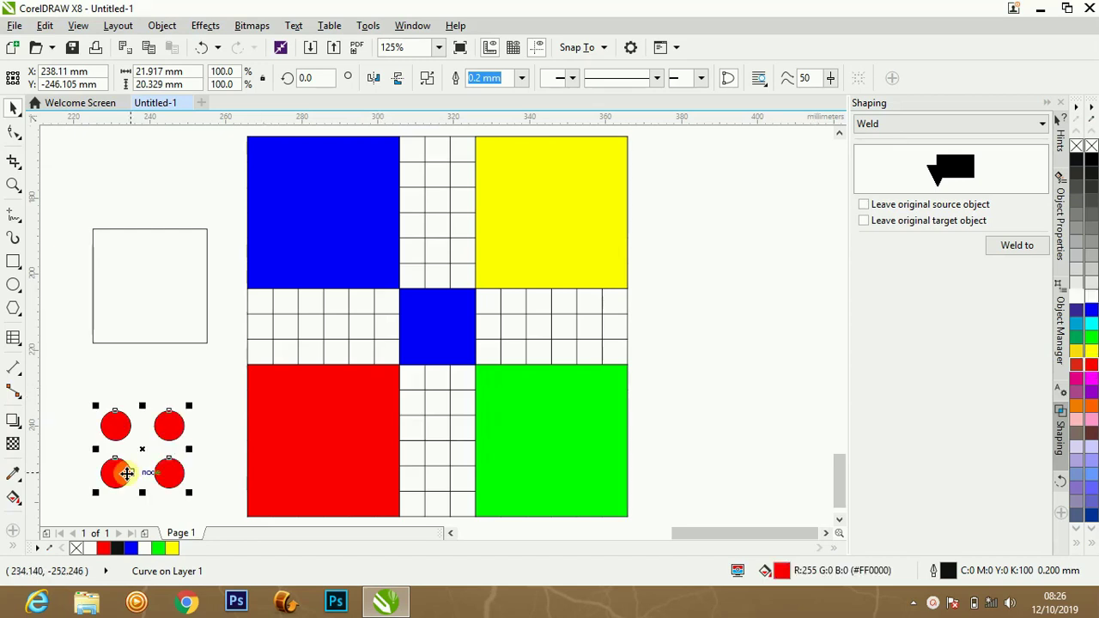
Step: Centre the white square horizontally and vertically on the four red circles
left_click(169, 475)
left_click(171, 343)
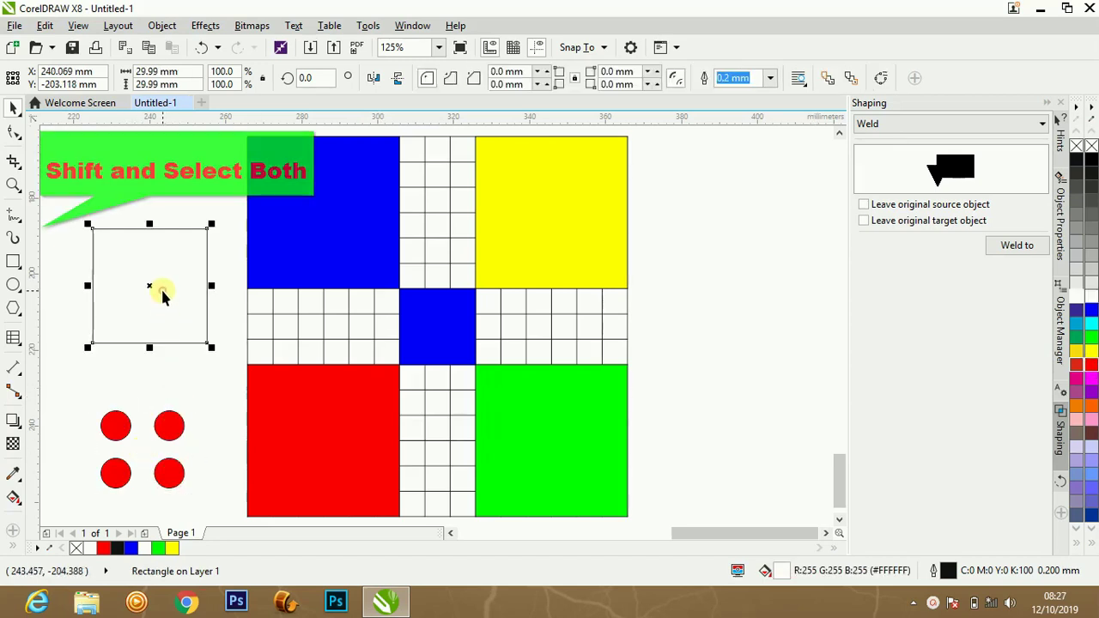
left_click(170, 429, "shift")
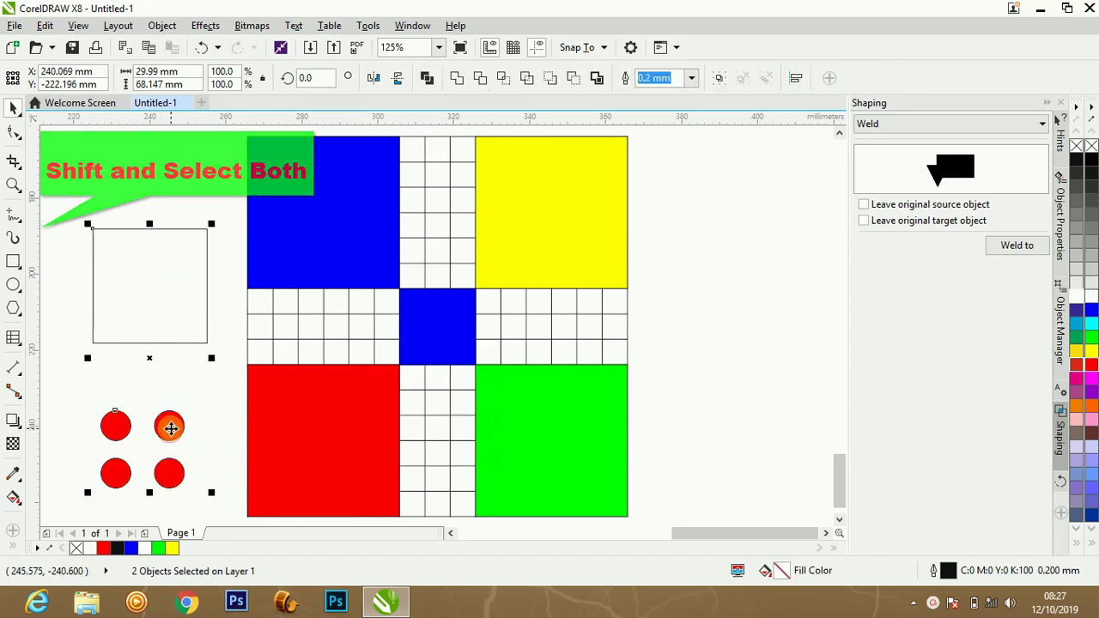
key("c")
key("e")
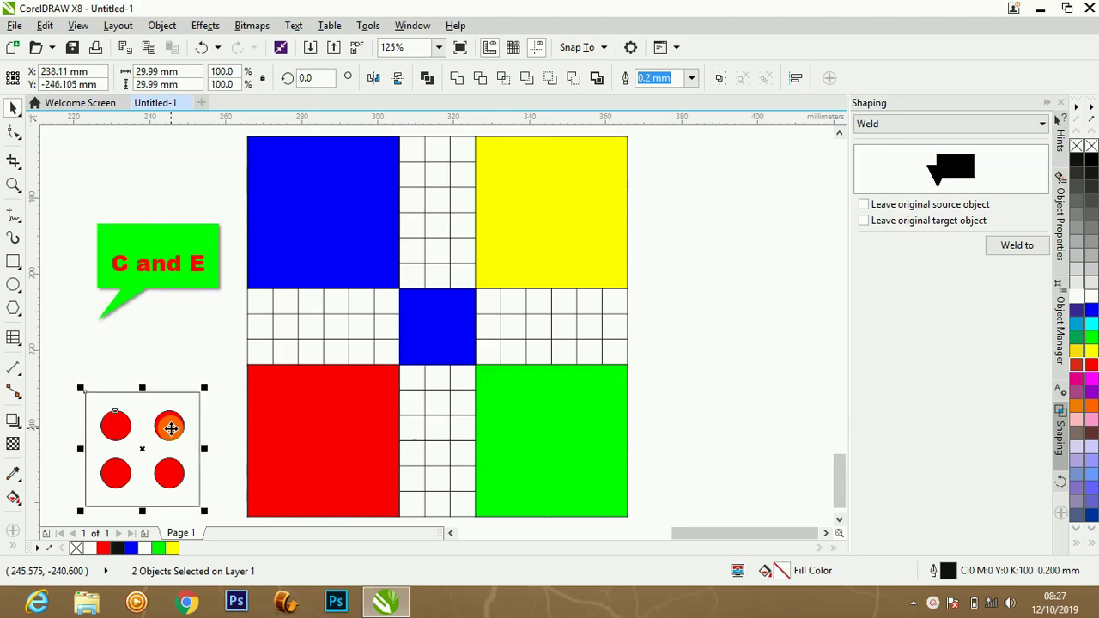
Step: Centre the white square and its four circles inside the red corner square
left_click(87, 360)
left_click_drag(54, 364, 228, 497)
left_click(324, 421, "shift")
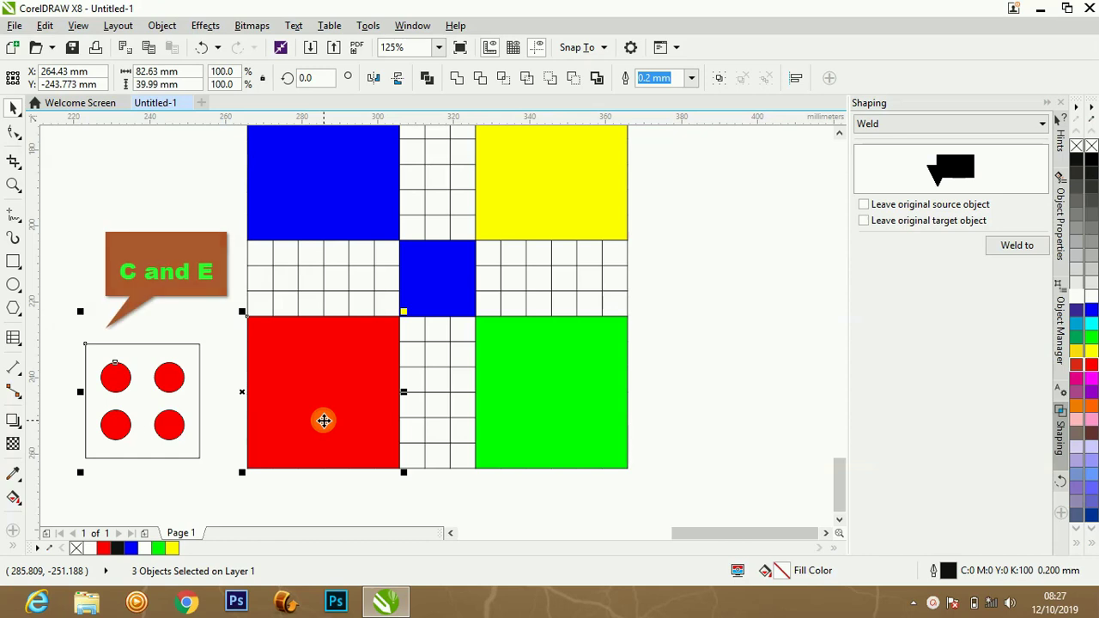
key("c")
key("e")
left_click(128, 427)
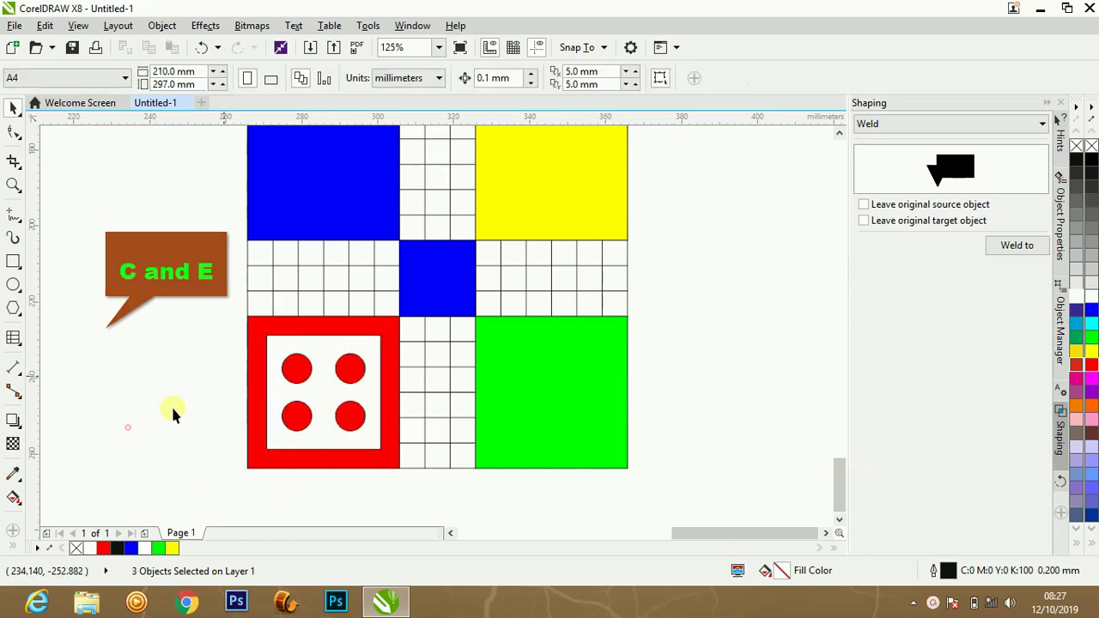
Step: Copy the white square with its four circles out of the red square and centre the copy inside the green square
left_click_drag(213, 327, 422, 468)
left_click_drag(326, 395, 737, 378)
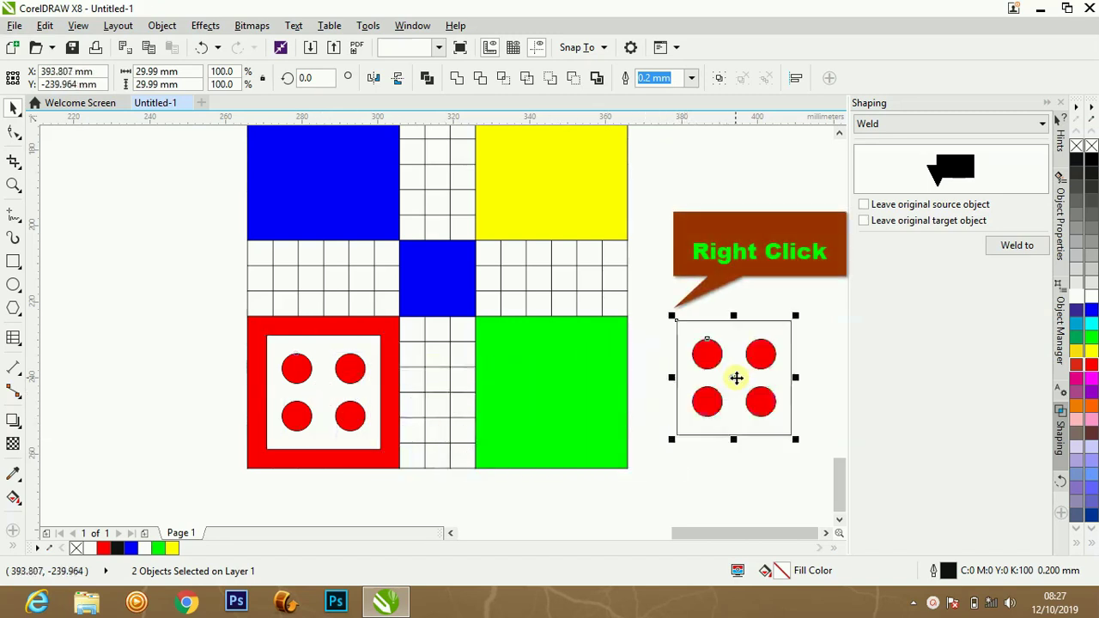
left_click(588, 401, "shift")
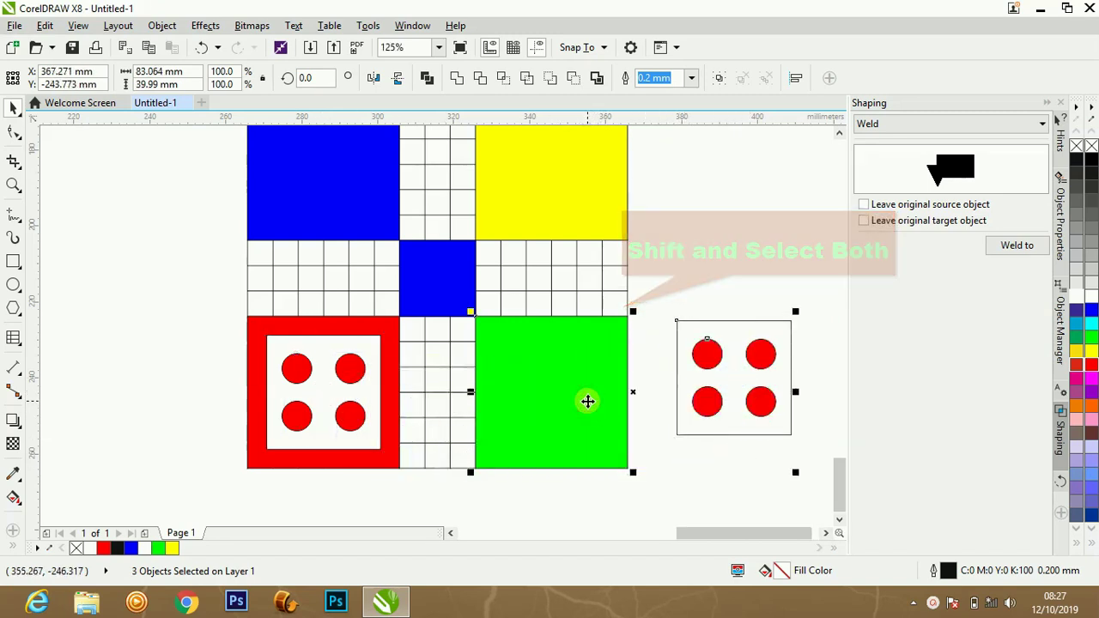
key("e")
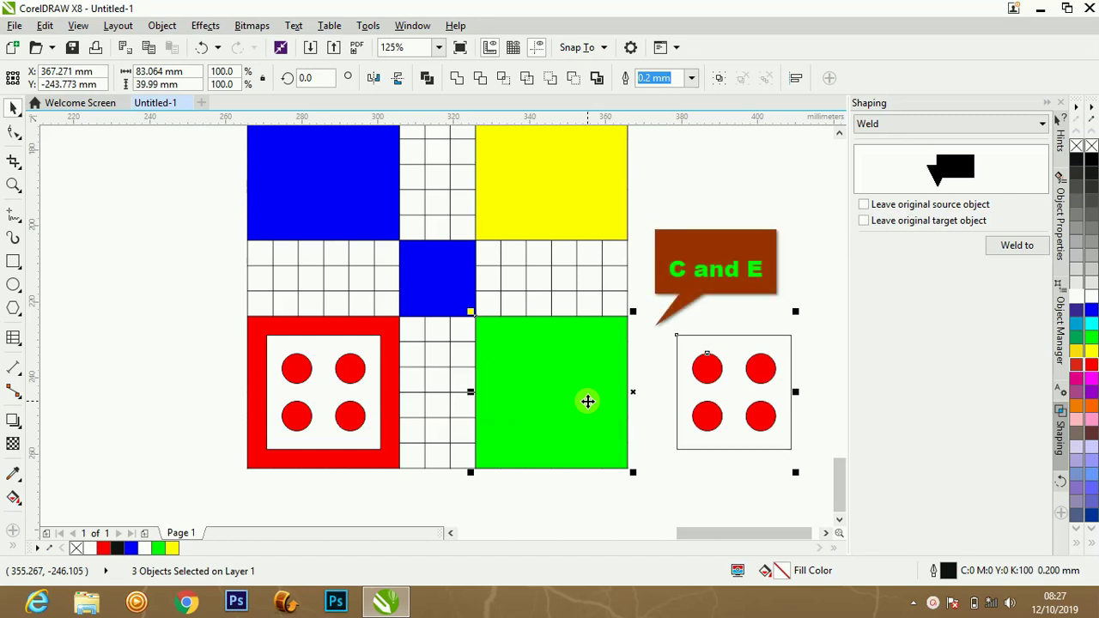
key("c")
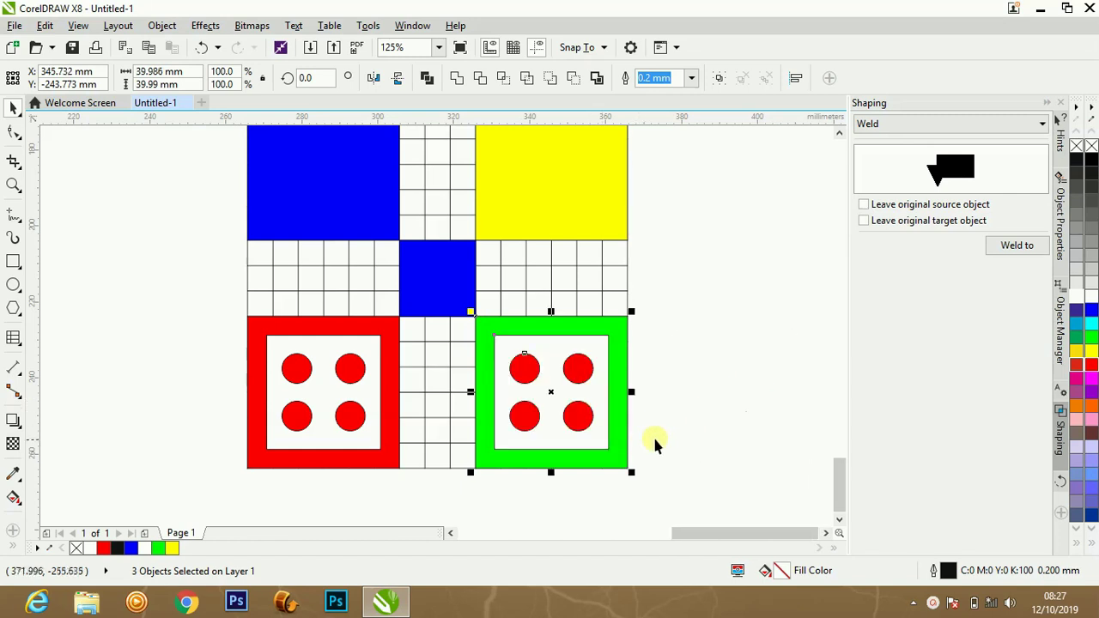
Step: Fill the four circles inside the green corner square with green
left_click(719, 416)
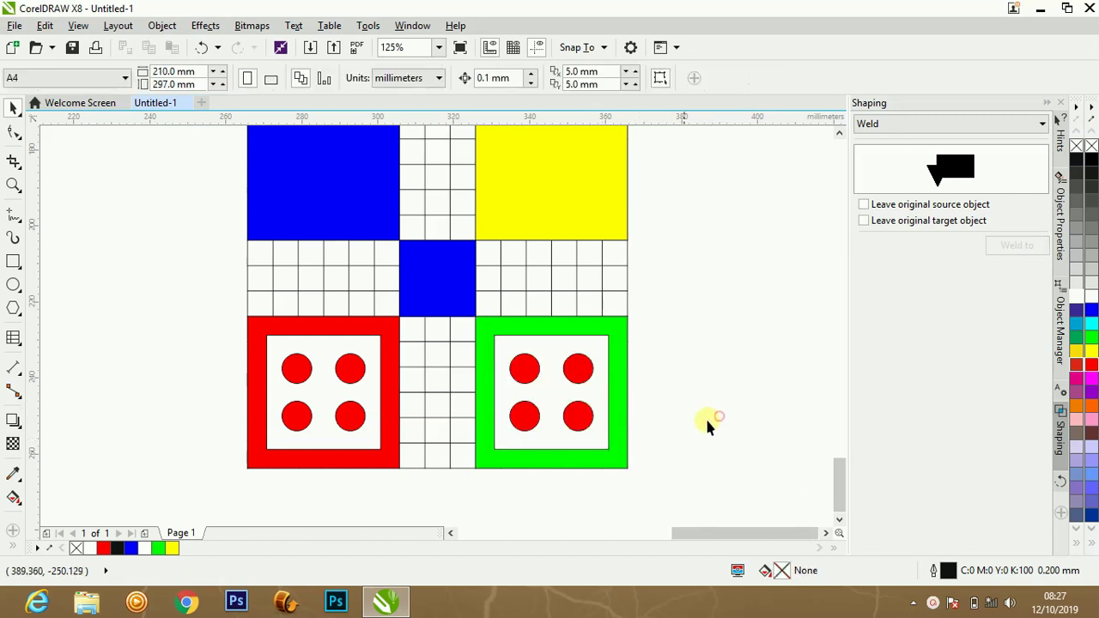
left_click(581, 417)
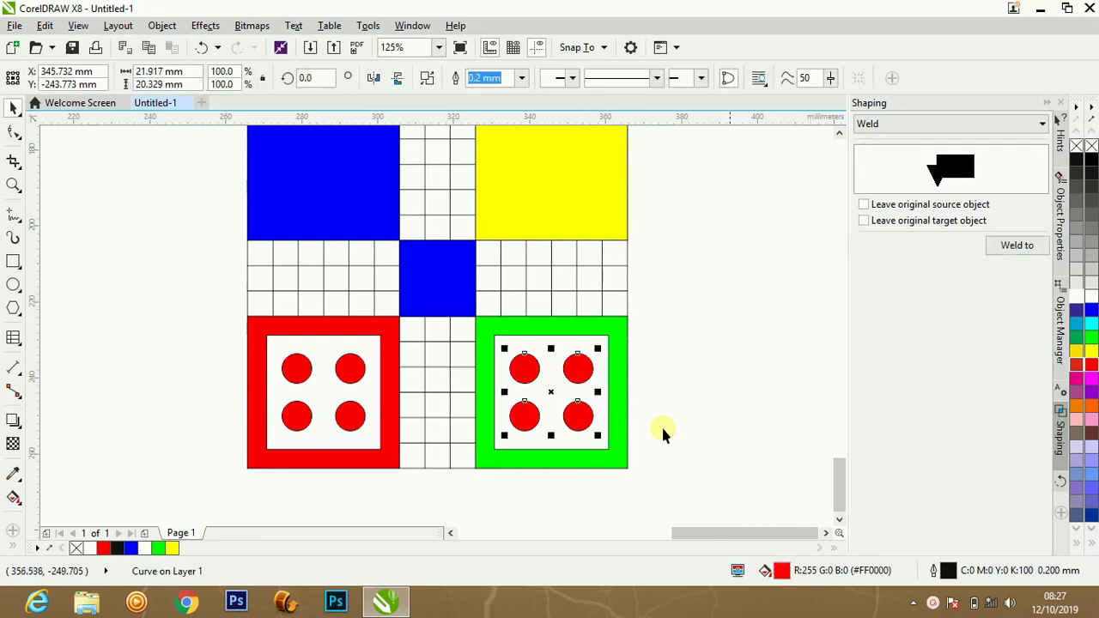
left_click(1090, 340)
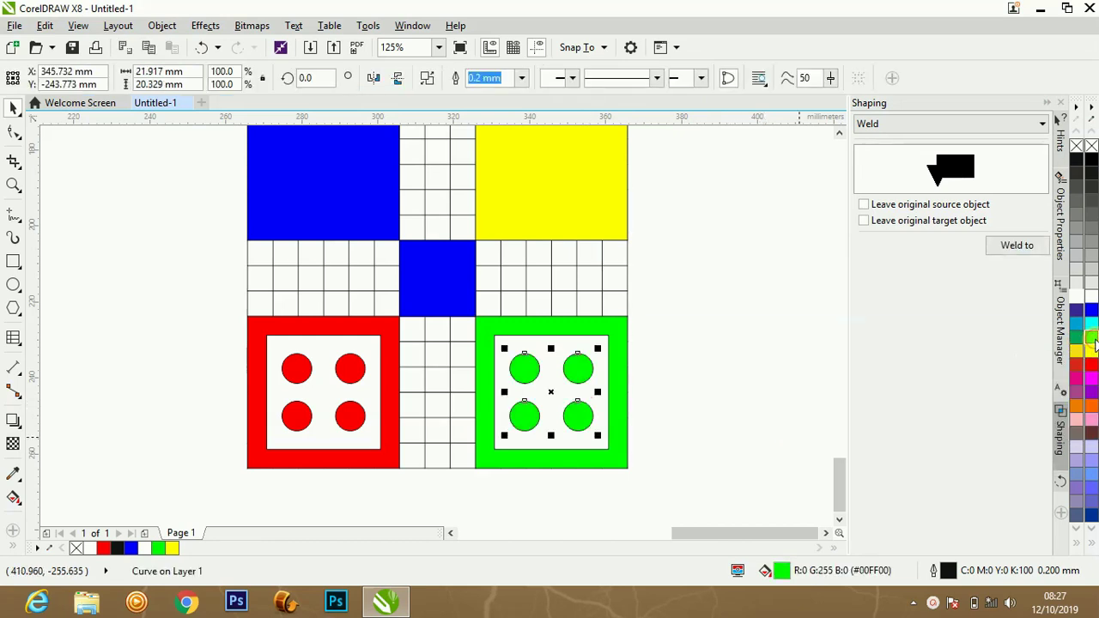
left_click(669, 381)
Step: Copy the white square with its green circles out of the green square and centre the copy inside the yellow square
left_click_drag(700, 462, 464, 337)
left_click_drag(559, 392, 741, 215)
right_click(741, 214)
scroll(832, 471, "up", 3)
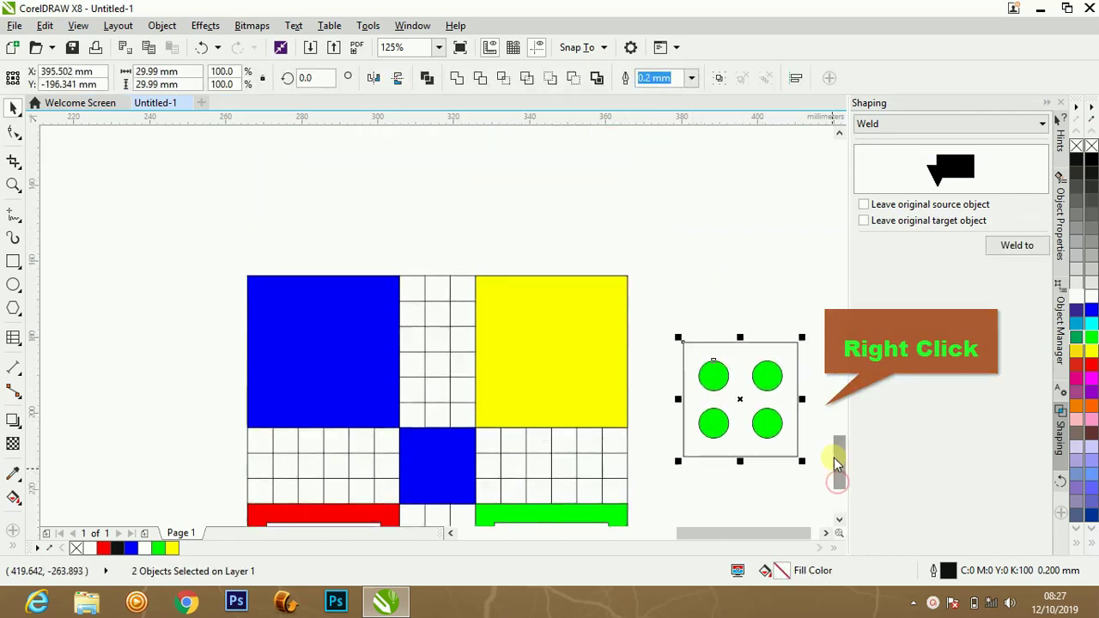
left_click(571, 330)
left_click_drag(648, 315, 788, 484)
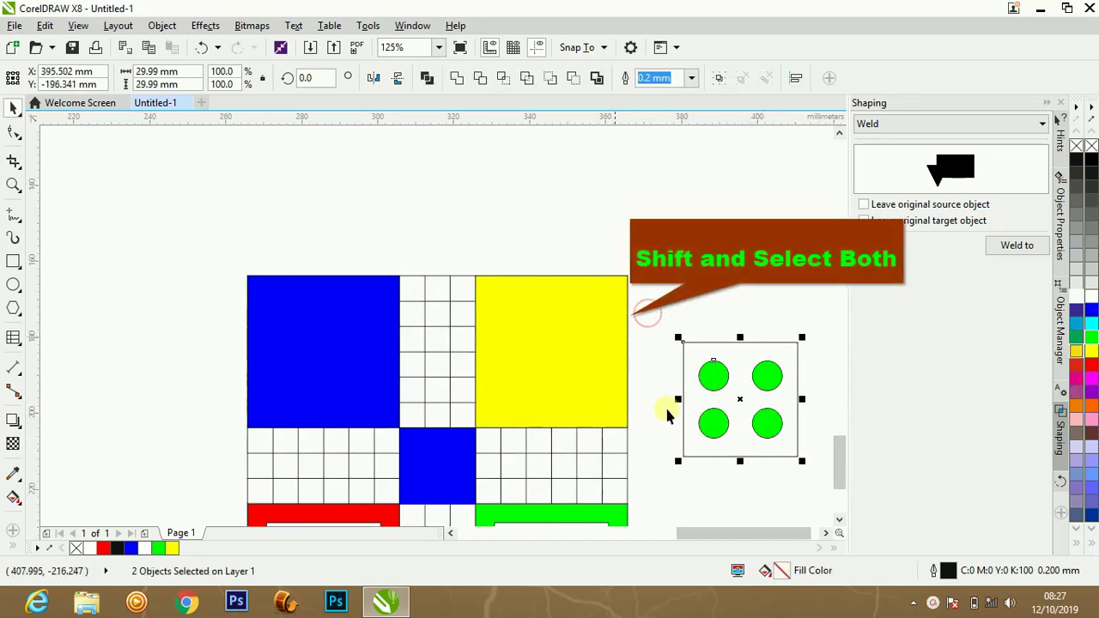
left_click(534, 355, "shift")
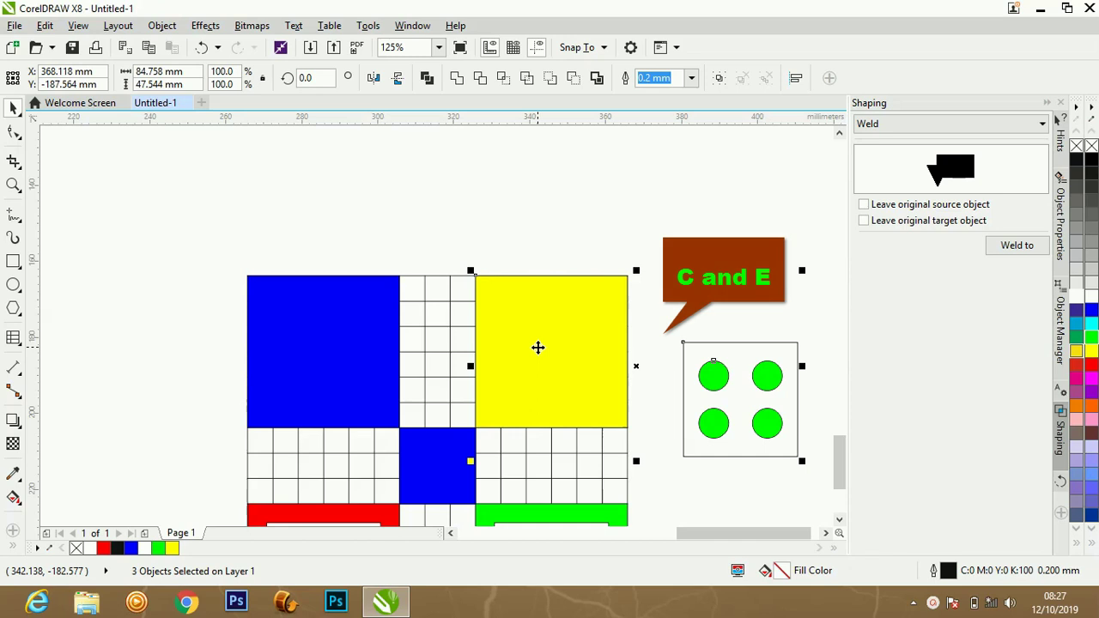
key("c")
key("e")
Step: Fill the four circles inside the yellow corner square with yellow
left_click(692, 383)
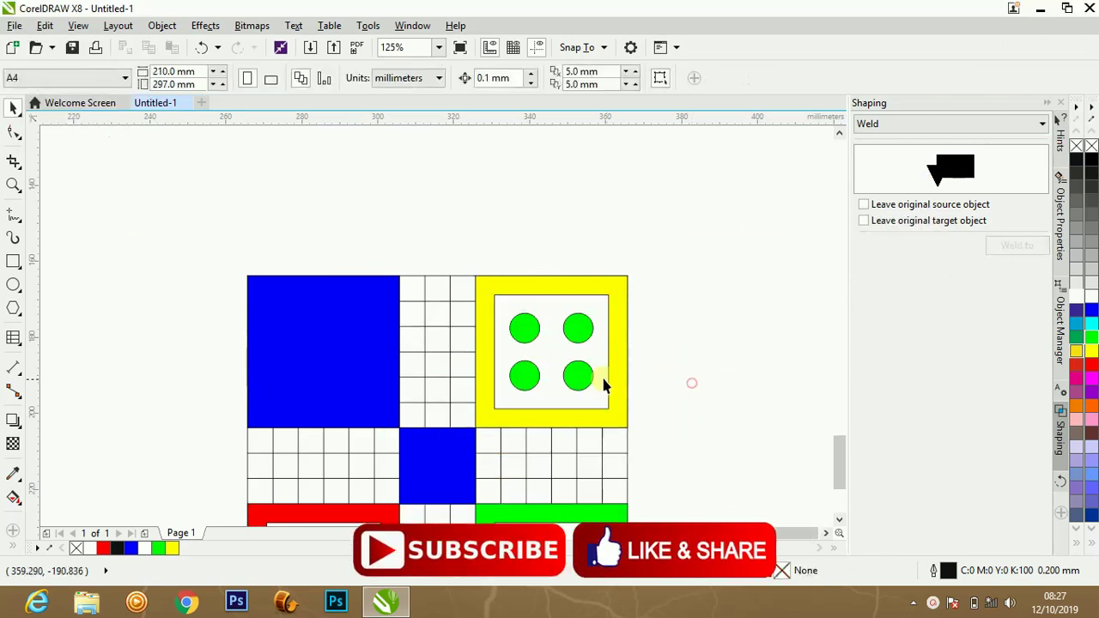
left_click(586, 385)
left_click(1076, 351)
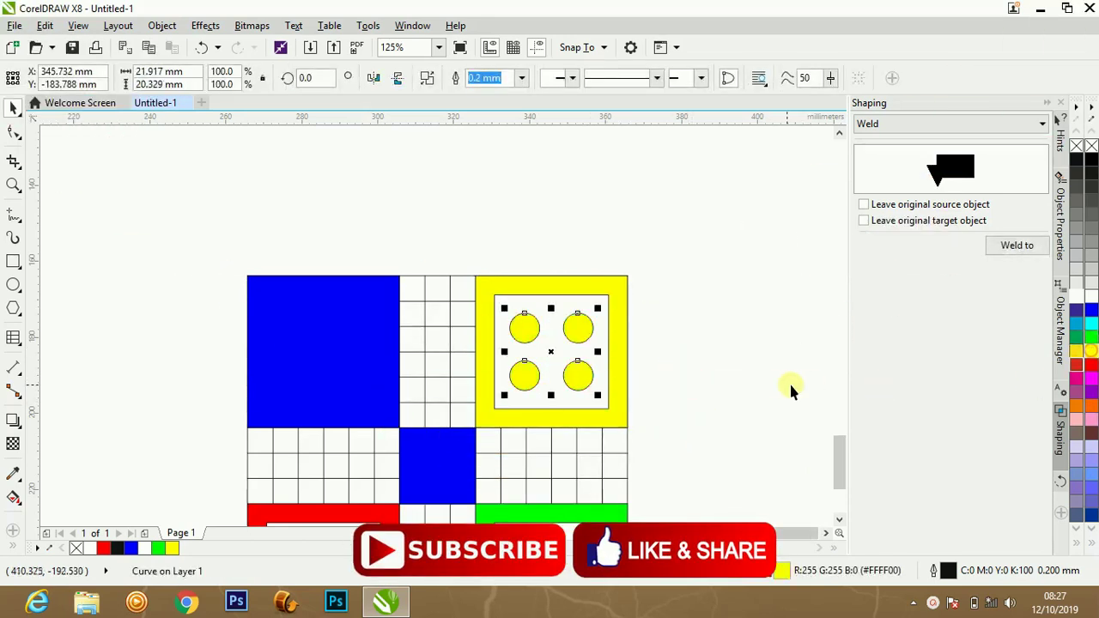
left_click(782, 384)
Step: Copy the white square with its yellow circles out of the yellow square and centre the copy inside the blue corner square
left_click_drag(700, 415, 486, 289)
left_click_drag(553, 353, 158, 335)
right_click(157, 335)
left_click(327, 354, "shift")
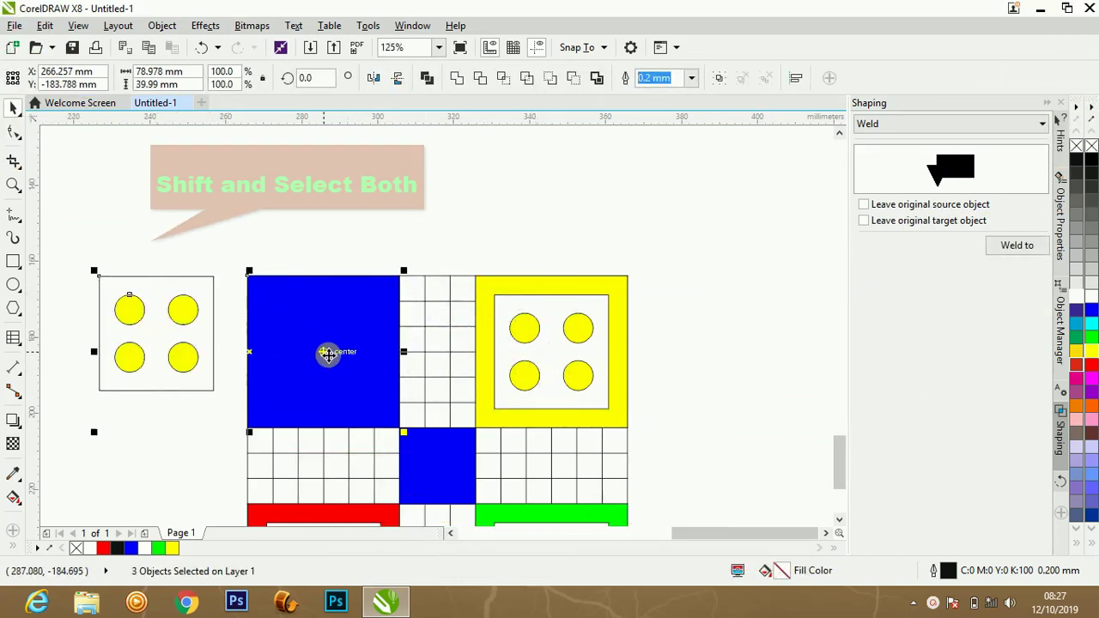
key("t")
key("c")
key("e")
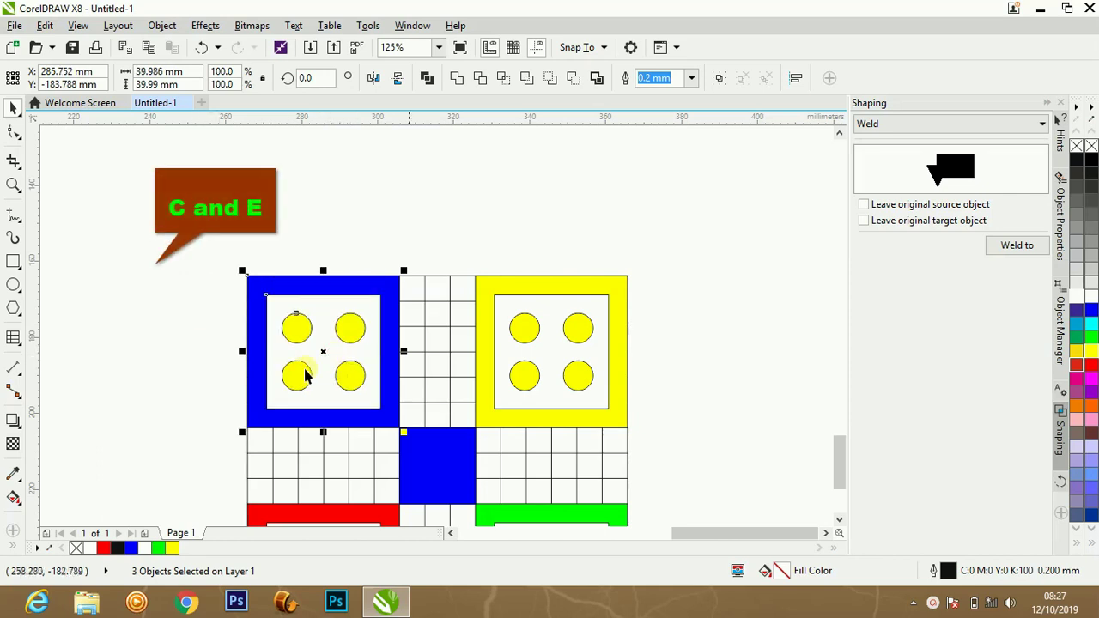
Step: Fill the four circles inside the blue corner square with blue
left_click(756, 368)
left_click(350, 378)
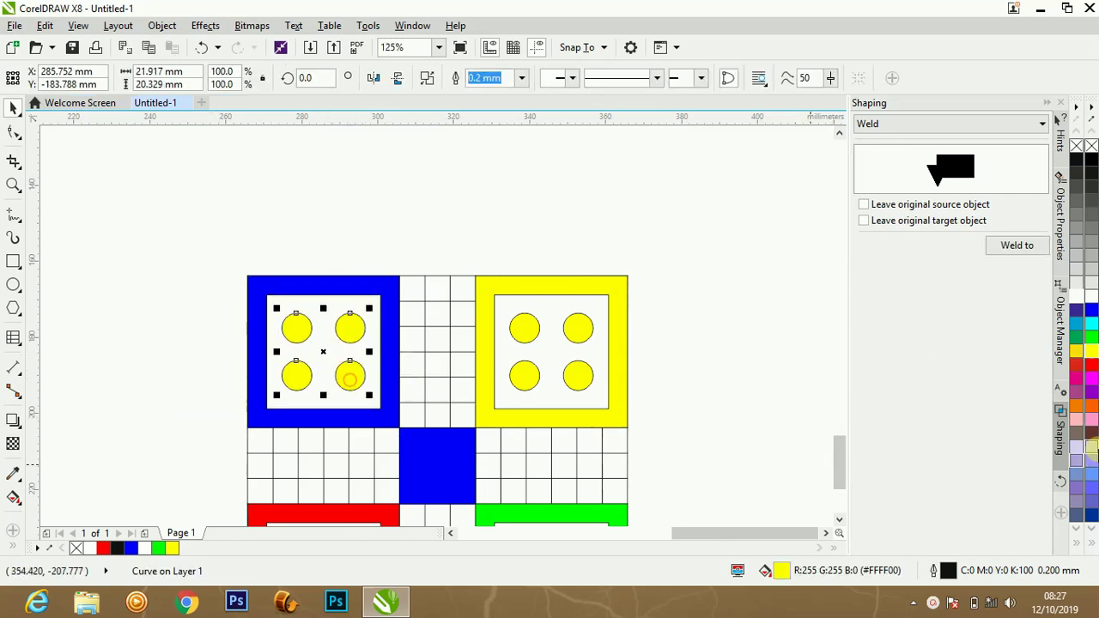
left_click(1091, 312)
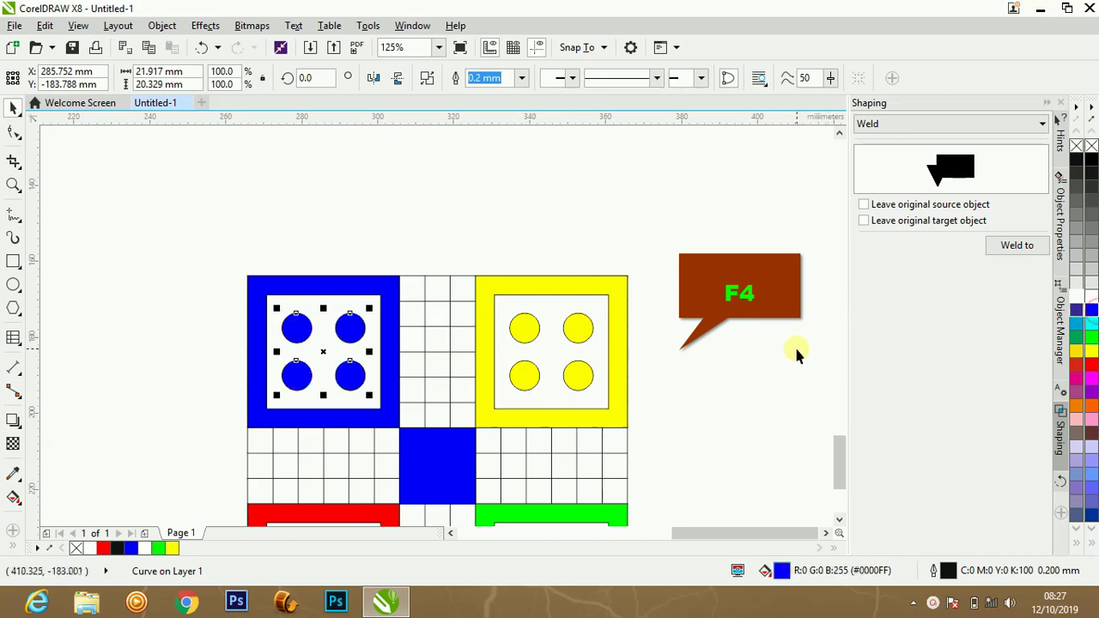
left_click(791, 345)
Step: Change the fill of the board's centre square to white
key("F4")
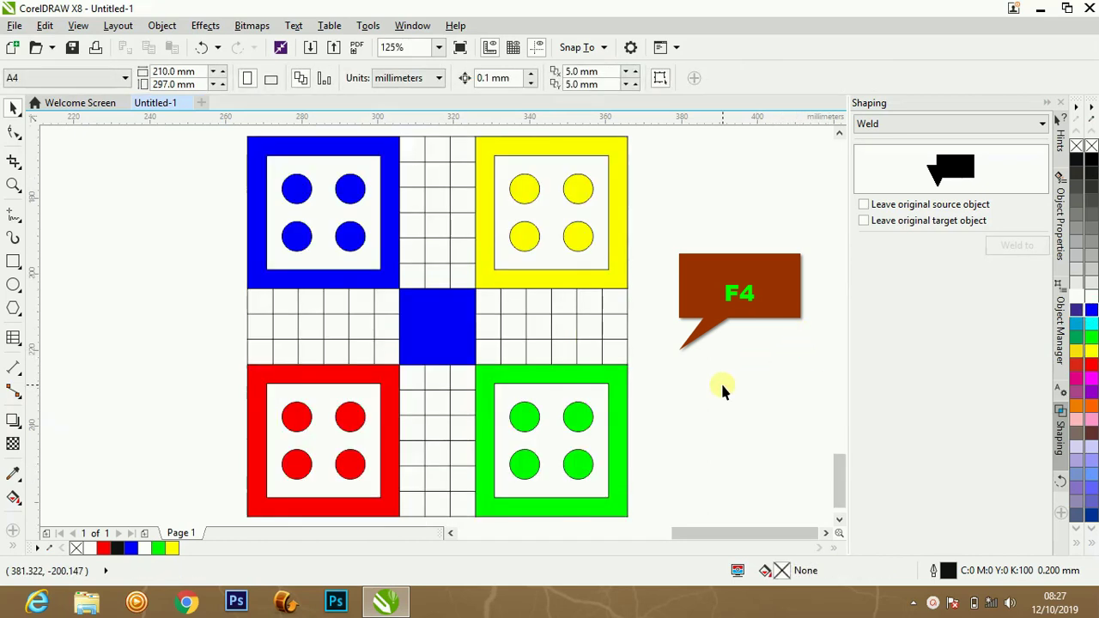
left_click(424, 323)
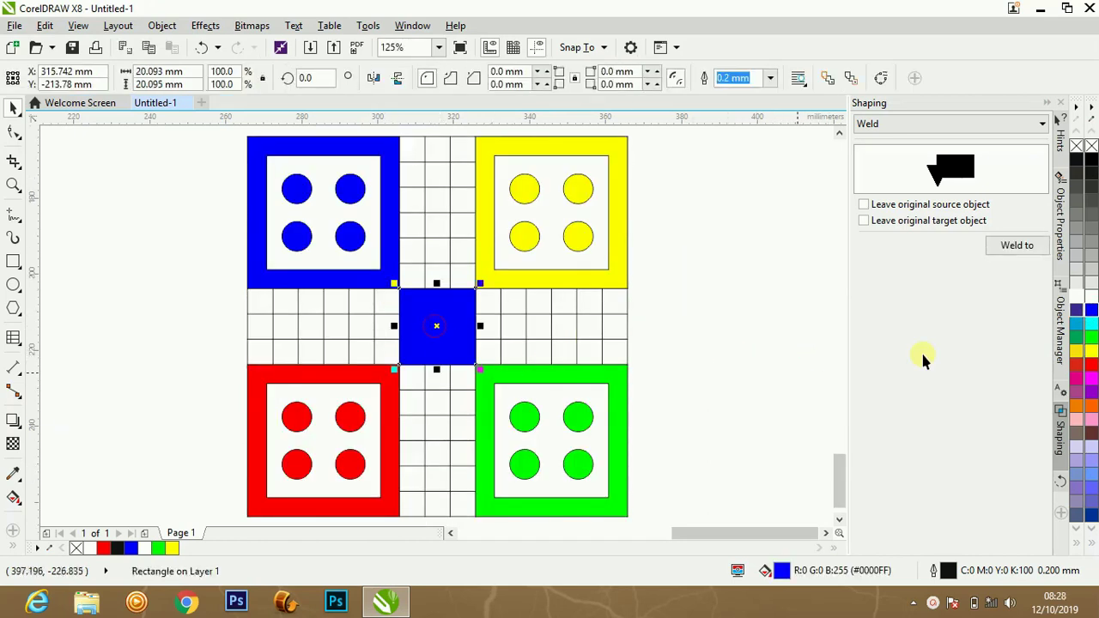
left_click(1077, 299)
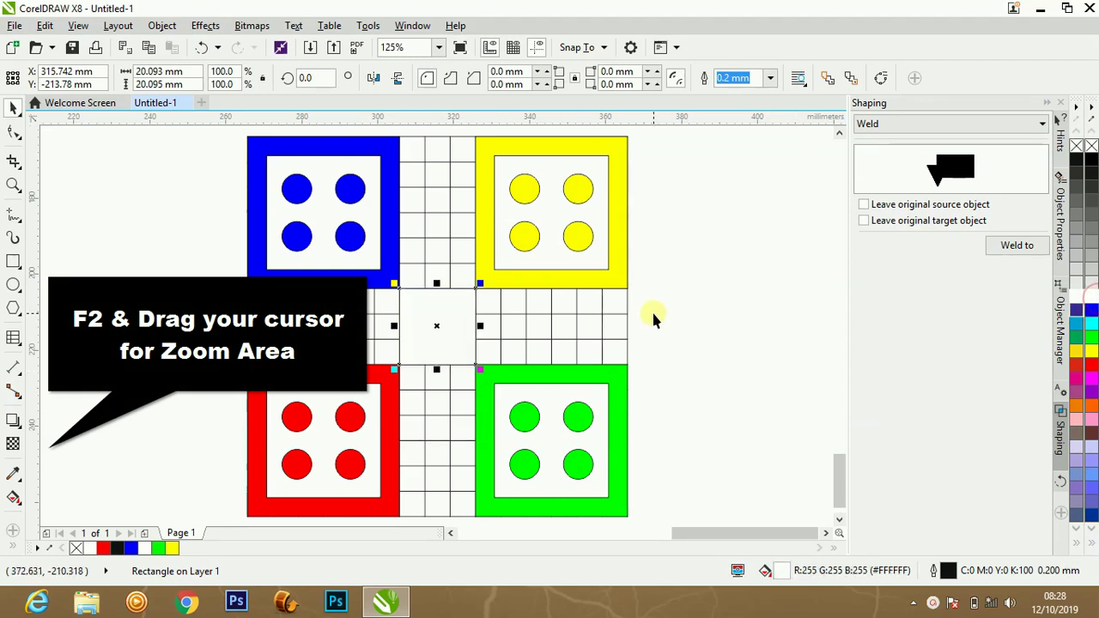
Step: Draw two crossing diagonal lines from corner to corner of the white centre square with the Bezier tool
left_click_drag(677, 458, 283, 262)
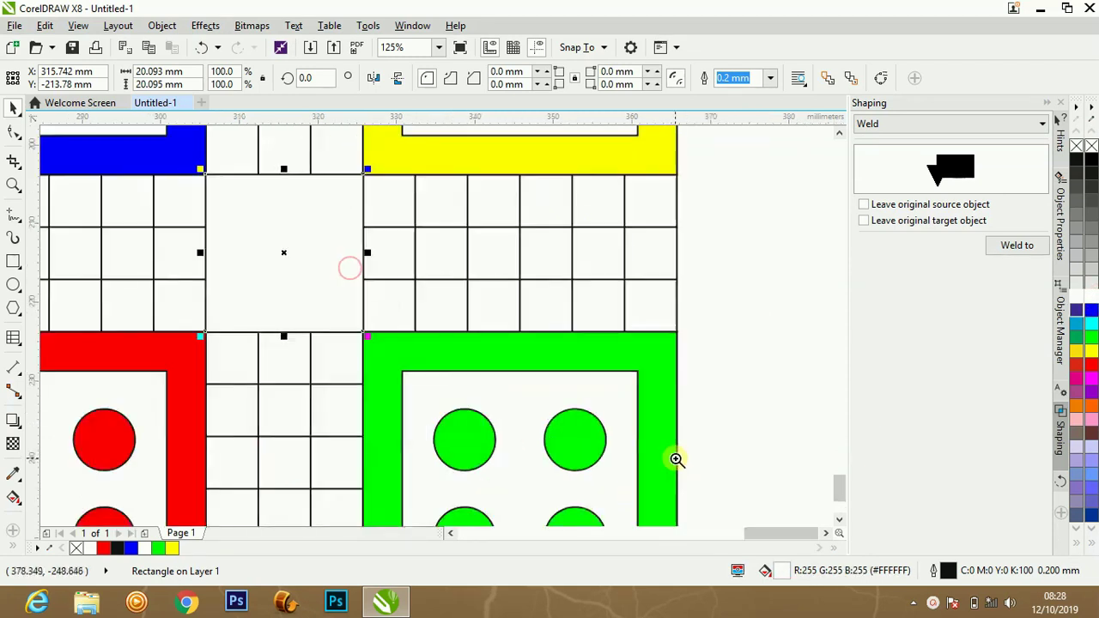
left_click(17, 225)
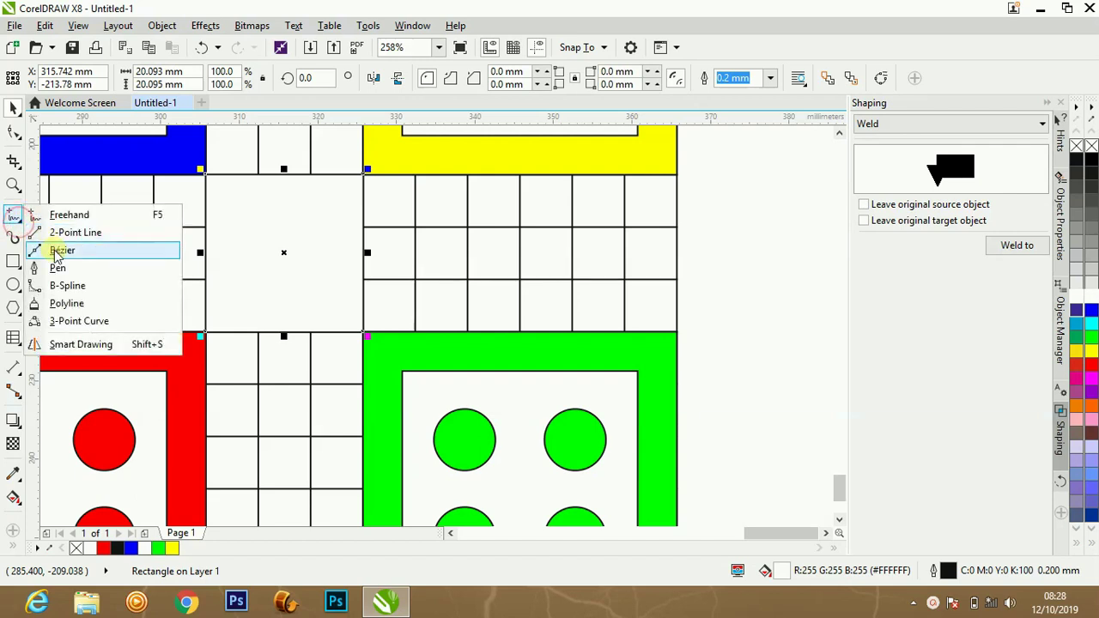
left_click(43, 248)
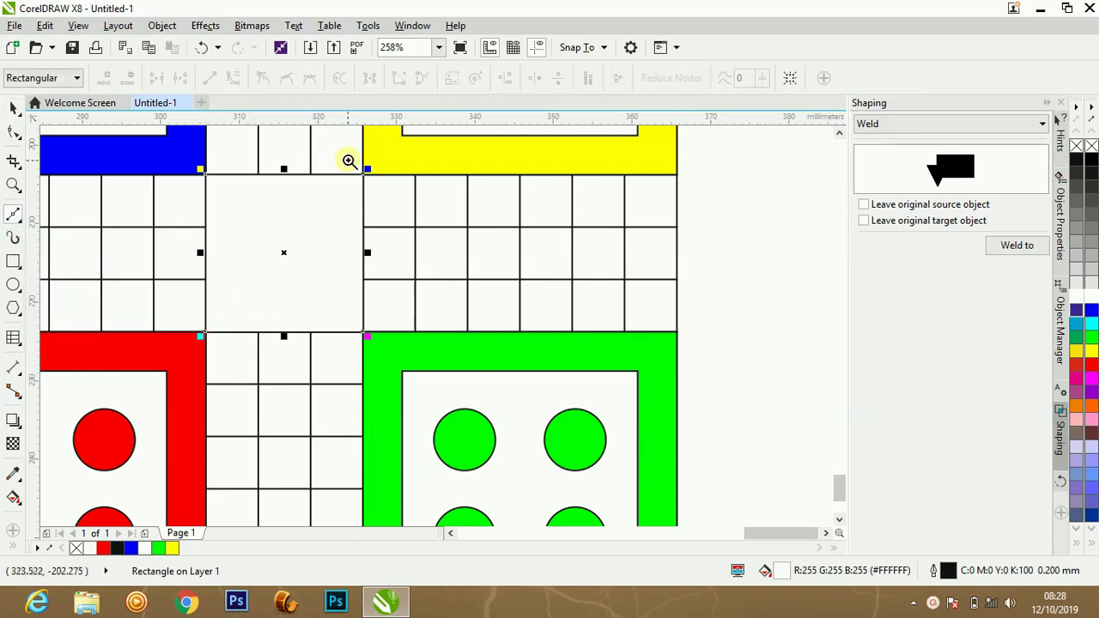
left_click_drag(242, 218, 410, 349)
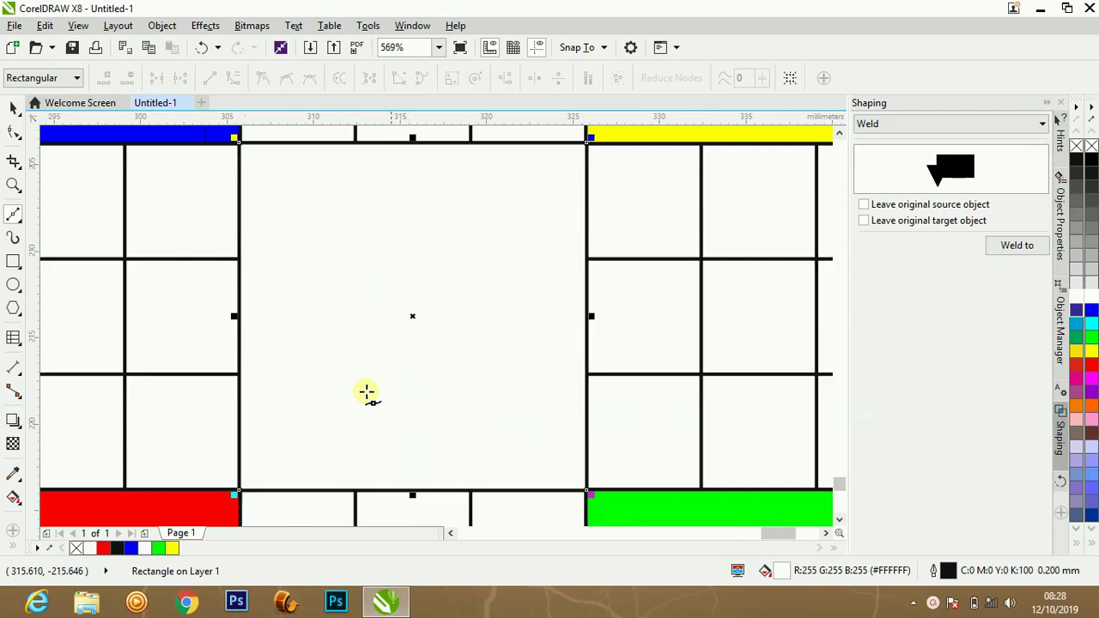
left_click(239, 490)
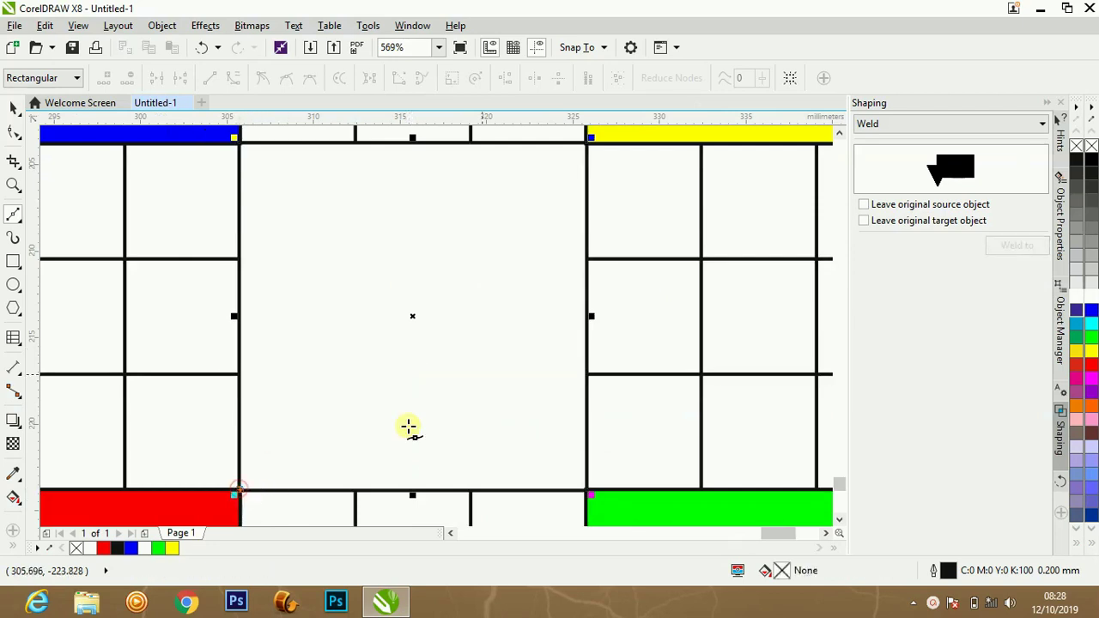
left_click(588, 142)
key("space")
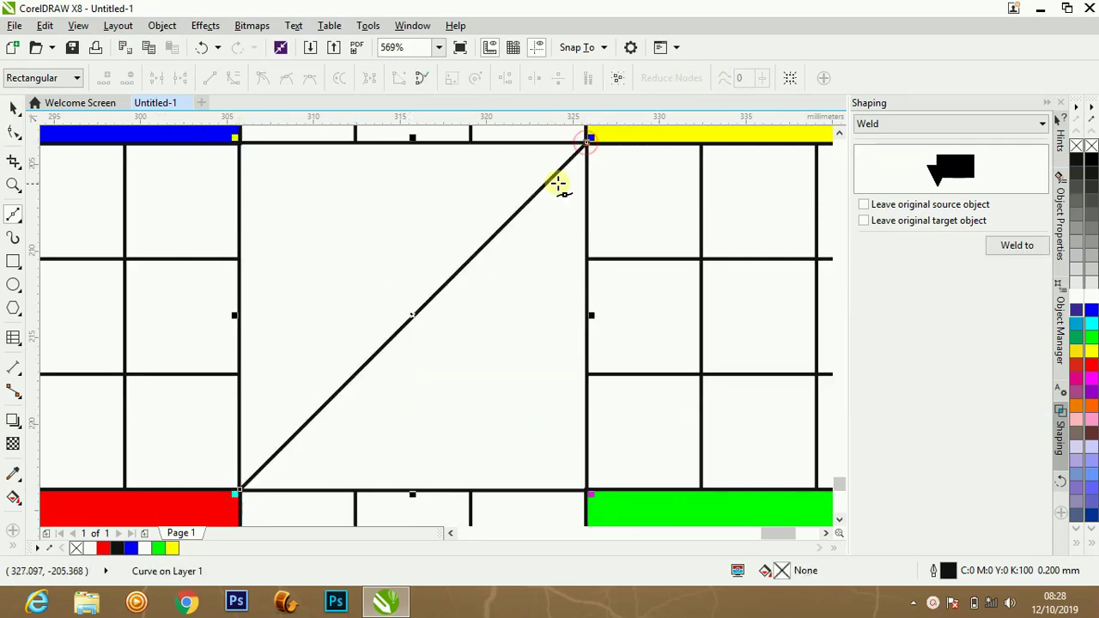
left_click(236, 141)
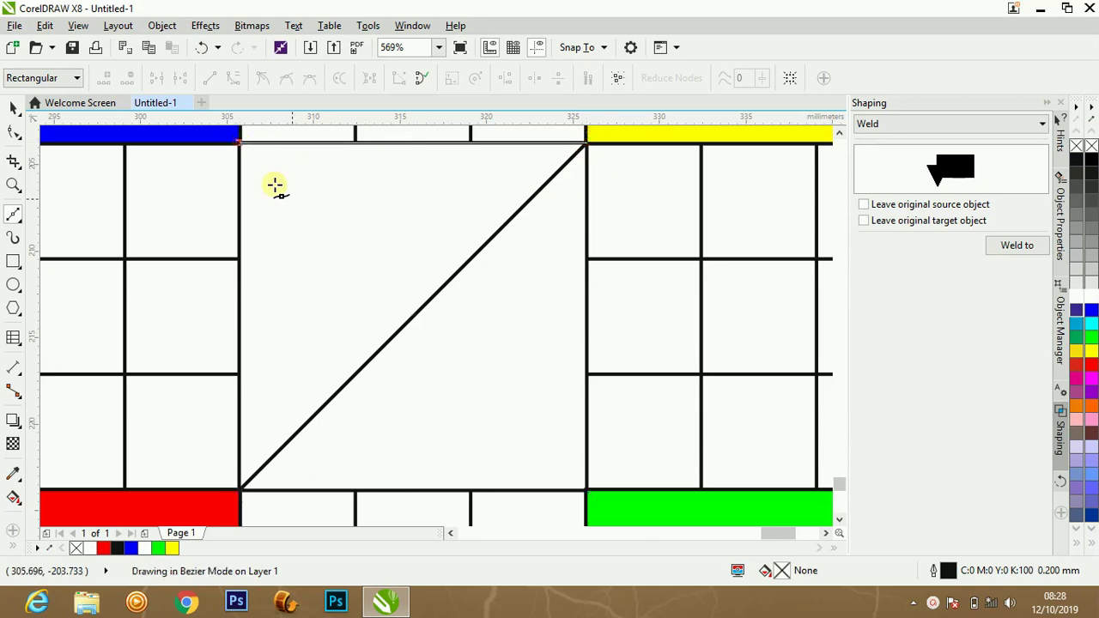
left_click(585, 491)
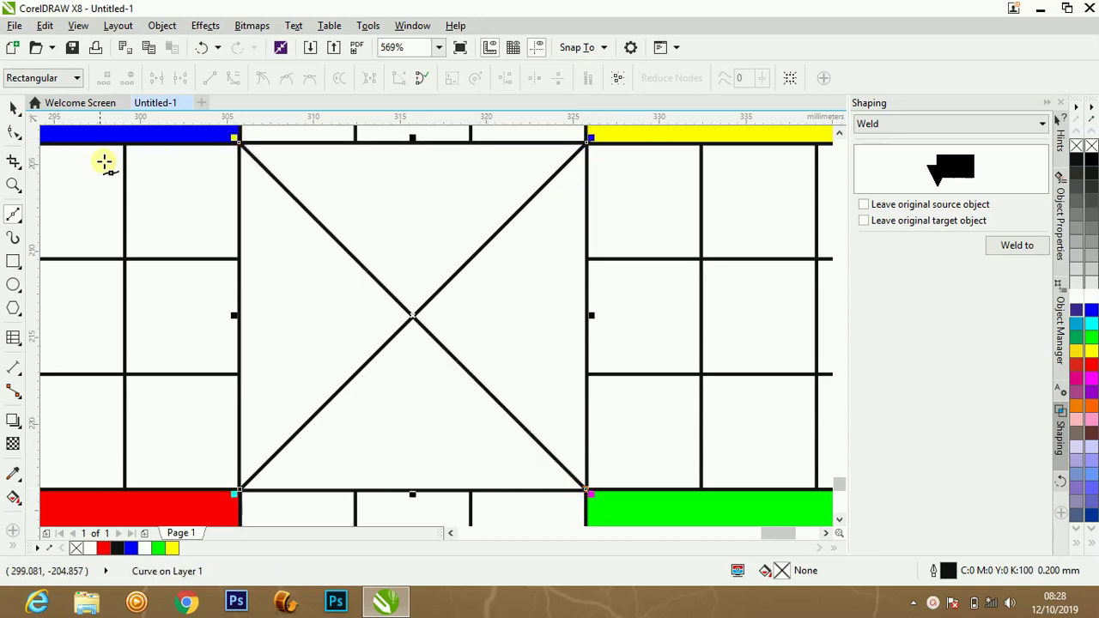
Step: Create a filled shape in the centre square's left triangle with the Smart Fill tool and colour it blue
left_click(11, 109)
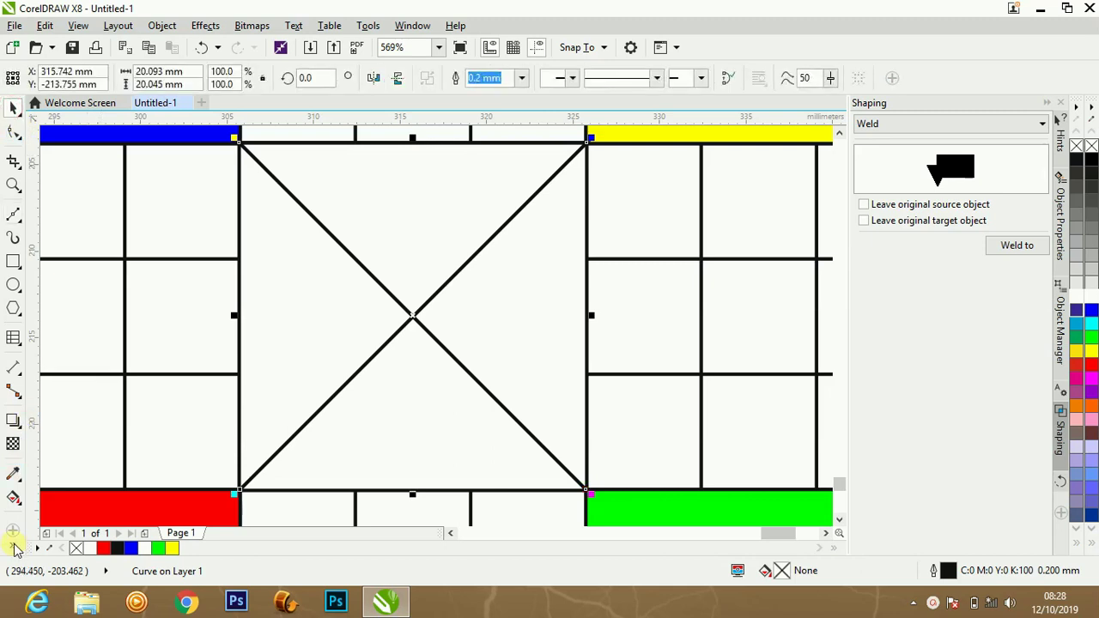
left_click(39, 535)
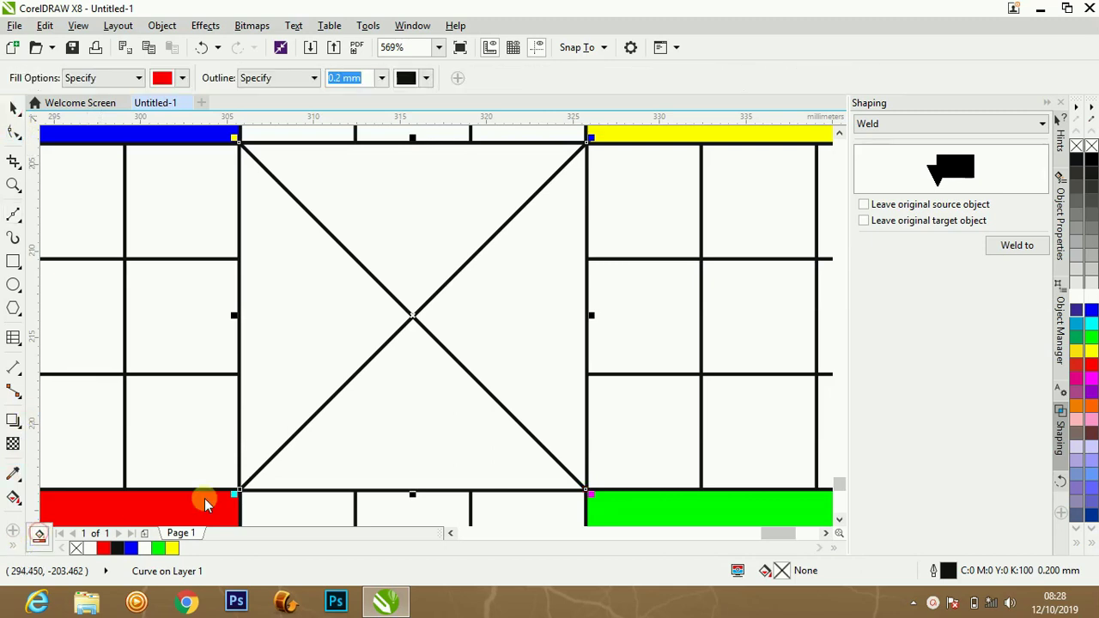
left_click(317, 316)
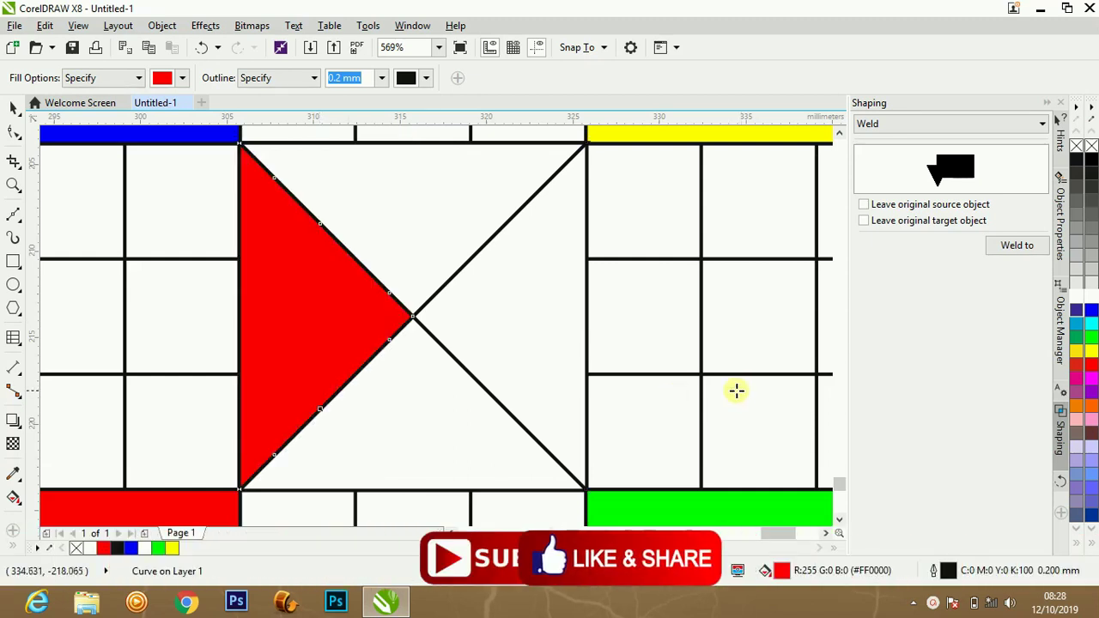
left_click(1092, 313)
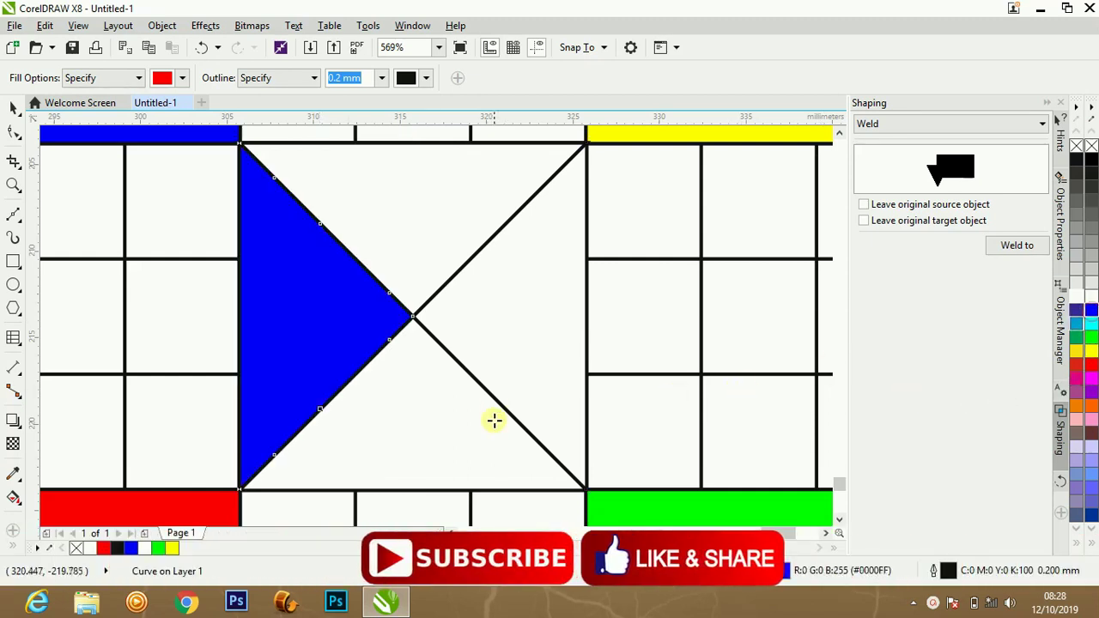
Step: Smart-fill the remaining centre triangles, colouring the lower one red, the right one green and the upper one yellow
left_click(417, 439)
left_click(548, 308)
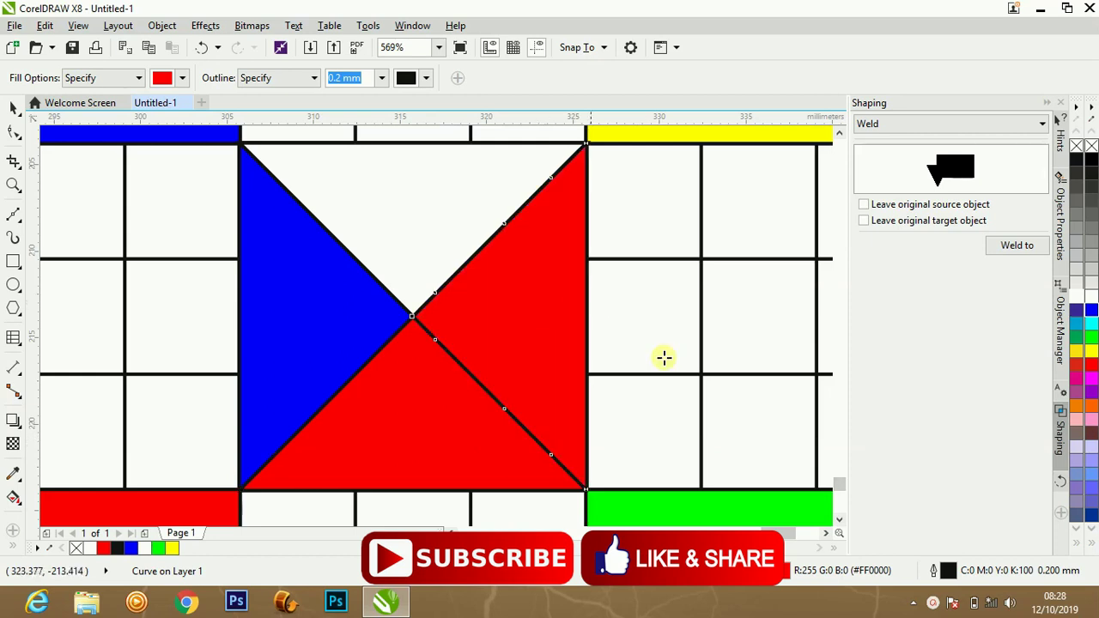
left_click(447, 212)
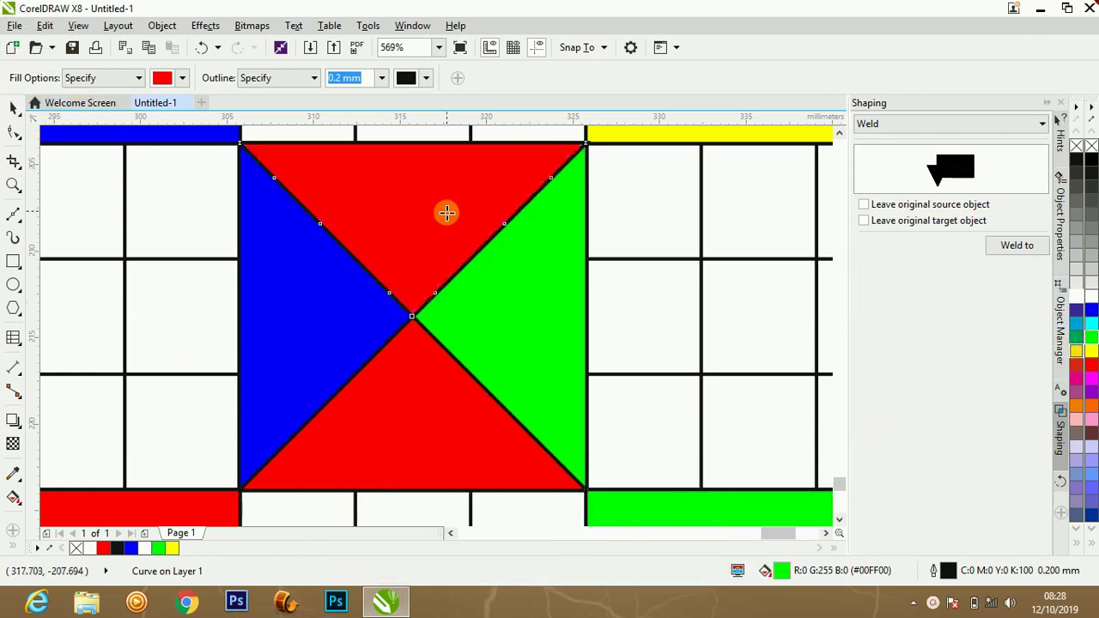
left_click(1092, 352)
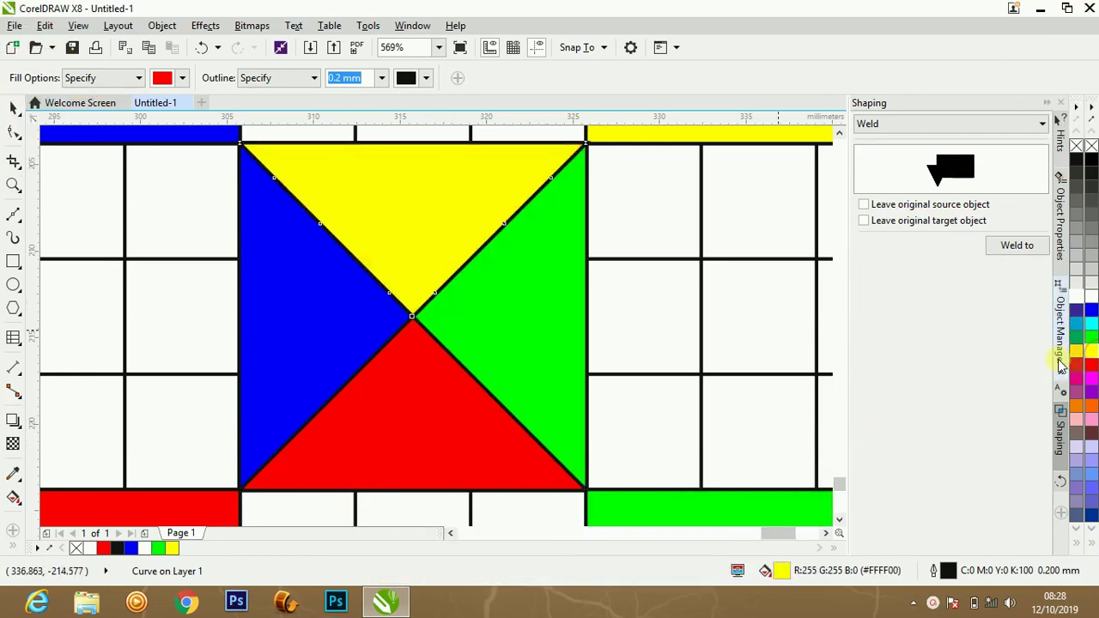
key("F3")
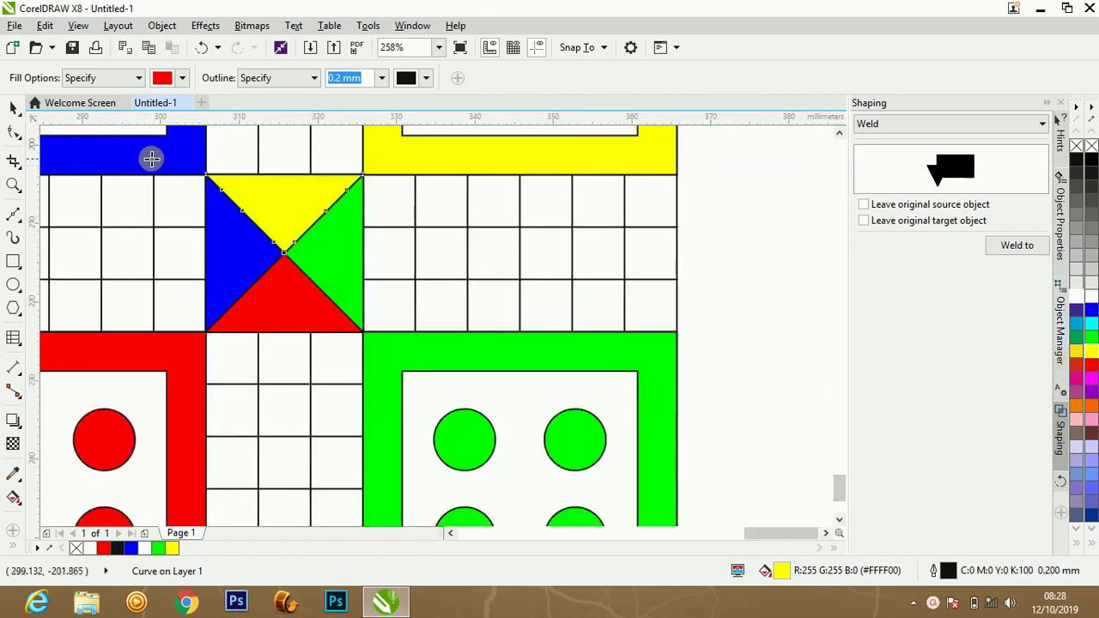
key("F4")
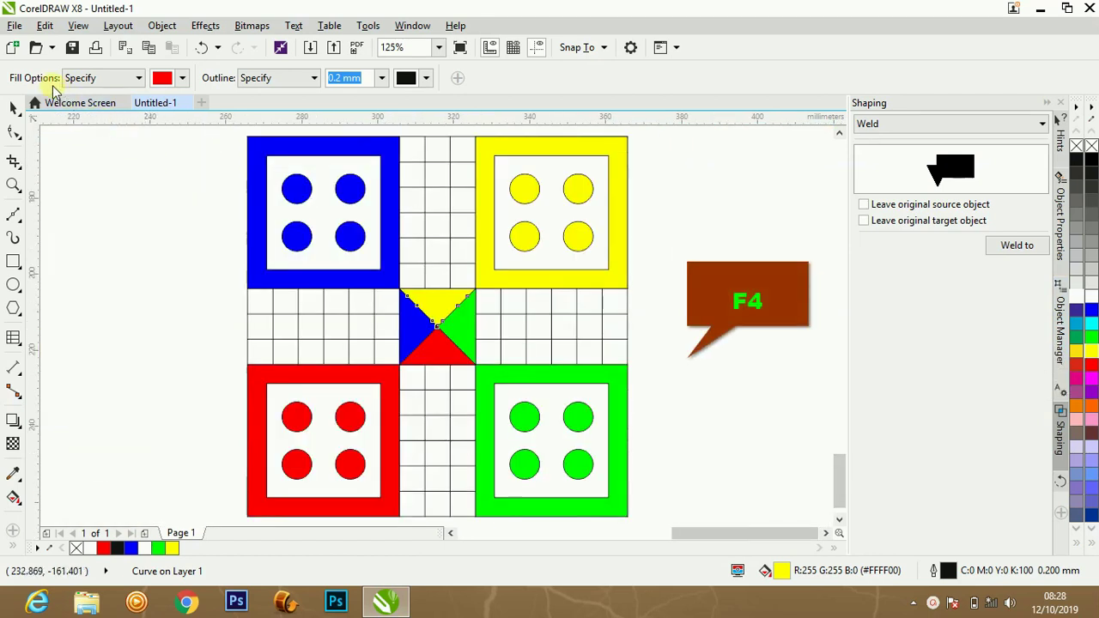
left_click(14, 109)
left_click(679, 354)
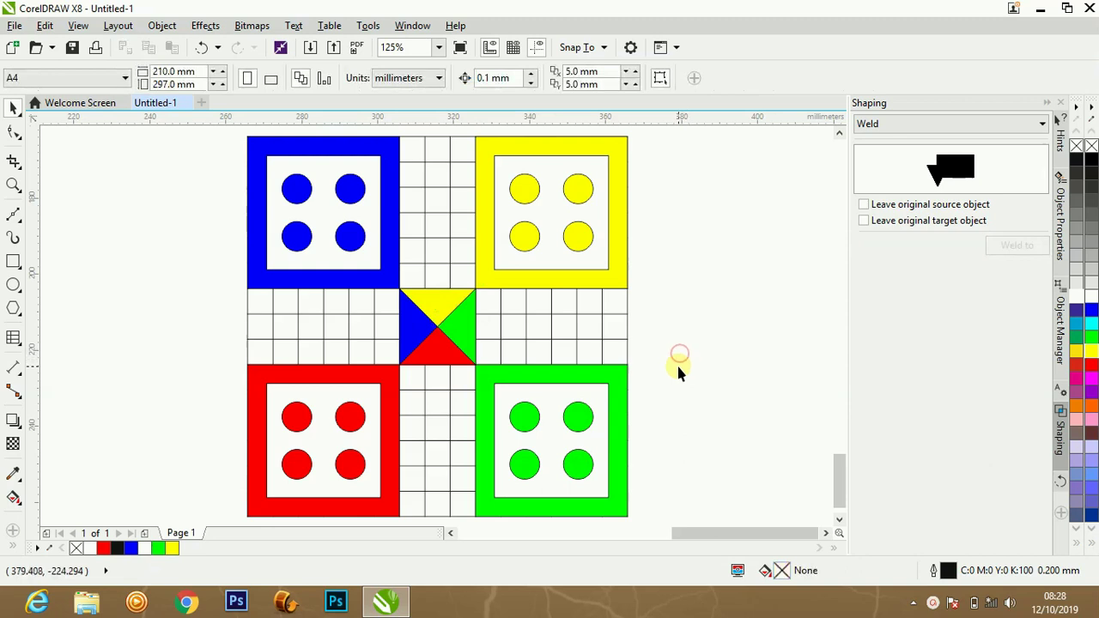
Step: Draw a straight horizontal line about 42 mm long across the board's right arm with the Bezier tool, near the upper row divider
left_click(14, 214)
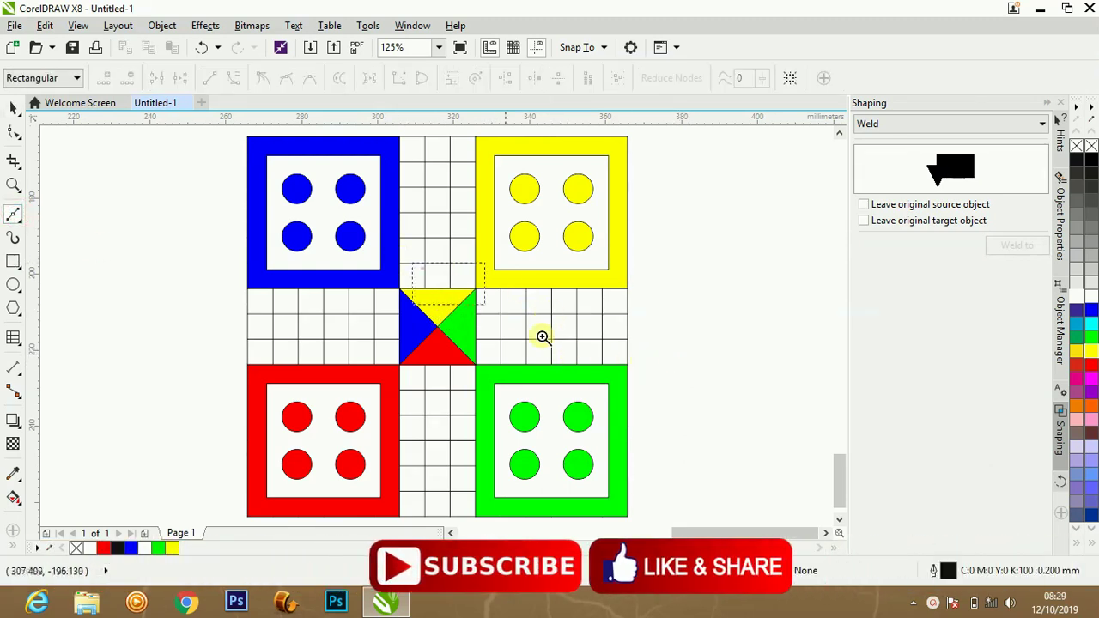
scroll(687, 343, "up", 3)
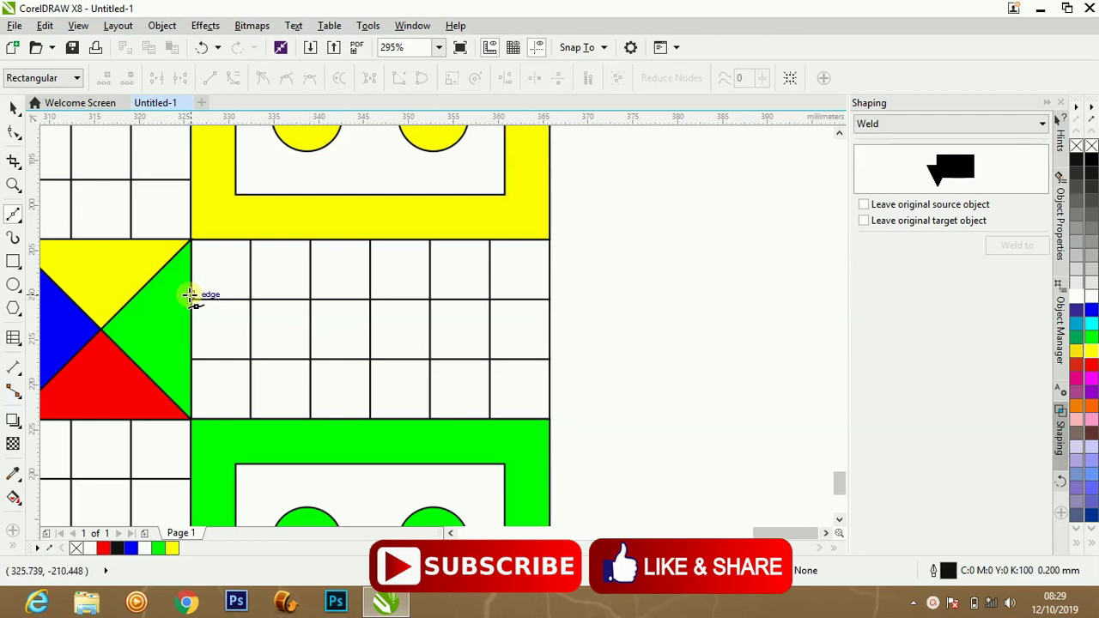
left_click(190, 295)
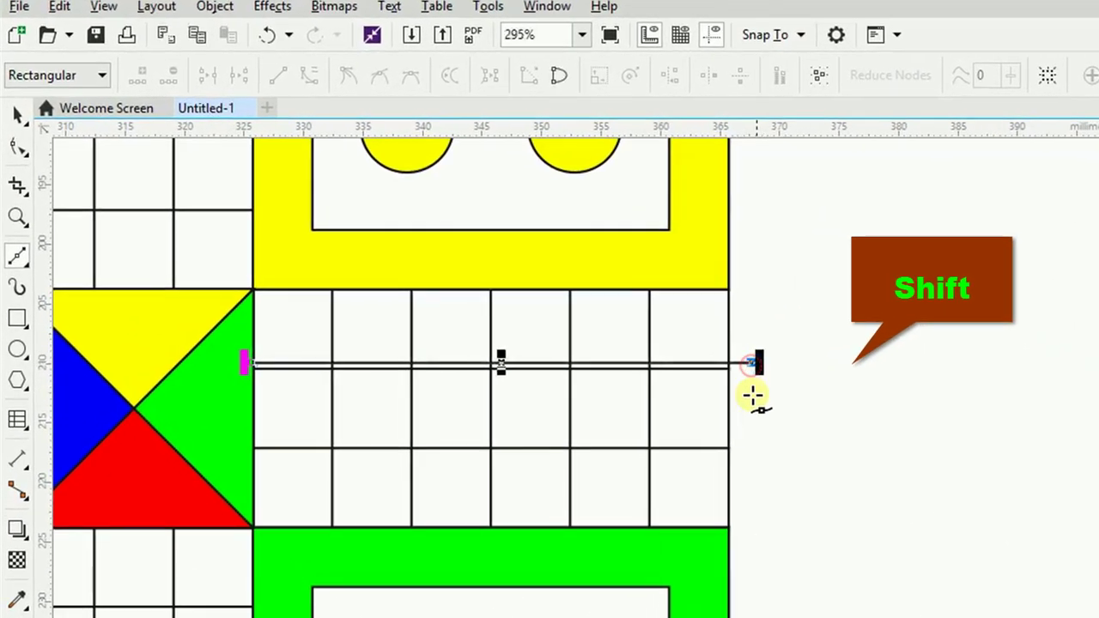
left_click(565, 296, "shift")
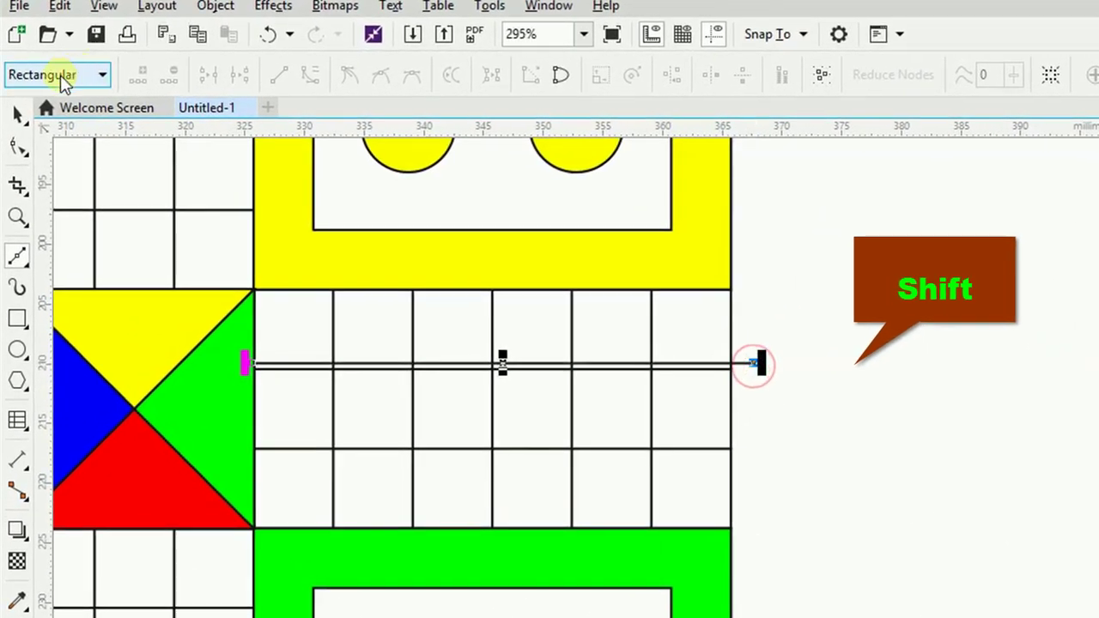
Step: Align the horizontal line with the right arm's upper row divider and place a copy on the lower row divider
left_click(17, 114)
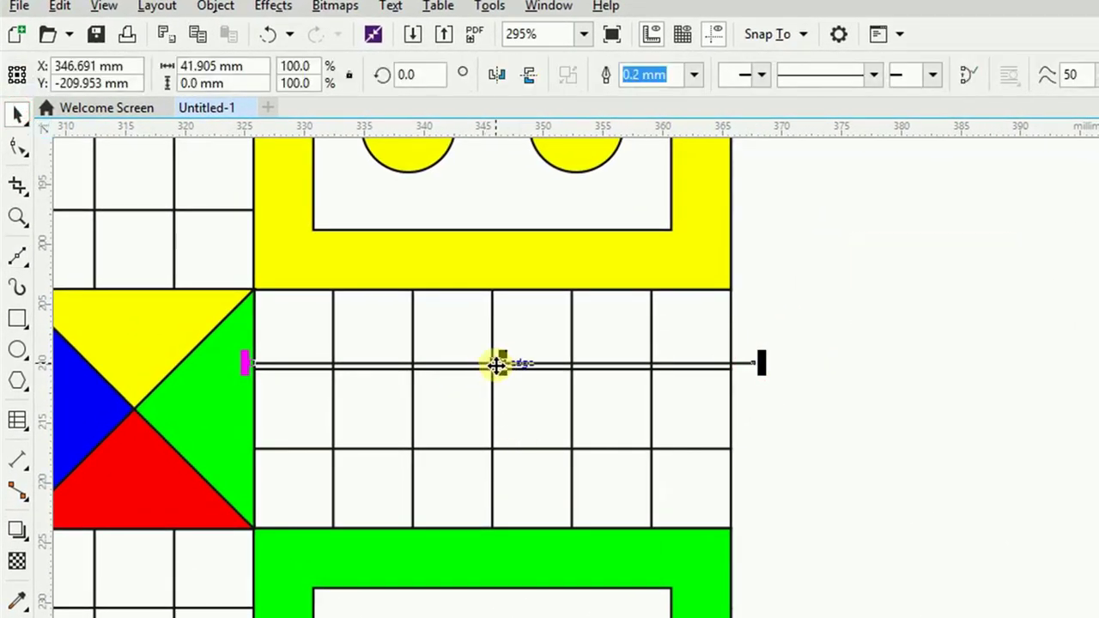
left_click_drag(455, 344, 638, 493)
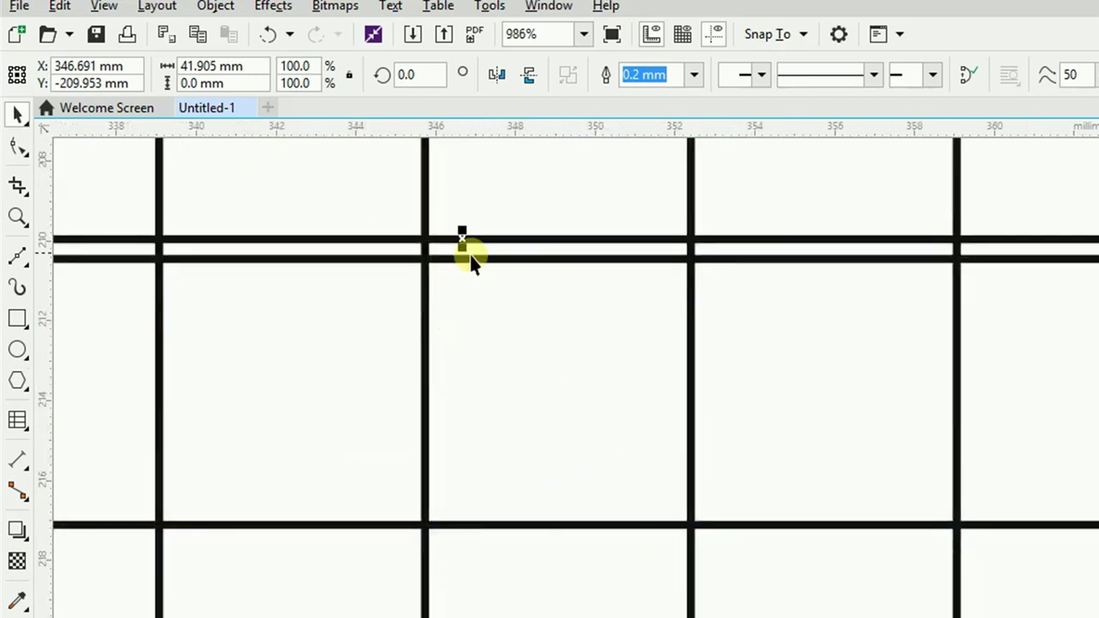
left_click_drag(461, 241, 461, 524)
right_click(461, 528)
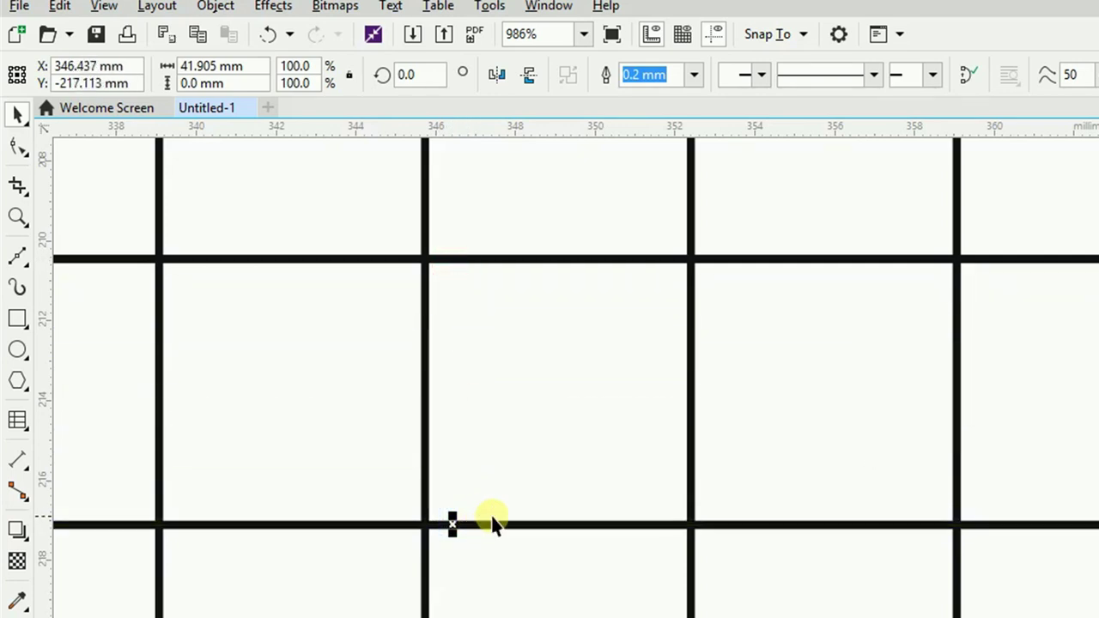
key("F3")
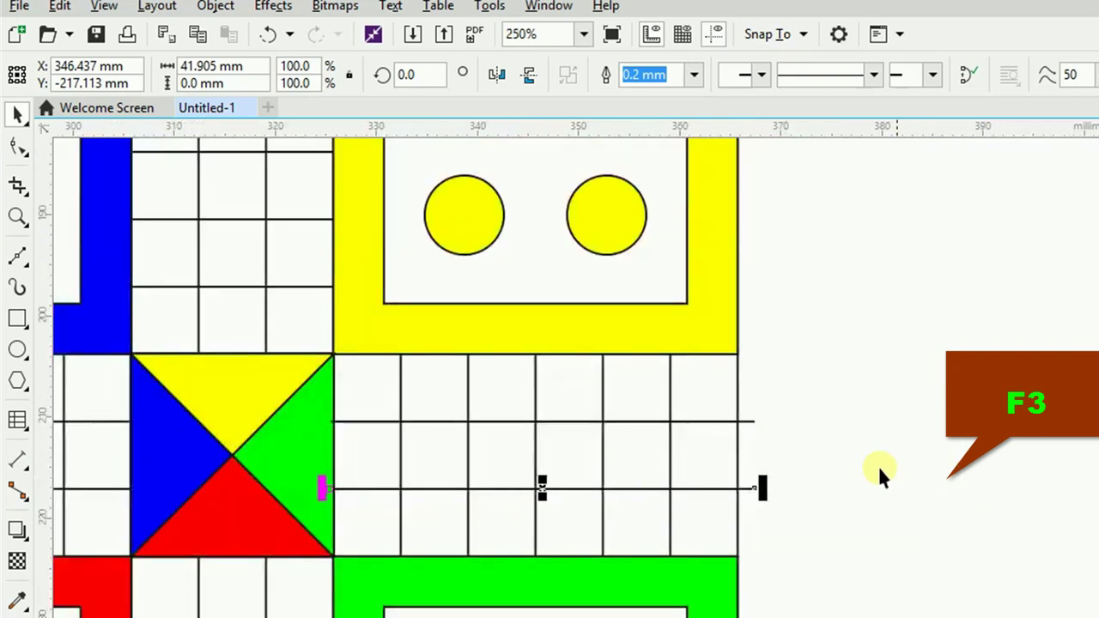
left_click(926, 438)
Step: Copy the lower horizontal line to the empty area beside the board and shorten the copy to about 26 mm
left_click(699, 488)
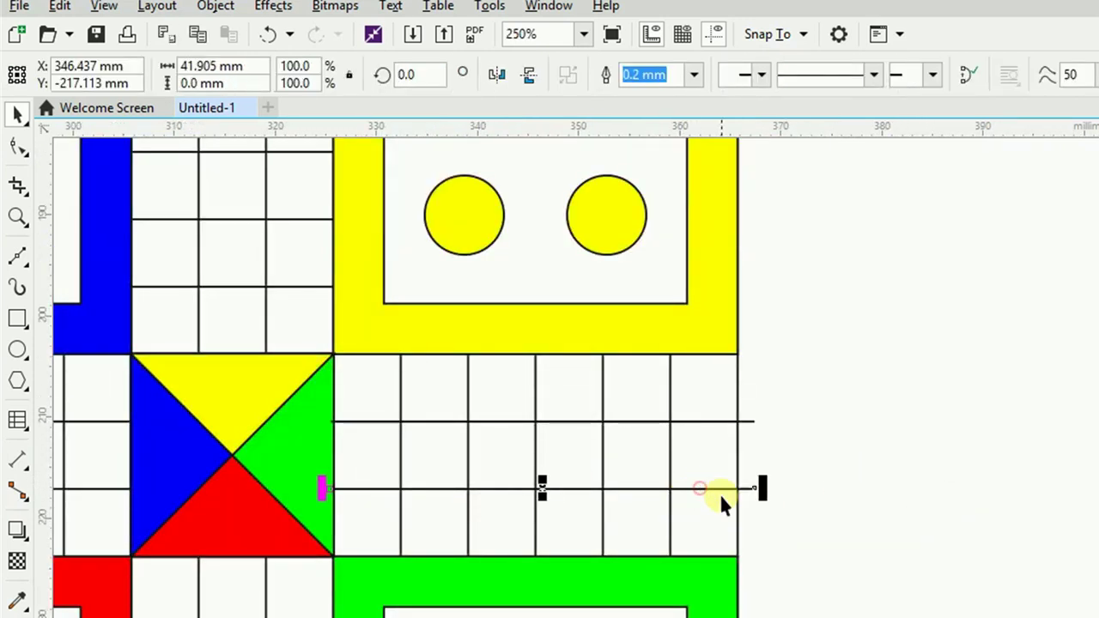
left_click_drag(545, 488, 991, 387)
right_click(991, 388)
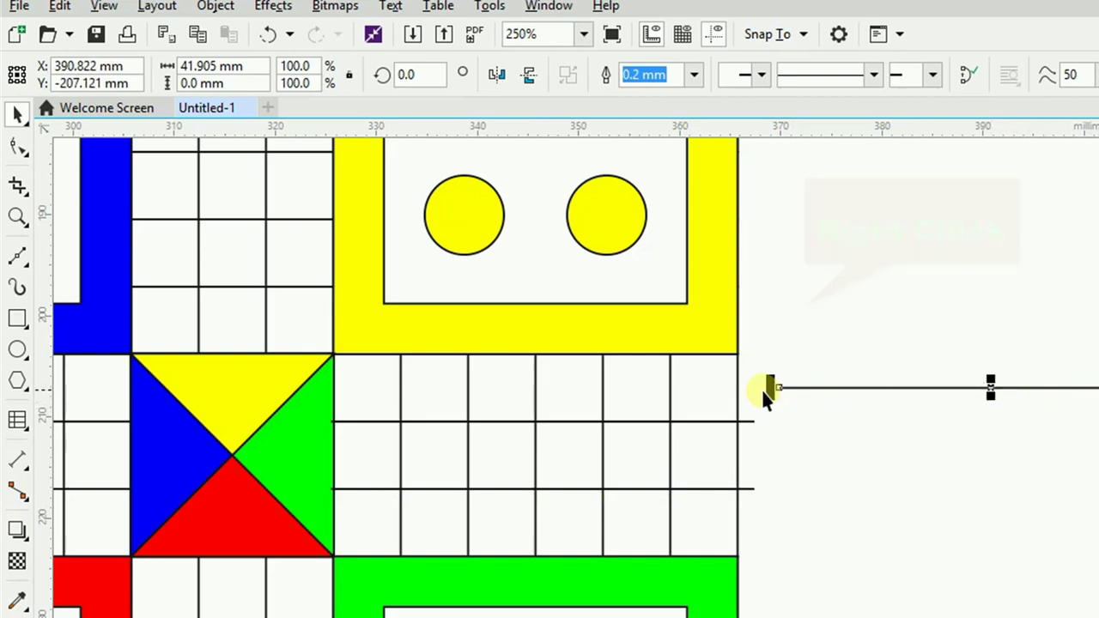
left_click(767, 388)
left_click(781, 389)
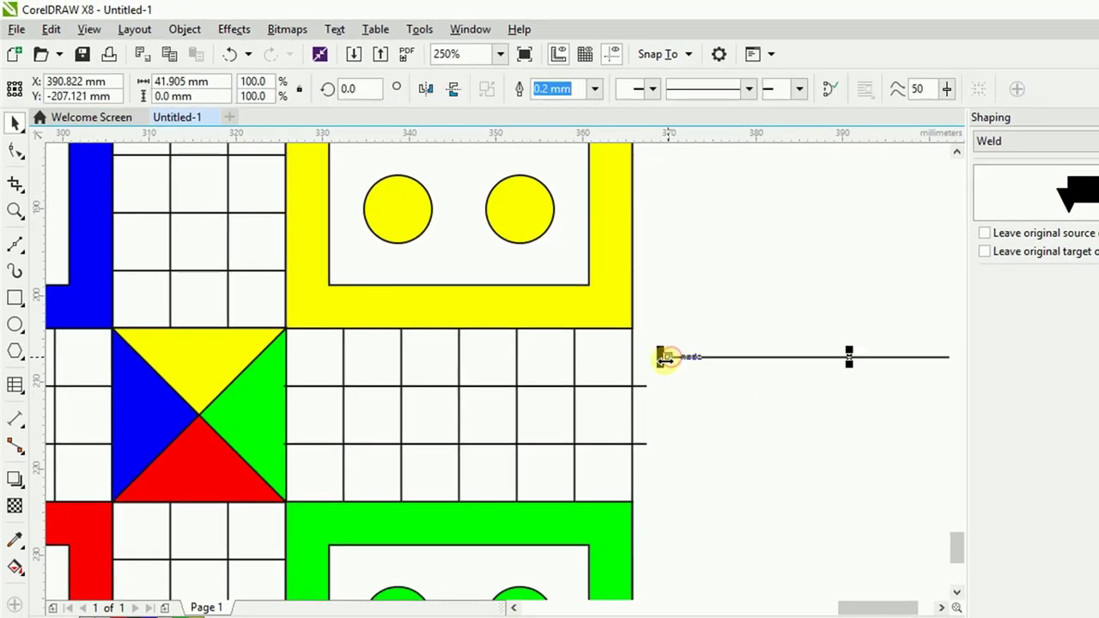
left_click_drag(666, 358, 807, 356)
left_click(834, 428)
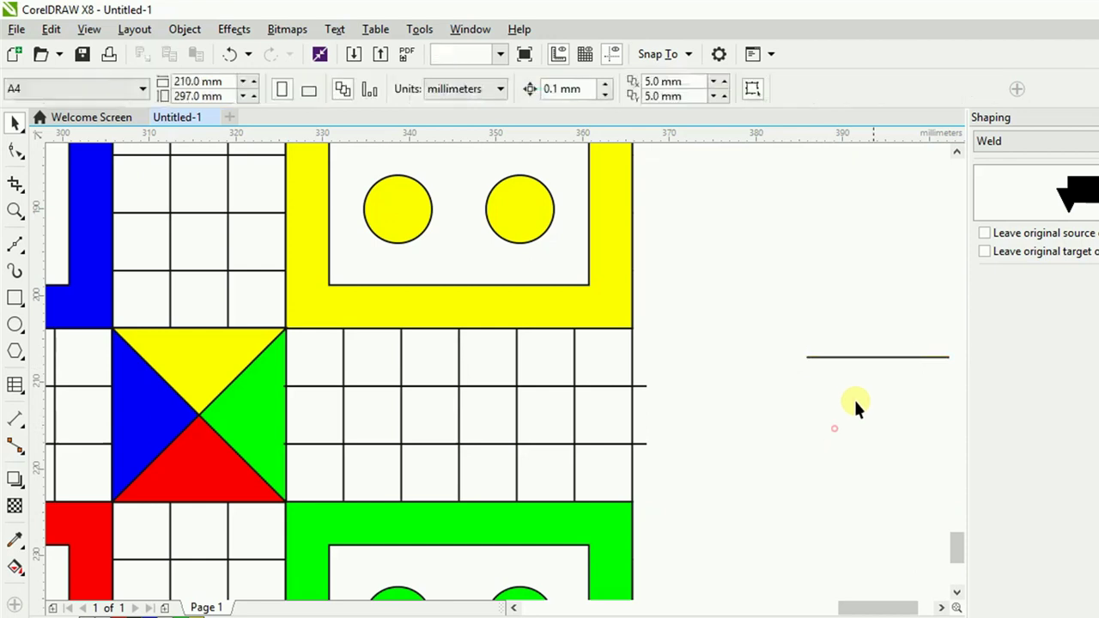
left_click_drag(913, 357, 780, 358)
left_click(821, 457)
left_click(782, 358)
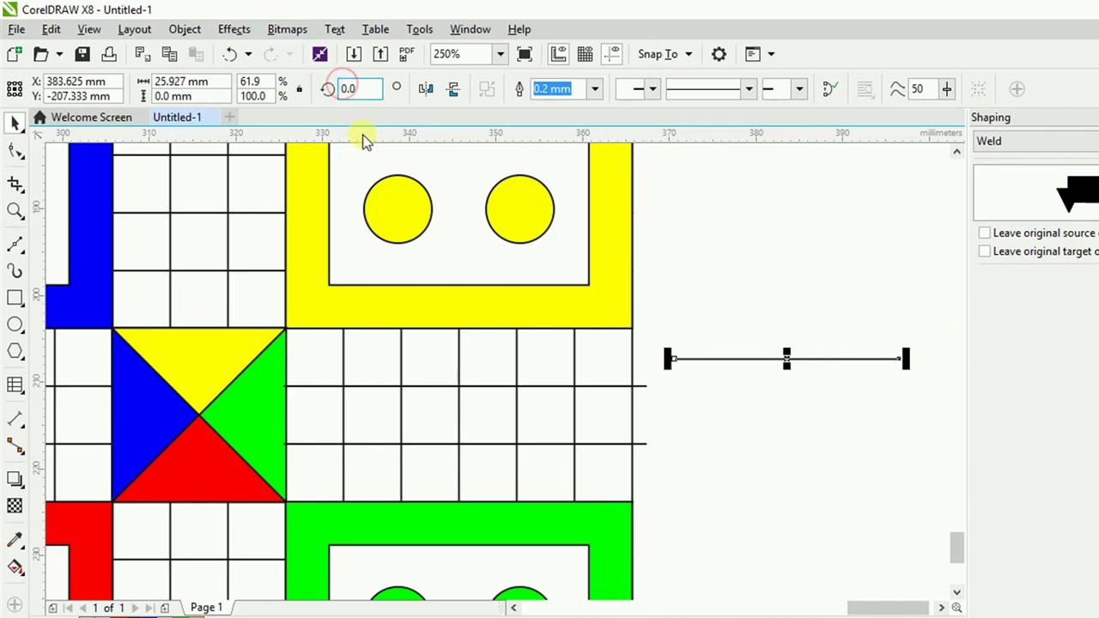
Step: Rotate the short line 90 degrees and place copies on the two outermost column dividers of the board's right arm
key("Return")
left_click_drag(788, 358, 574, 388)
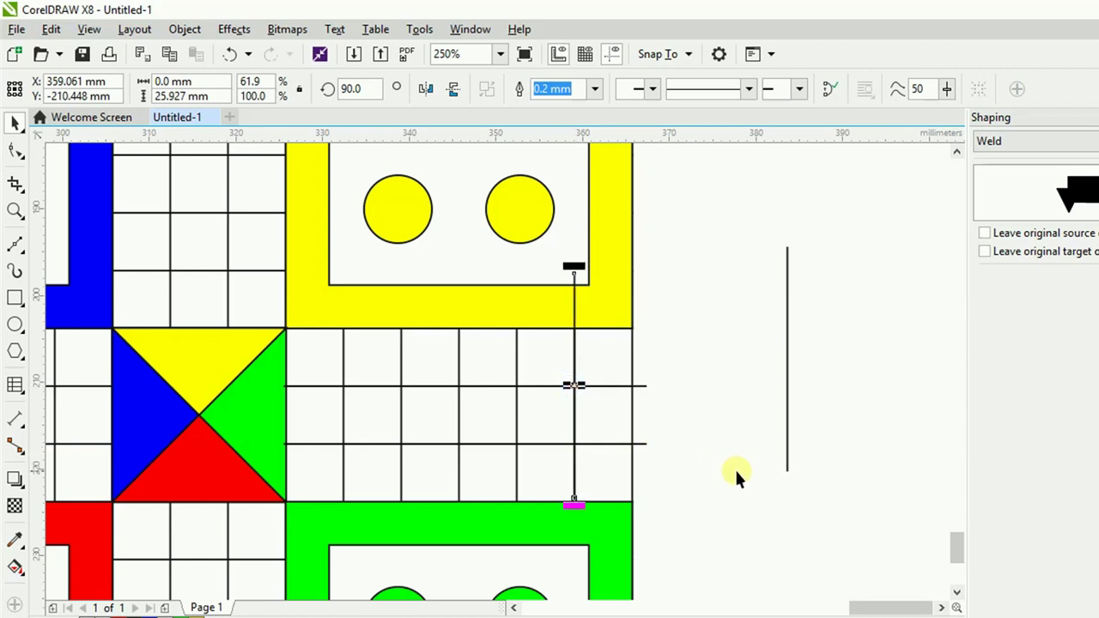
left_click_drag(724, 478, 243, 317)
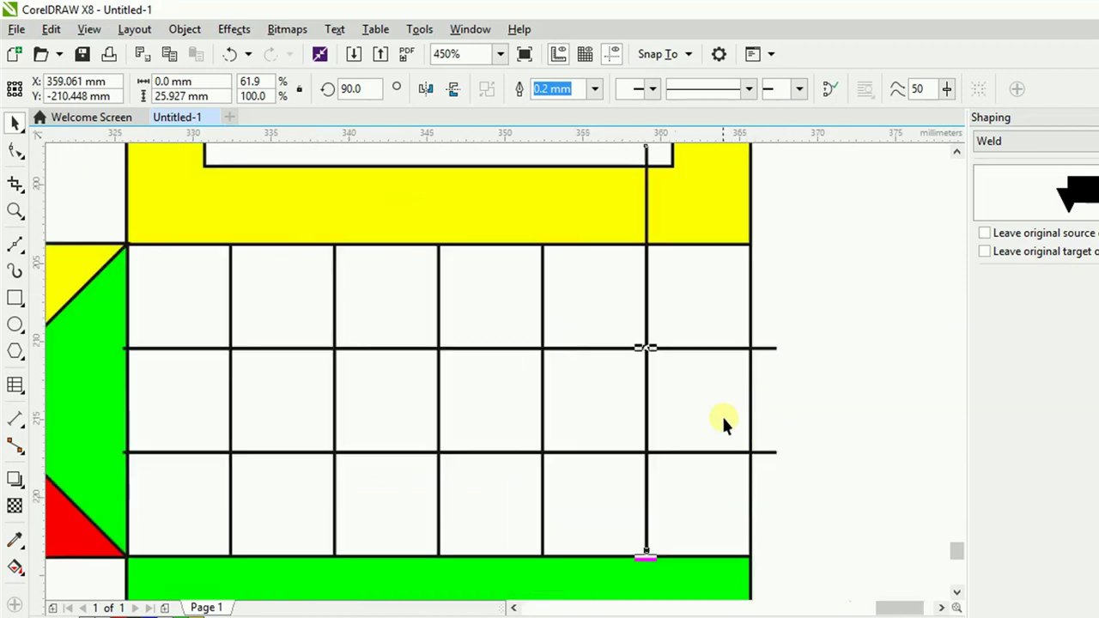
left_click_drag(646, 422, 651, 440)
left_click_drag(646, 375, 544, 394)
right_click(544, 393)
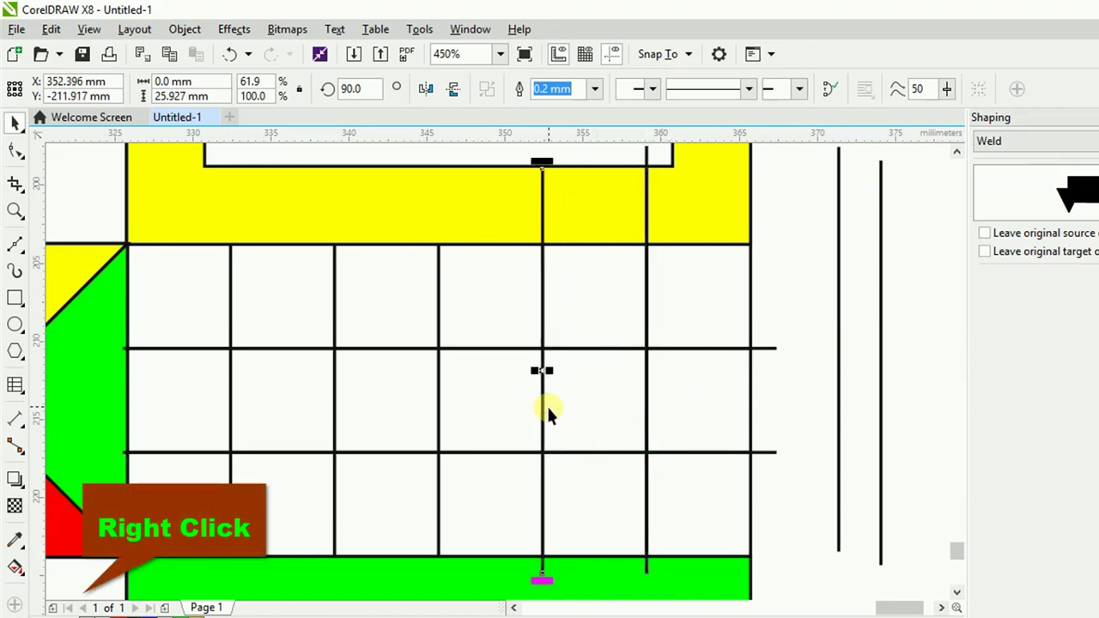
key("ctrl+d")
left_click(582, 415)
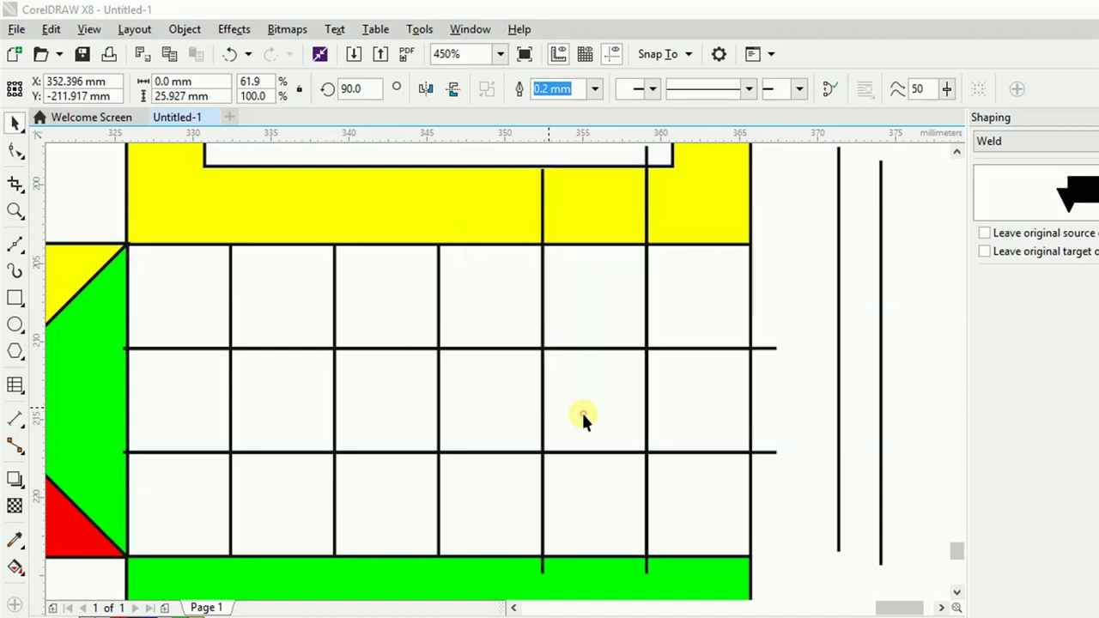
left_click_drag(618, 292, 793, 359)
right_click(793, 360)
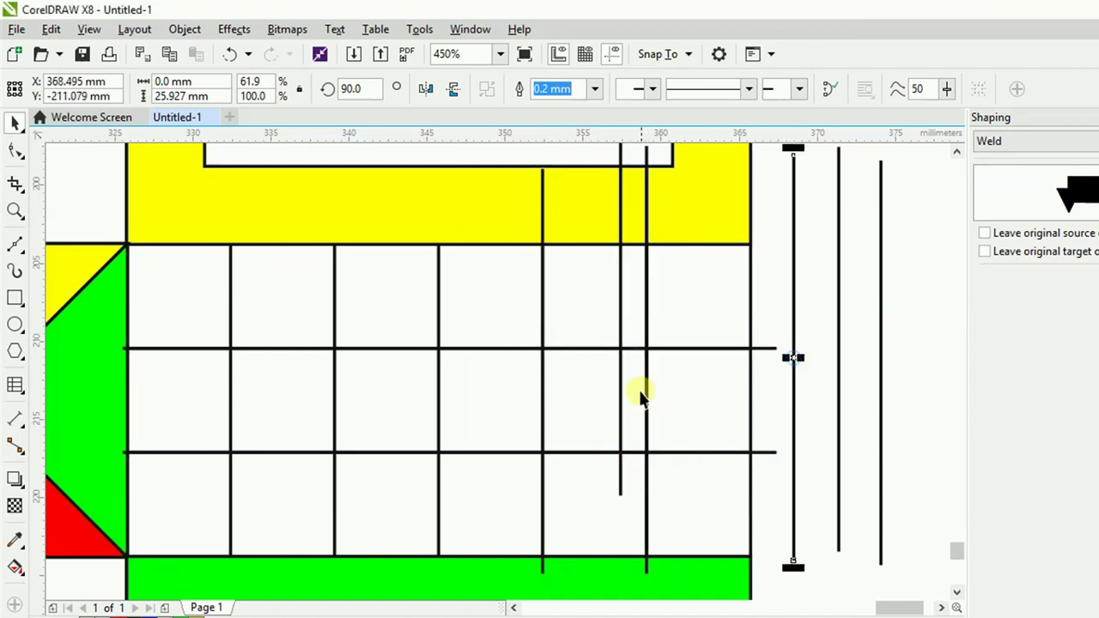
Step: Copy the vertical line onto the next inner column divider and repeat the duplication across to the right arm's inner edge
left_click(539, 455)
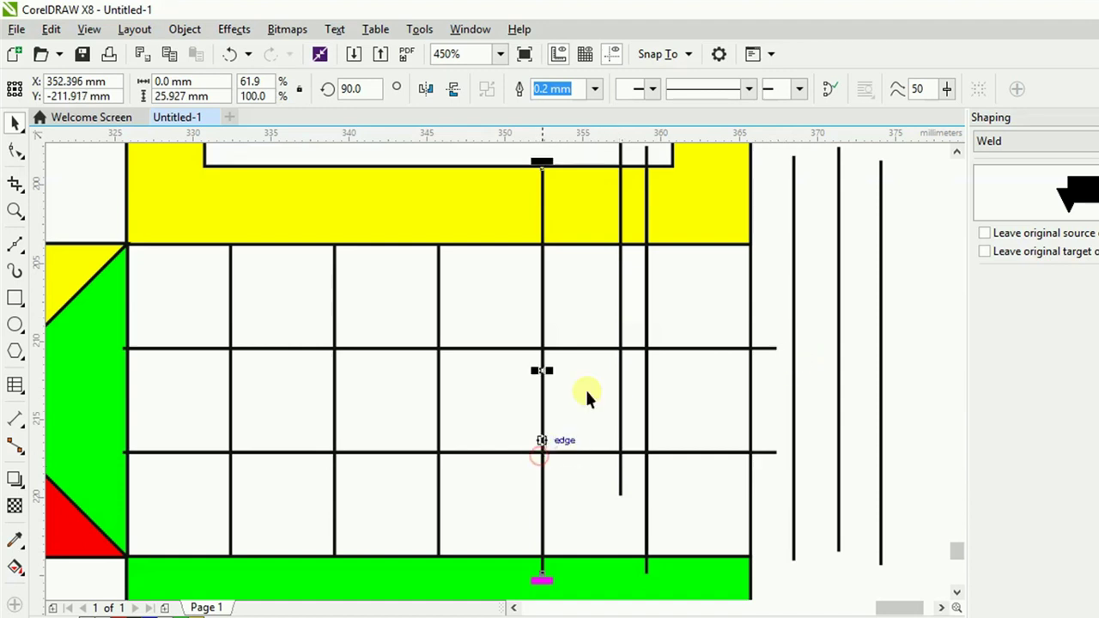
left_click_drag(545, 370, 438, 386)
key("ctrl+d")
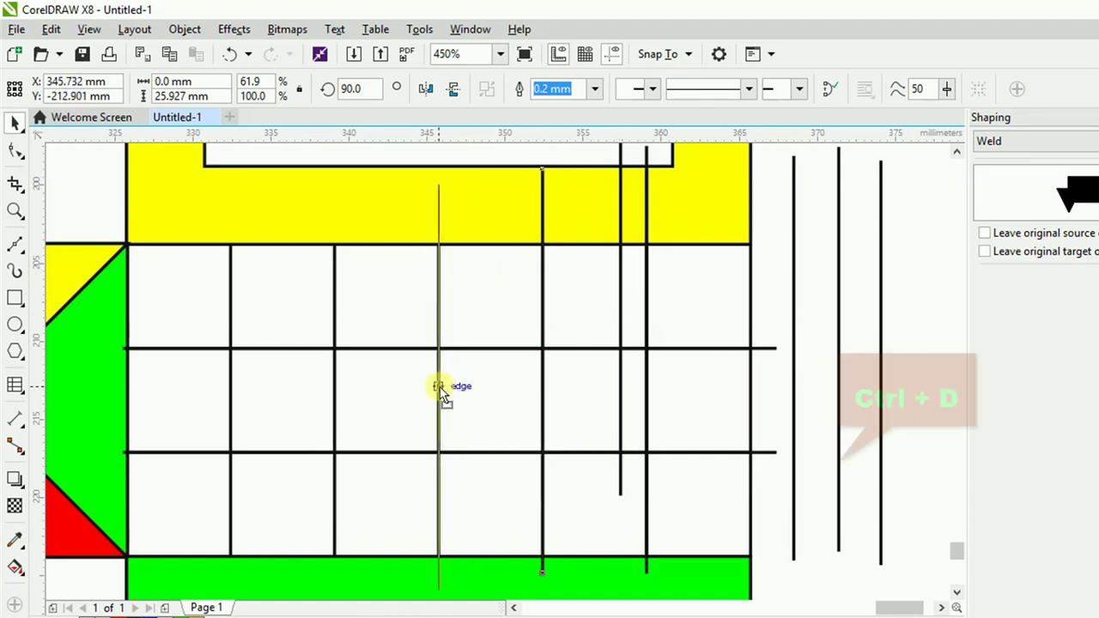
key("ctrl+d")
key("ctrl+d")
key("ctrl+d")
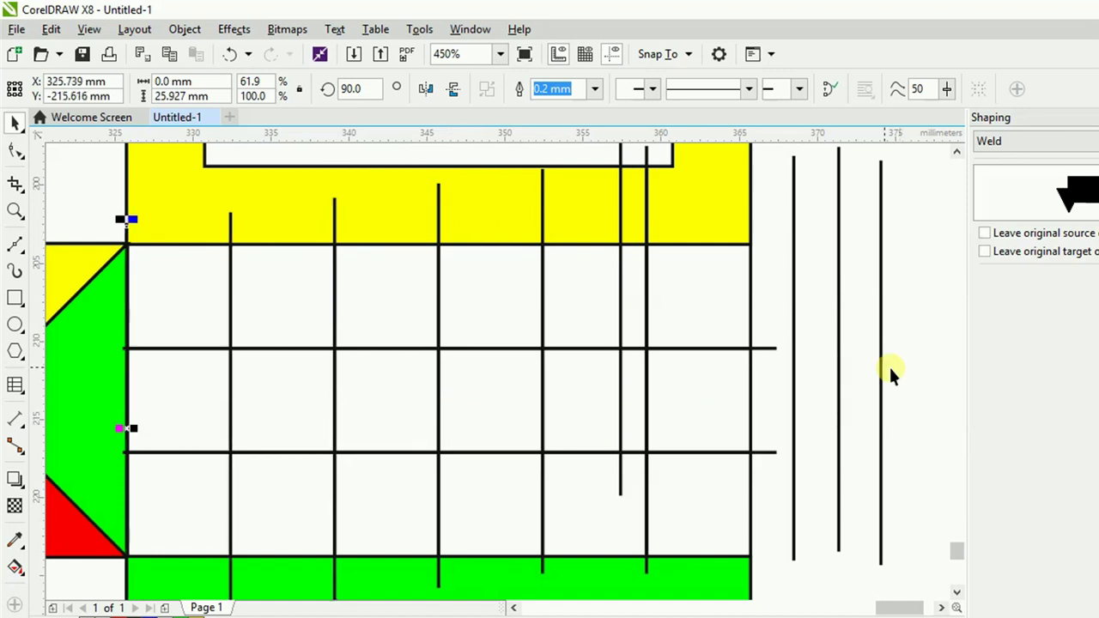
Step: Move the stray vertical line off the right arm and delete all loose vertical lines beside the board
left_click_drag(620, 316, 822, 353)
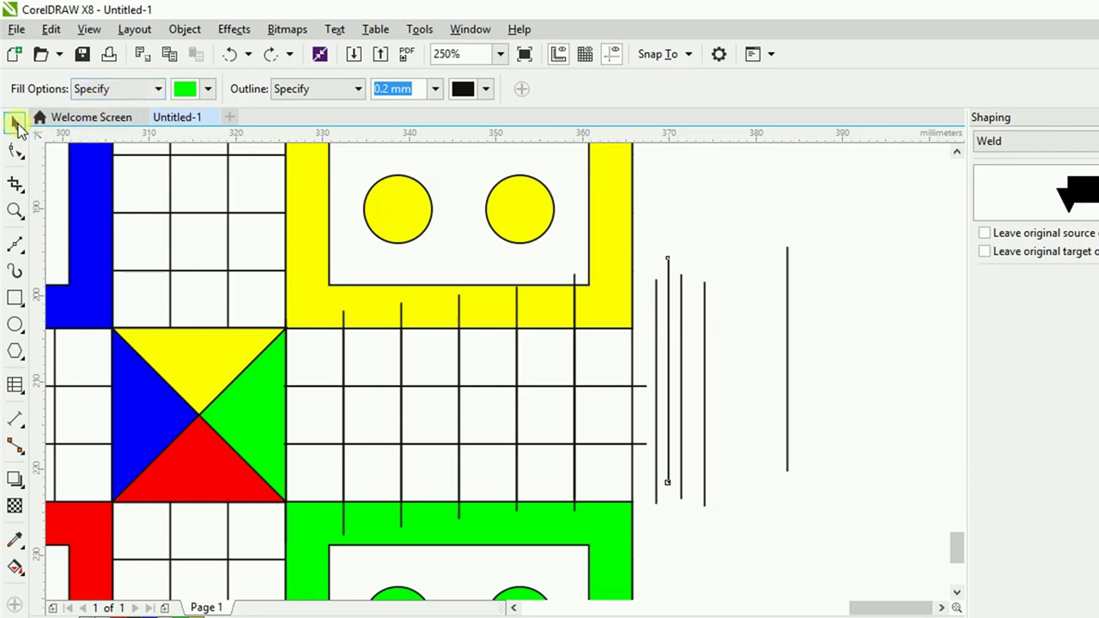
left_click(14, 123)
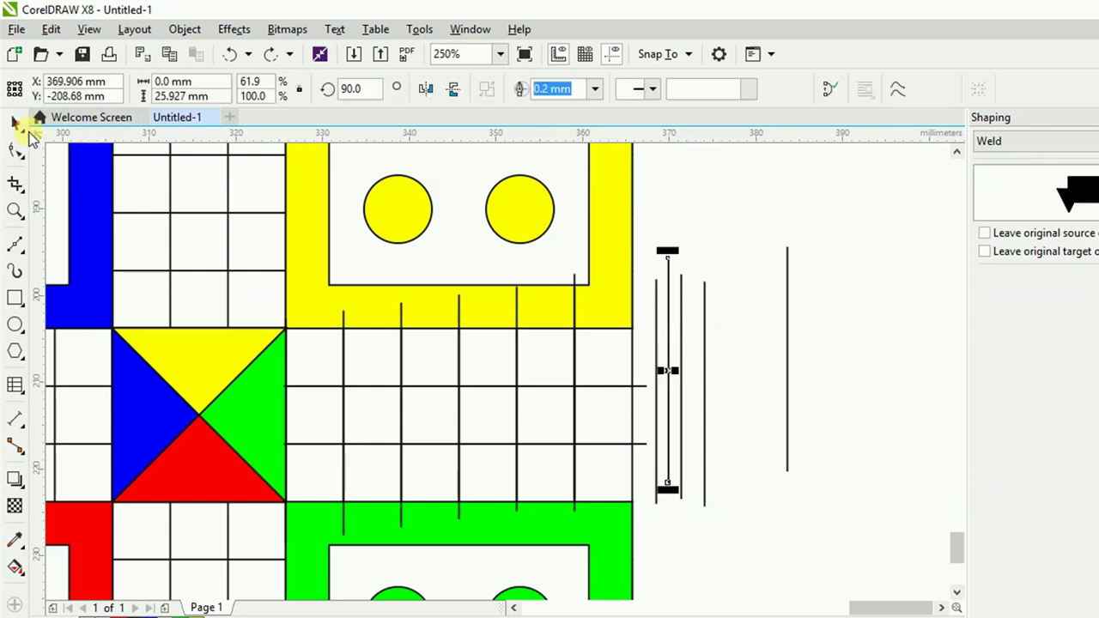
left_click_drag(841, 529, 647, 268)
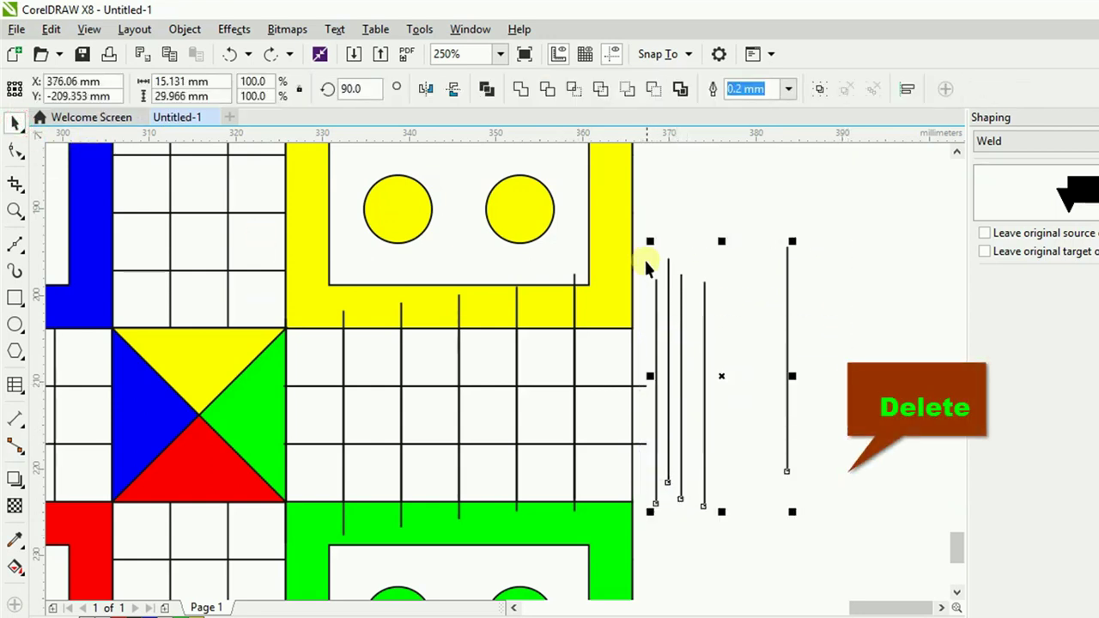
key("Delete")
Step: Select all the lines drawn over the right arm and move them together to the empty area beside the board
left_click_drag(825, 556, 245, 255)
left_click_drag(466, 406, 843, 363)
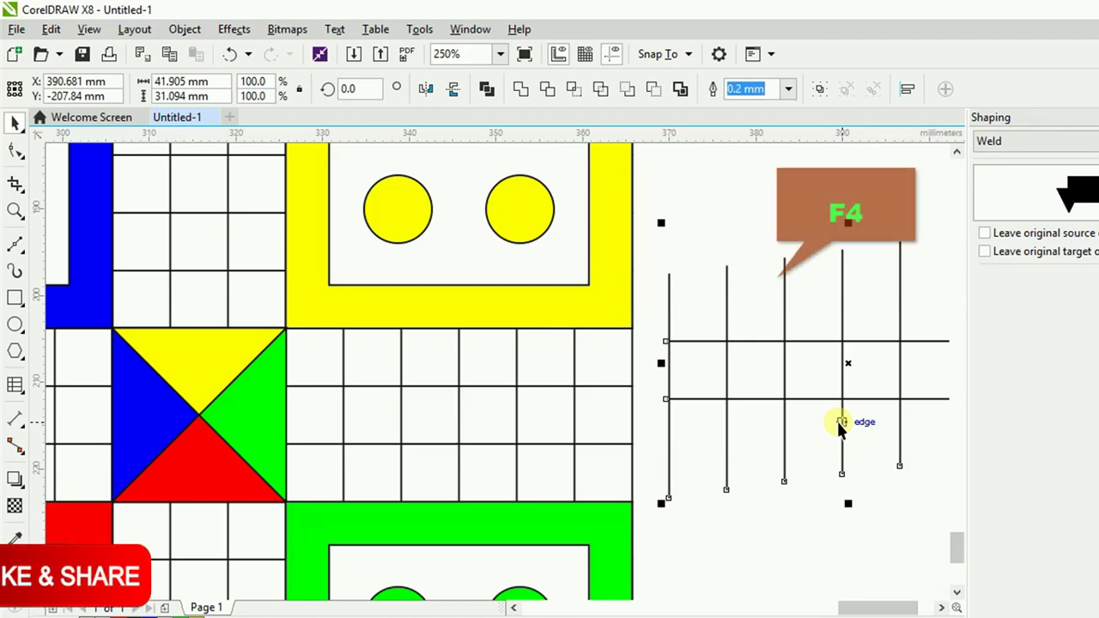
key("F4")
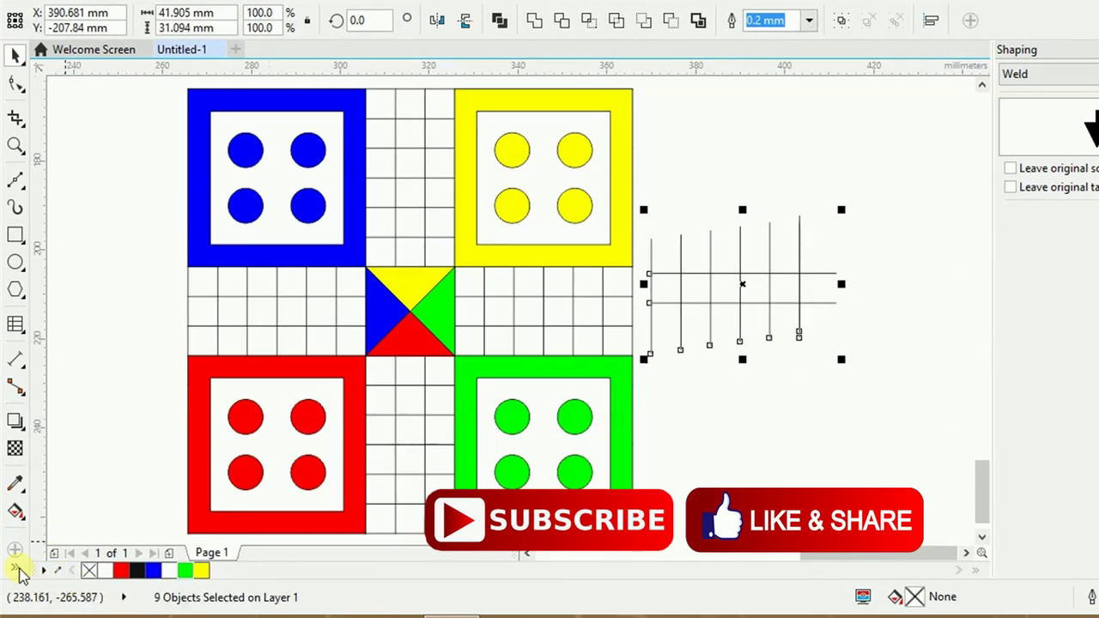
Step: Smart-fill the five cells between the two horizontal lines of the moved line grid with green
left_click(46, 558)
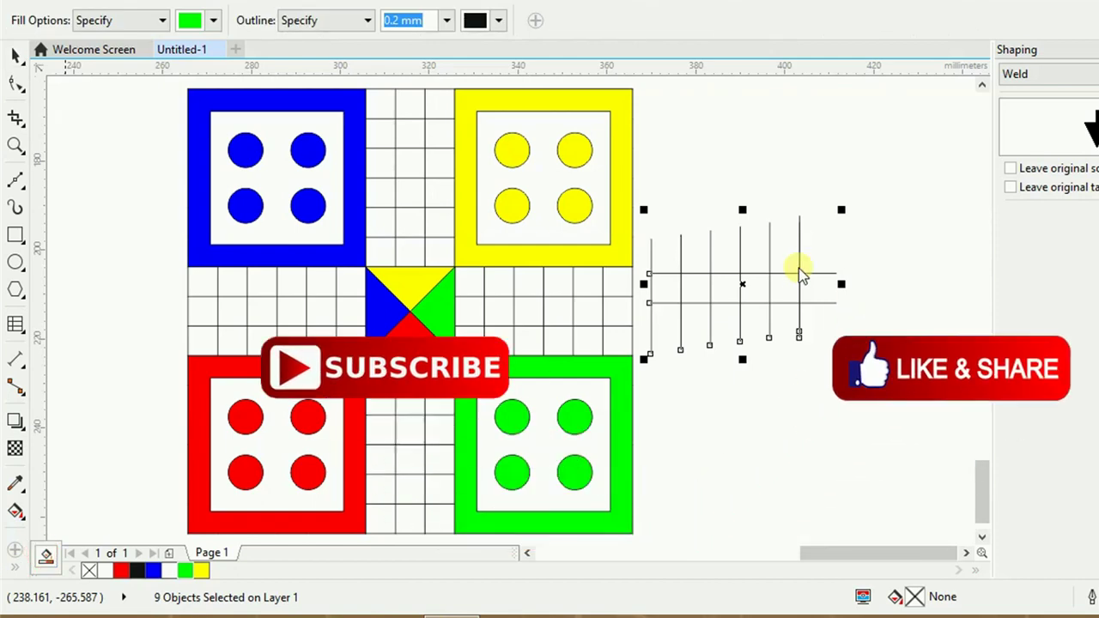
left_click(667, 290)
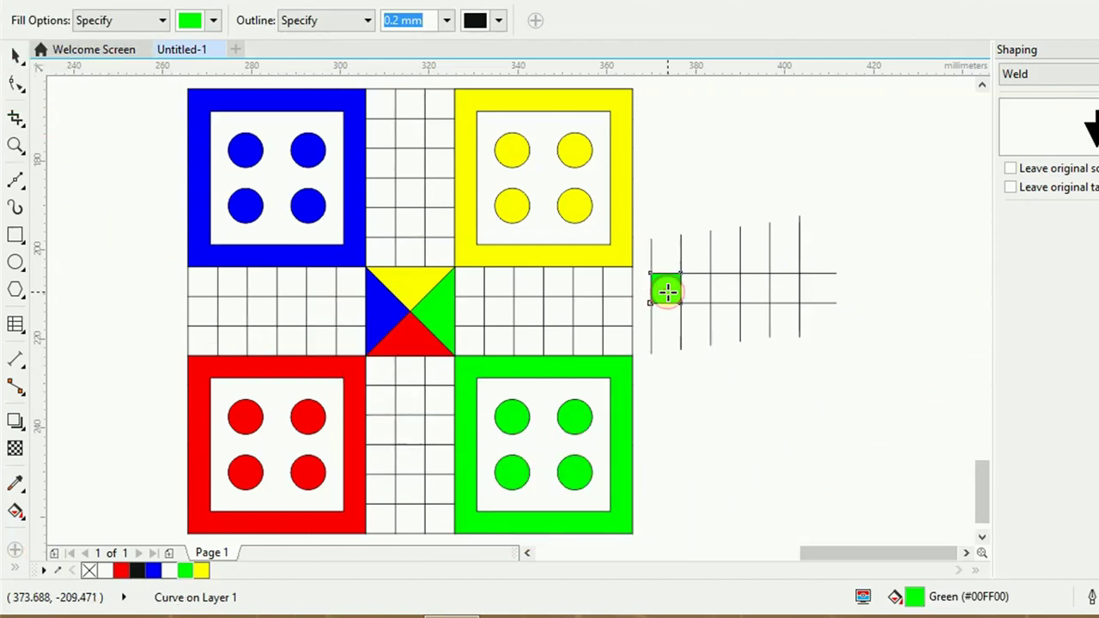
left_click(699, 292)
left_click(728, 294)
left_click(756, 292)
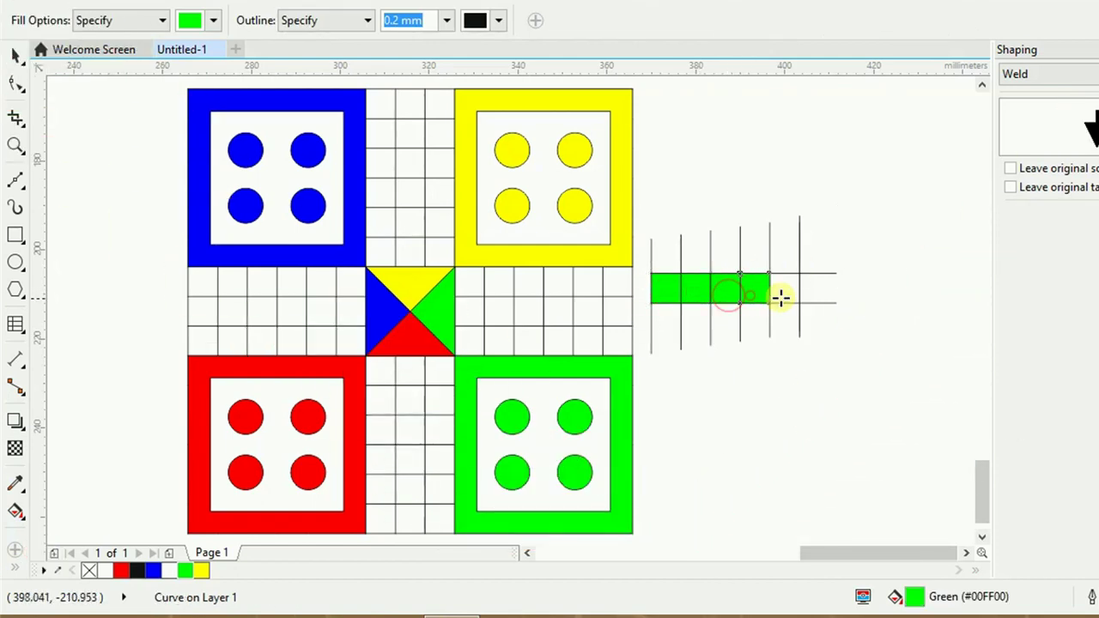
left_click(785, 294)
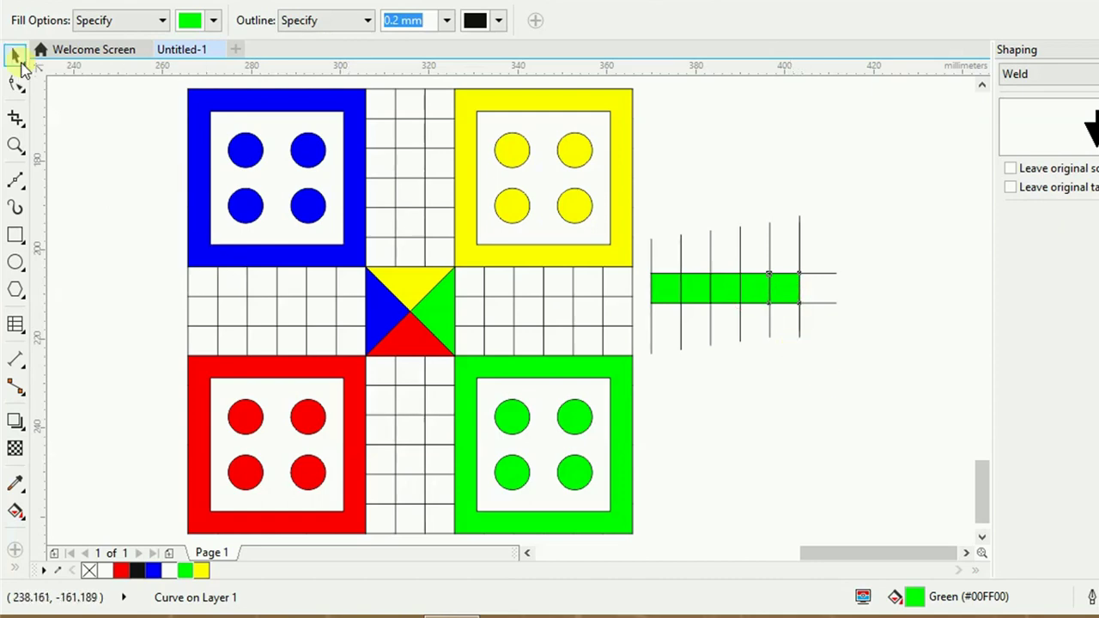
left_click(15, 55)
left_click(862, 417)
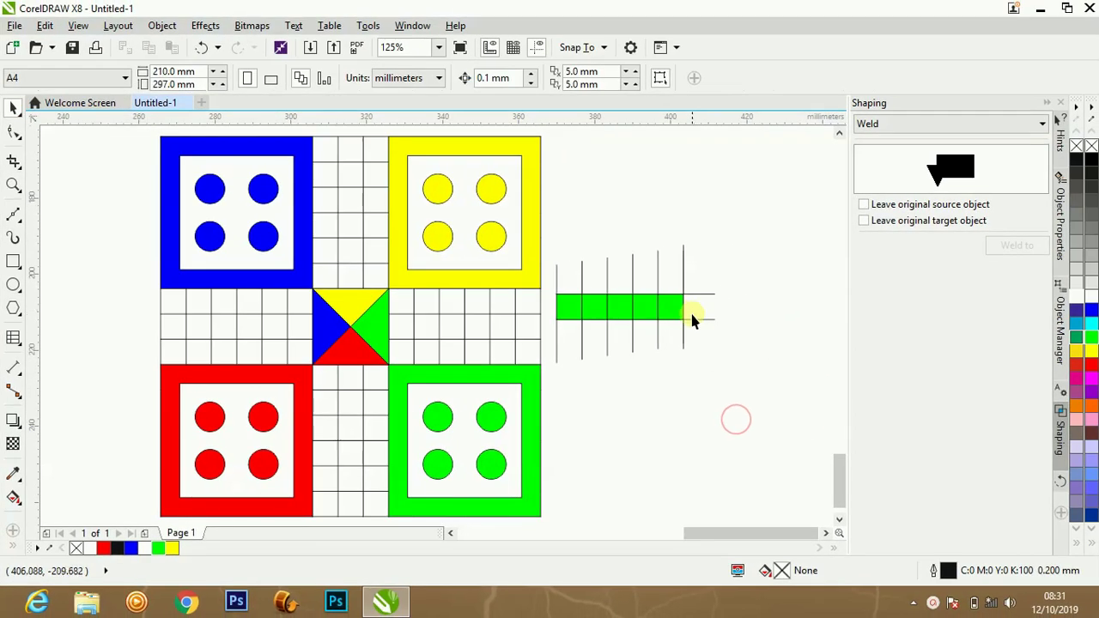
Step: Draw a circle about 3.8 mm wide between the horizontal lines just beyond the last green cell, centre it vertically and fill it green
left_click(13, 284)
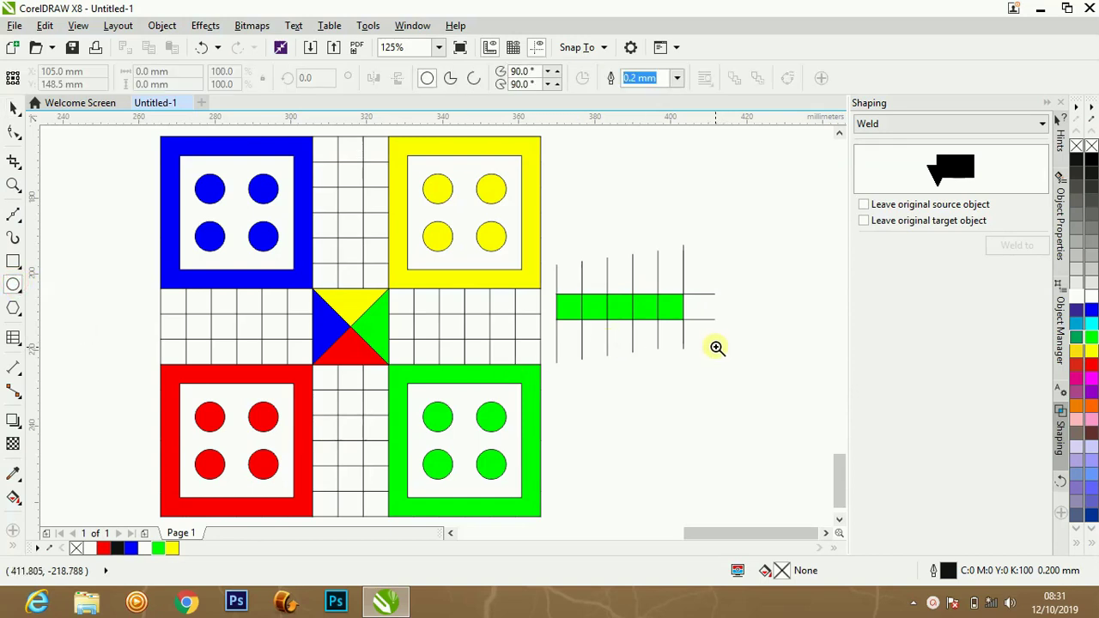
scroll(717, 344, "up", 3)
left_click_drag(502, 347, 556, 399)
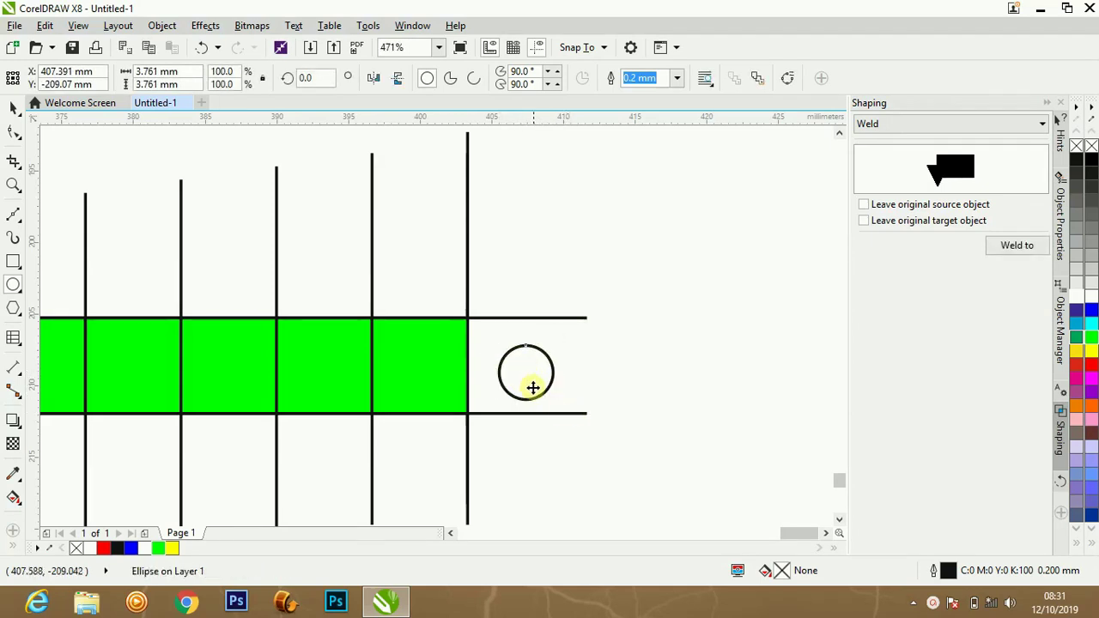
left_click_drag(524, 367, 530, 370)
left_click(713, 419)
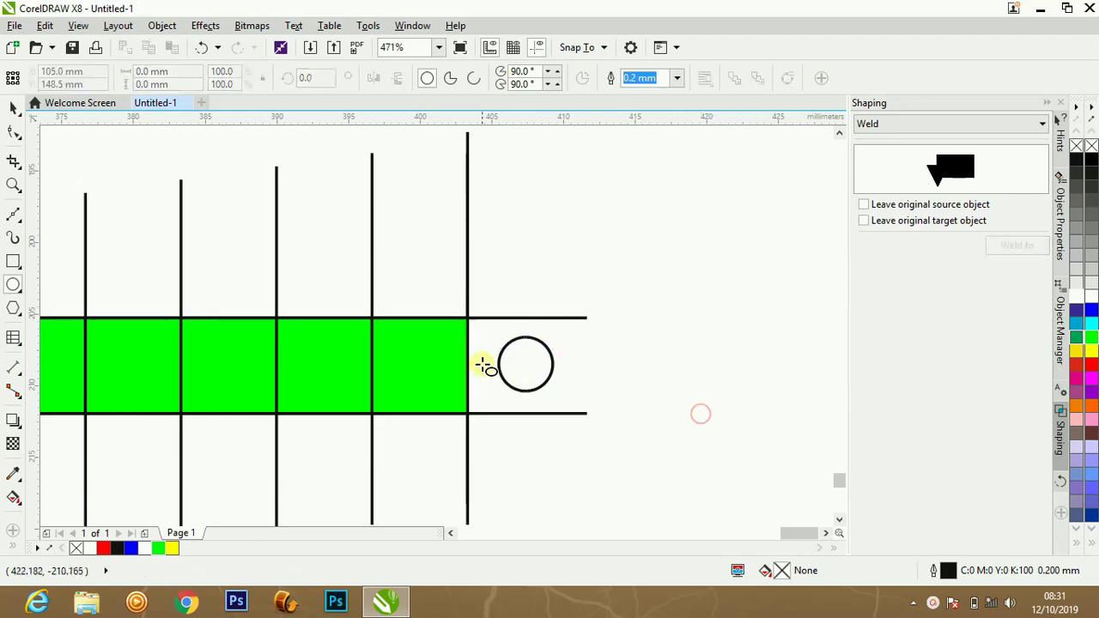
left_click(534, 365)
left_click(1091, 337)
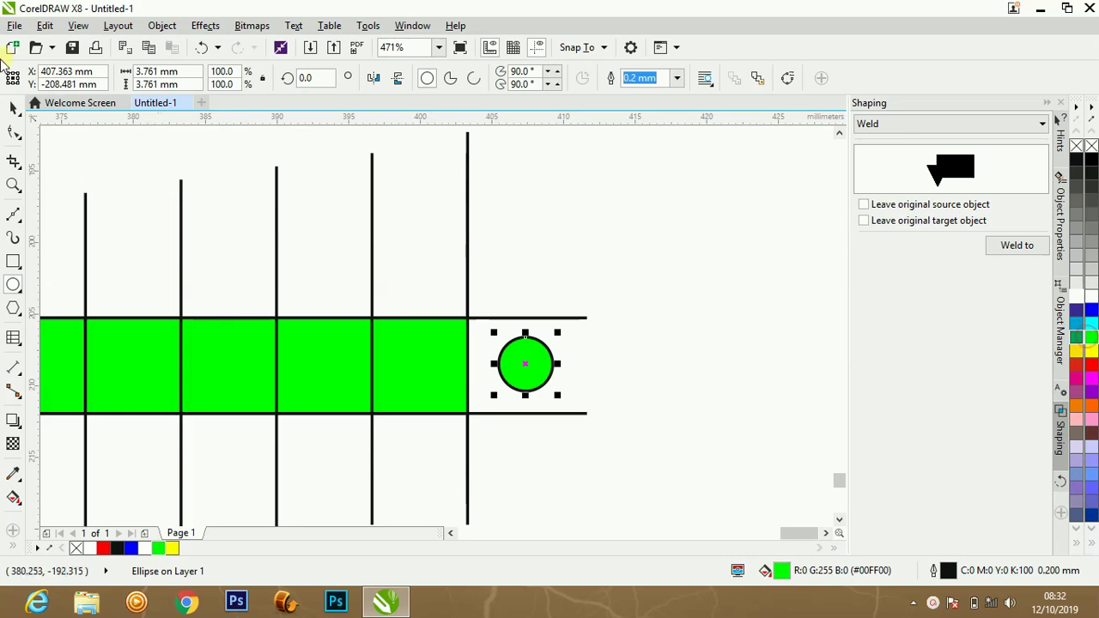
Step: Move three vertical grid lines off the green cells and delete them together
left_click(14, 109)
scroll(336, 219, "down", 2)
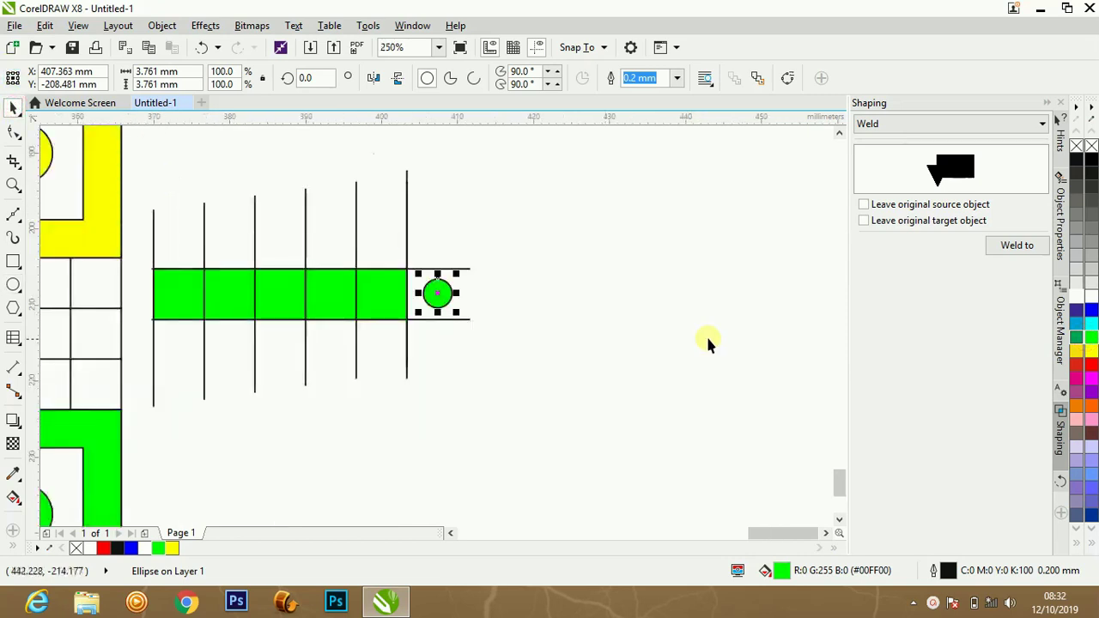
left_click(698, 350)
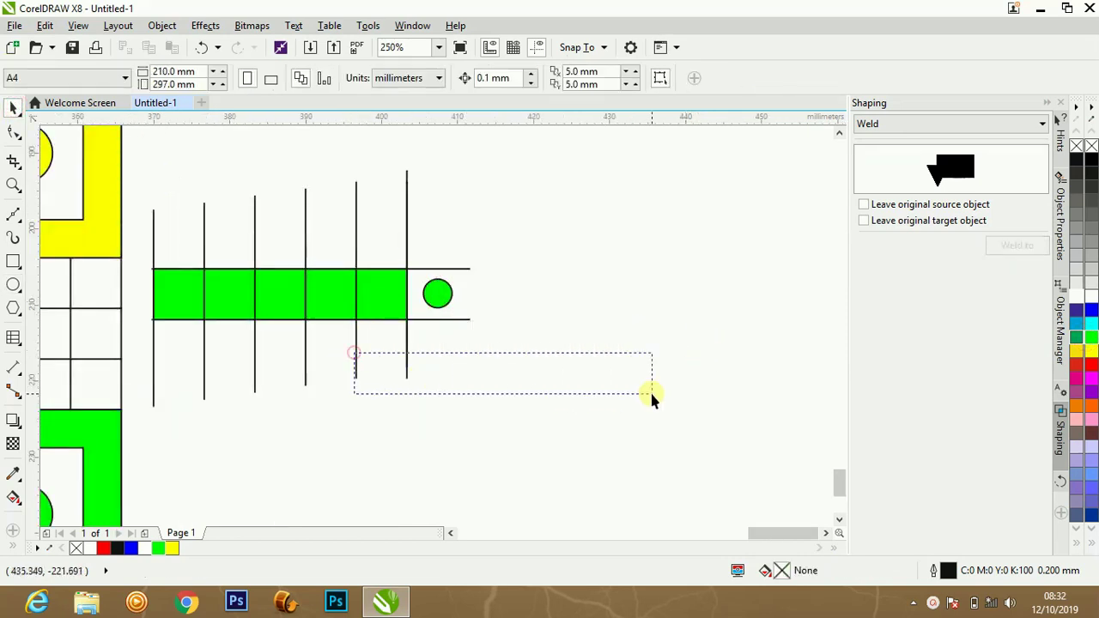
left_click_drag(359, 359, 531, 378)
left_click_drag(362, 359, 499, 365)
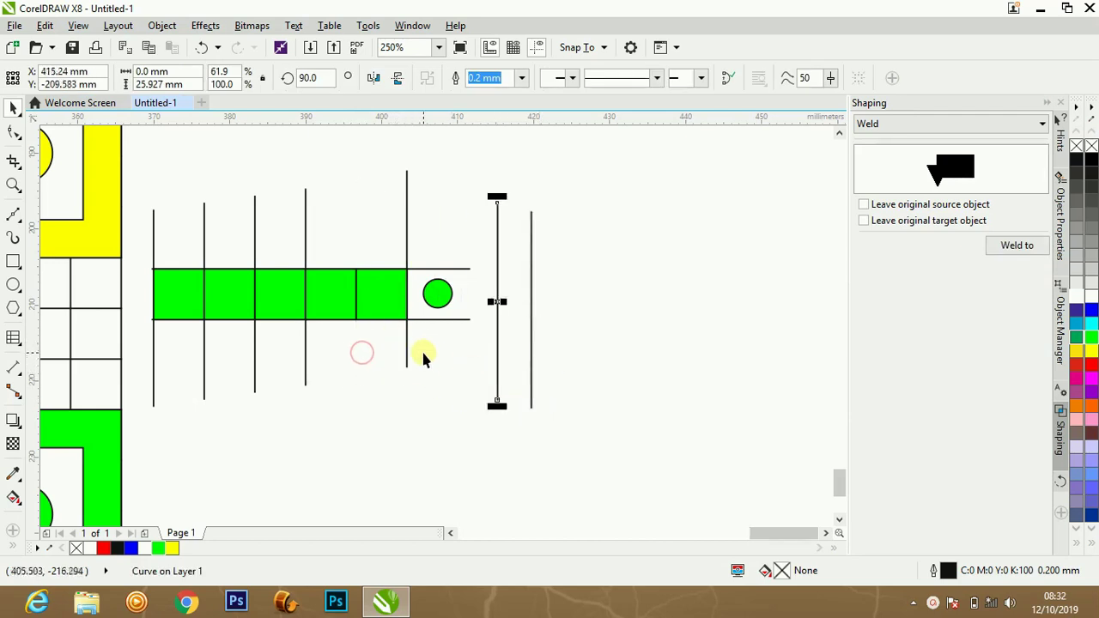
left_click_drag(406, 342, 537, 350)
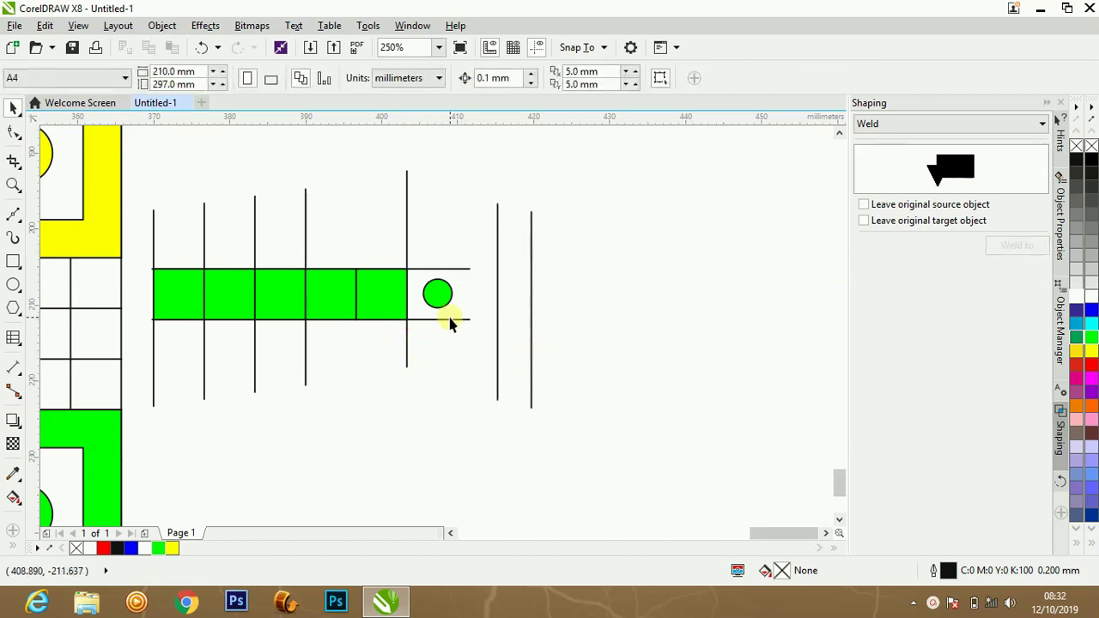
left_click_drag(305, 350, 440, 385)
left_click_drag(595, 464, 453, 200)
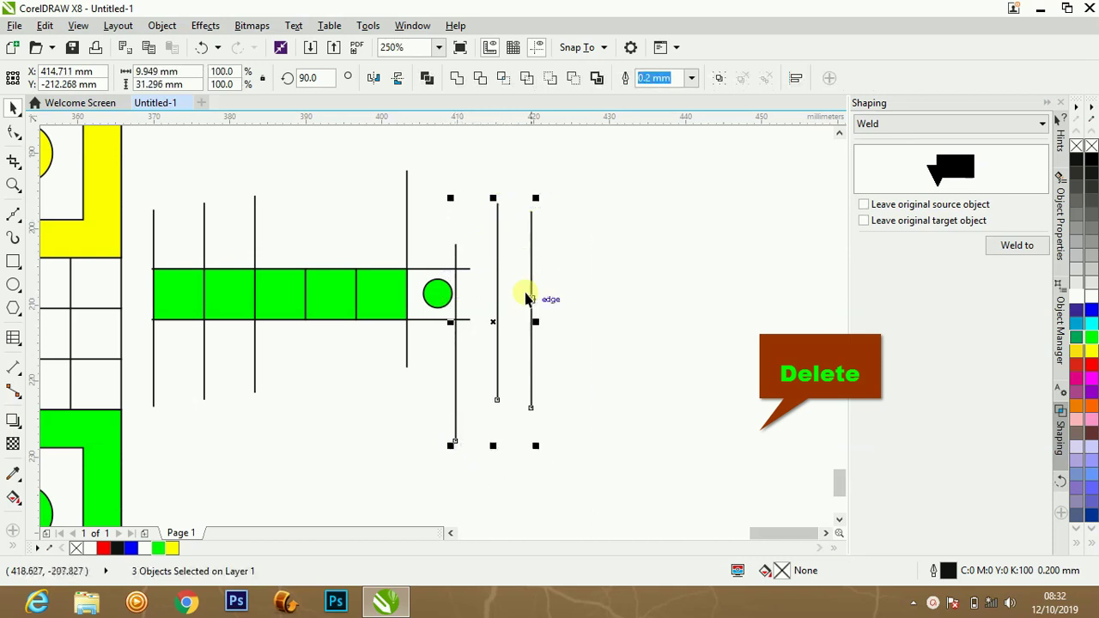
key("Delete")
Step: Delete the remaining vertical lines crossing the green cells and the two horizontal lines above and below them
left_click(407, 347)
key("Delete")
left_click(256, 350)
key("Delete")
left_click(203, 367)
key("Delete")
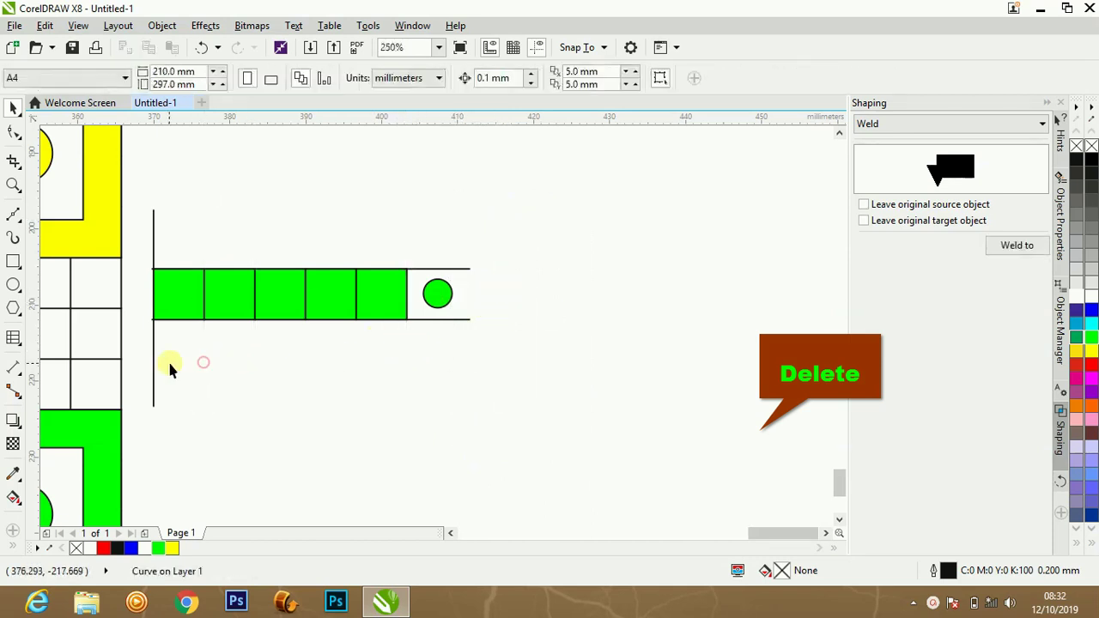
left_click(153, 361)
key("Delete")
left_click(447, 320)
key("Delete")
left_click(459, 269)
key("Delete")
Step: Group the five green cells with the green circle and move the group into the middle row of the board's right arm
left_click_drag(548, 372, 131, 216)
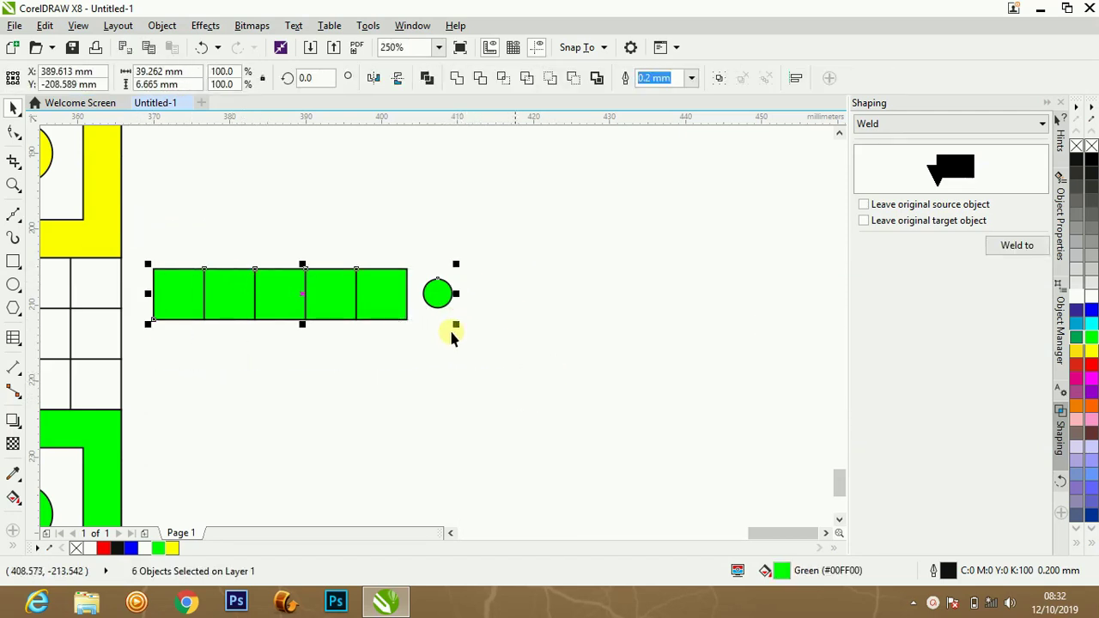
left_click(719, 78)
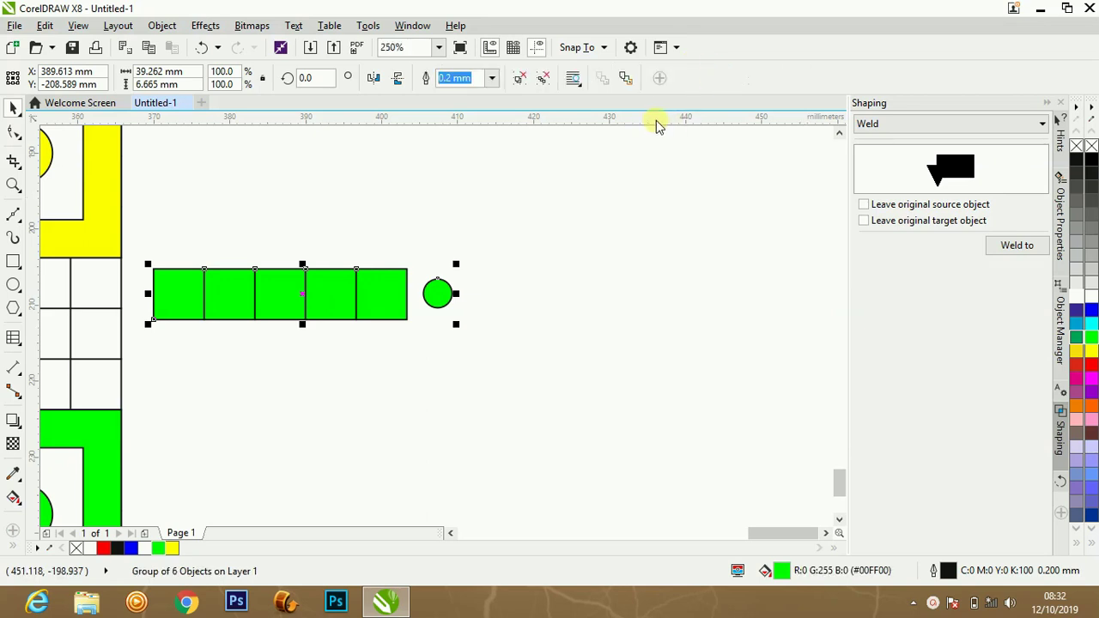
key("F3")
left_click_drag(370, 311, 203, 330)
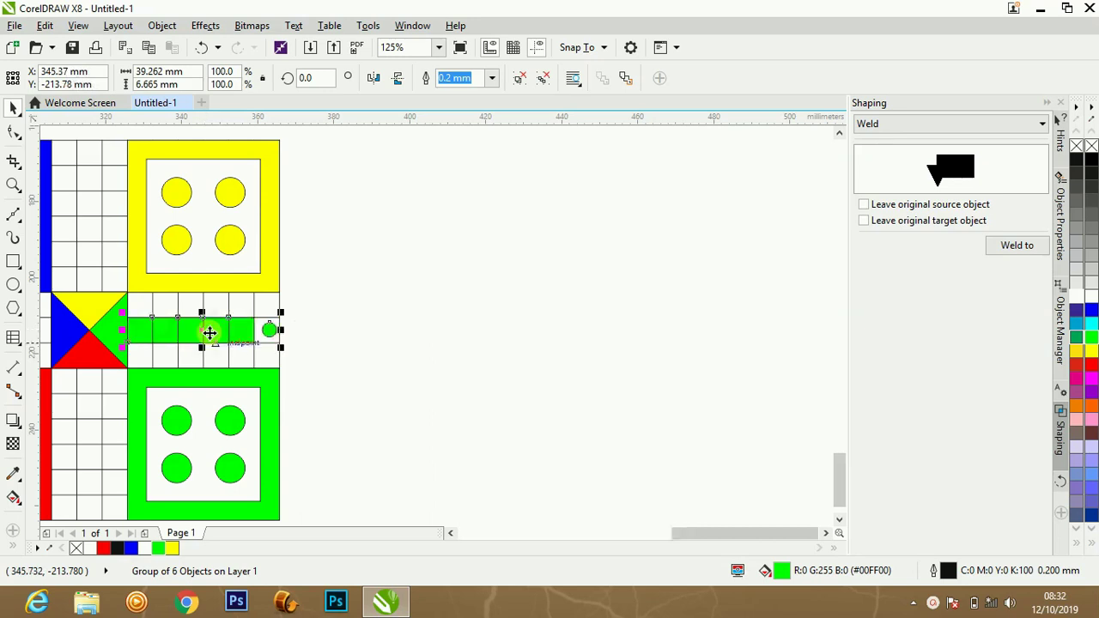
left_click(425, 358)
key("F2")
left_click(366, 367)
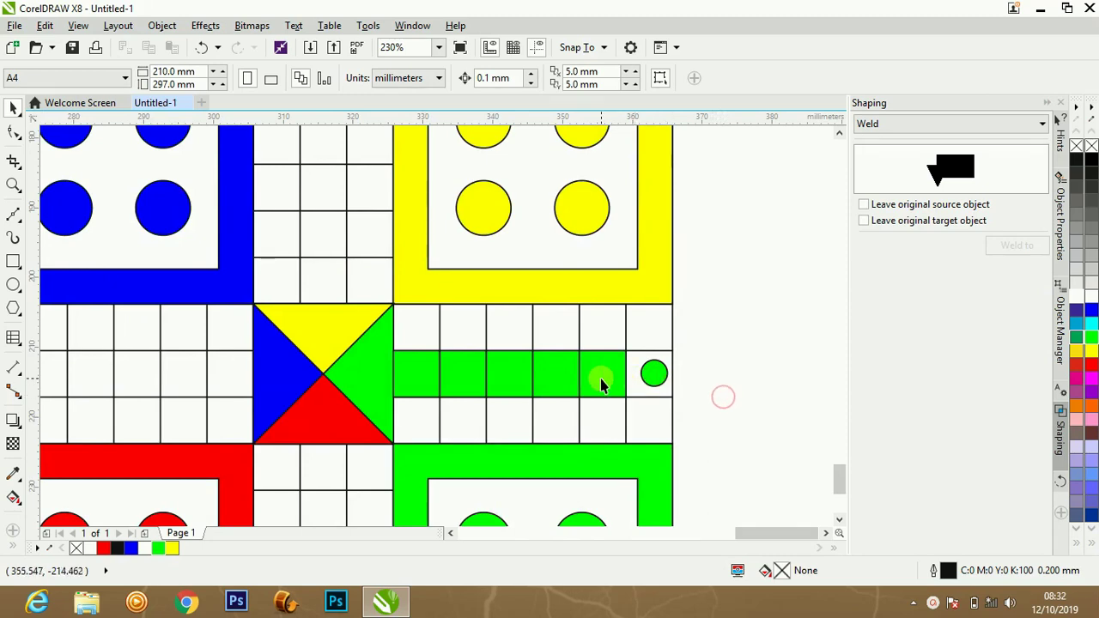
Step: Select only the circle within the green path group and nudge it 0.6 mm left to centre it in the outermost cell
left_click(603, 378)
left_click(740, 393)
left_click(655, 381)
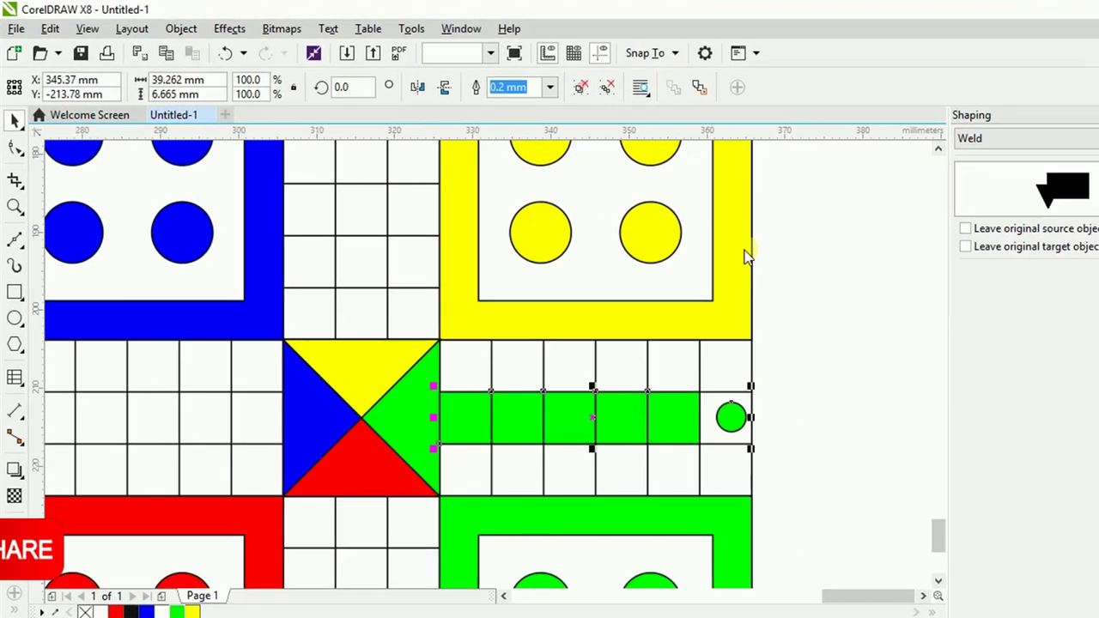
left_click(918, 399)
left_click(731, 417, "ctrl")
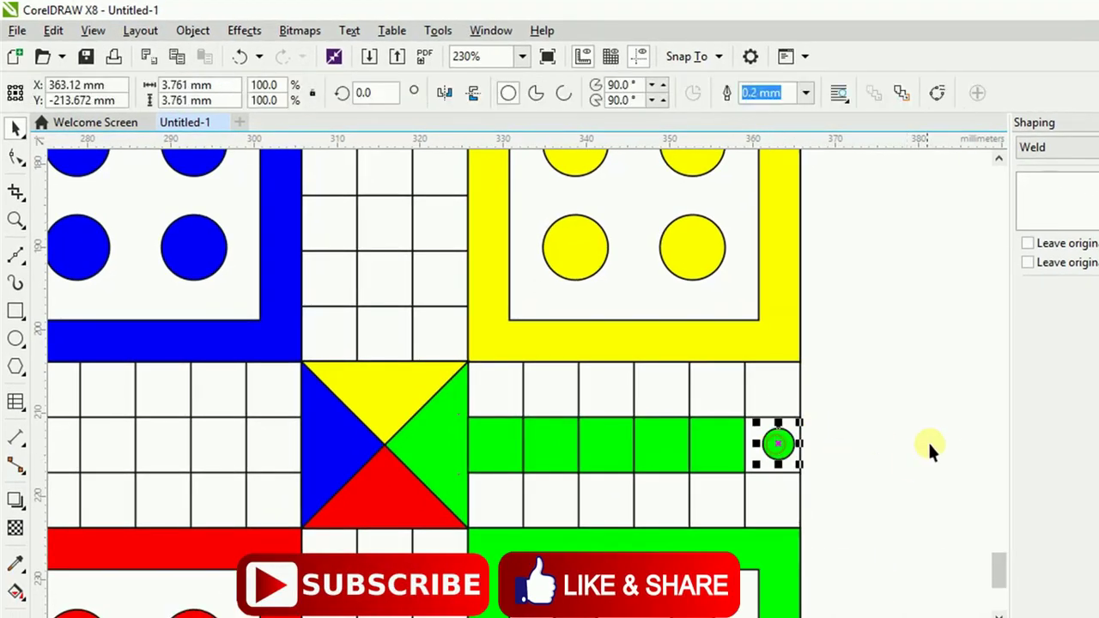
key("Left")
key("Left")
key("Left")
key("Left")
key("Left")
key("Left")
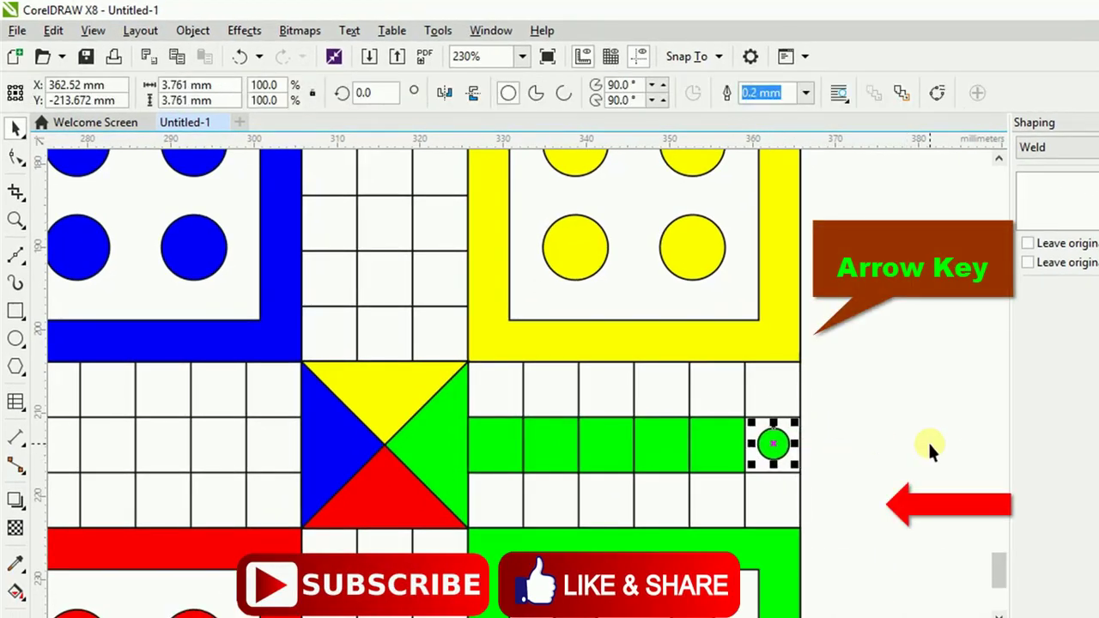
left_click(929, 441)
Step: Select the green path's cells and circle and join them into a single curve object
left_click_drag(896, 503, 455, 394)
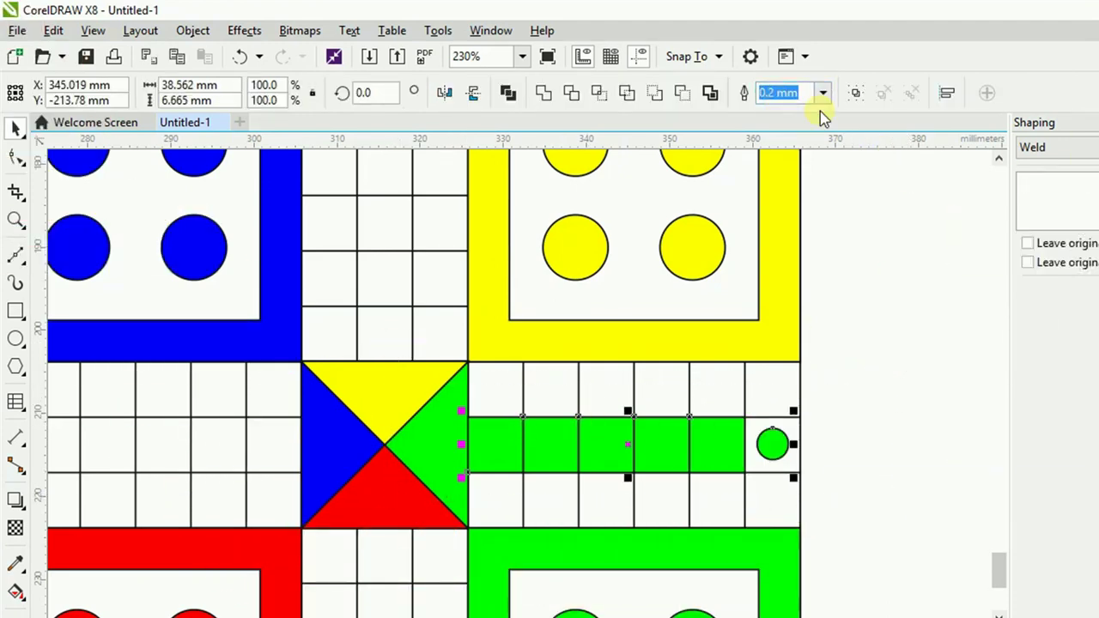
left_click(855, 92)
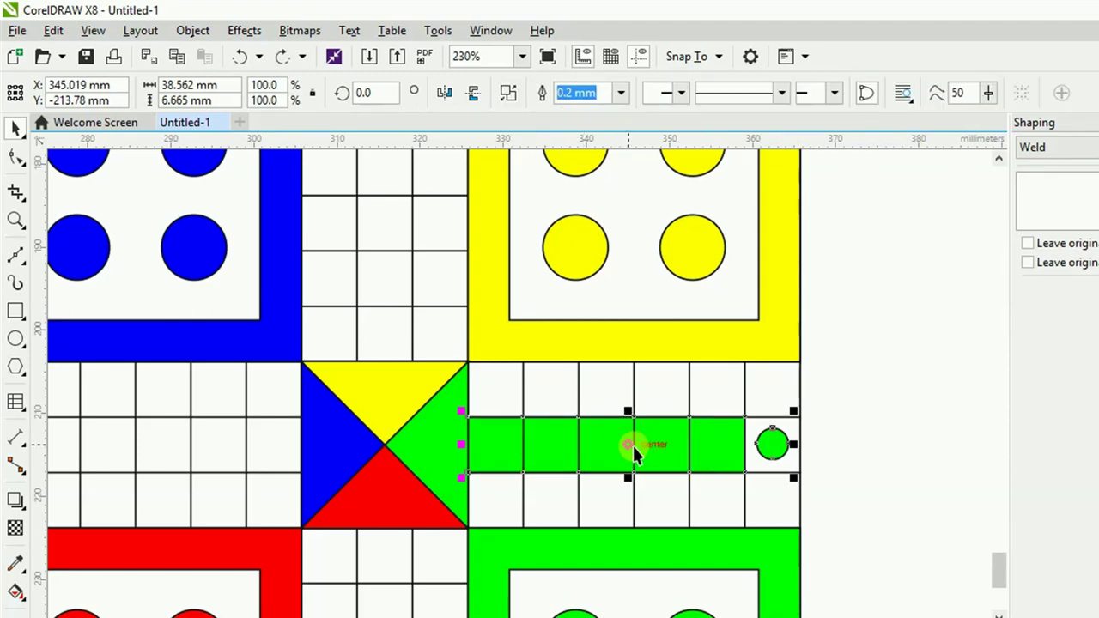
key("F4")
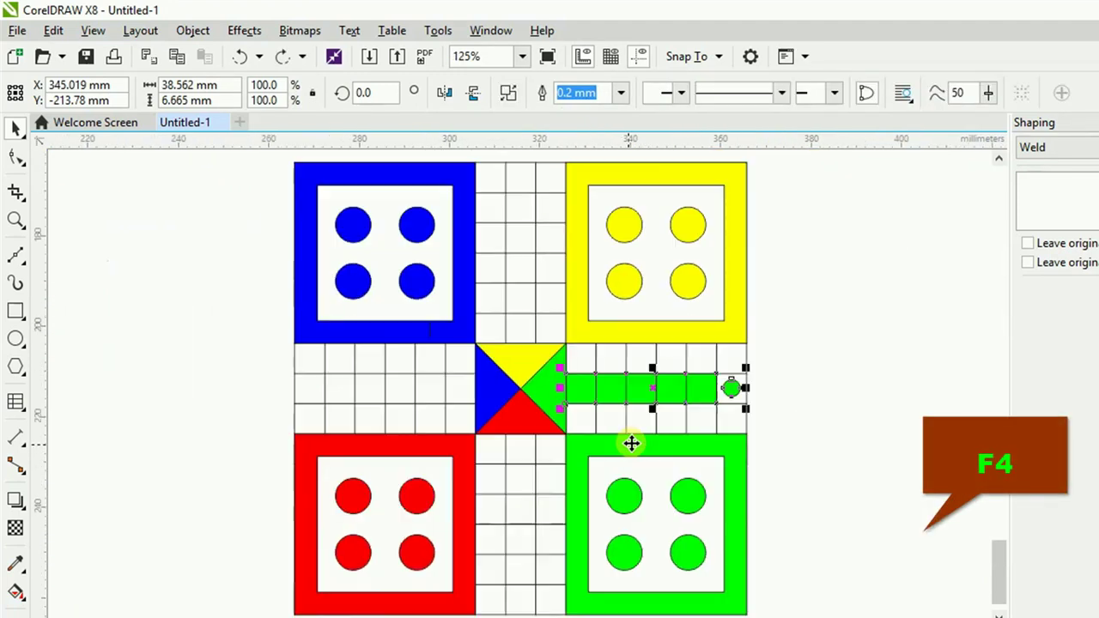
Step: Place a copy of the green path in the middle row of the board's left arm and mirror it horizontally
left_click_drag(652, 387, 381, 393)
right_click(379, 390)
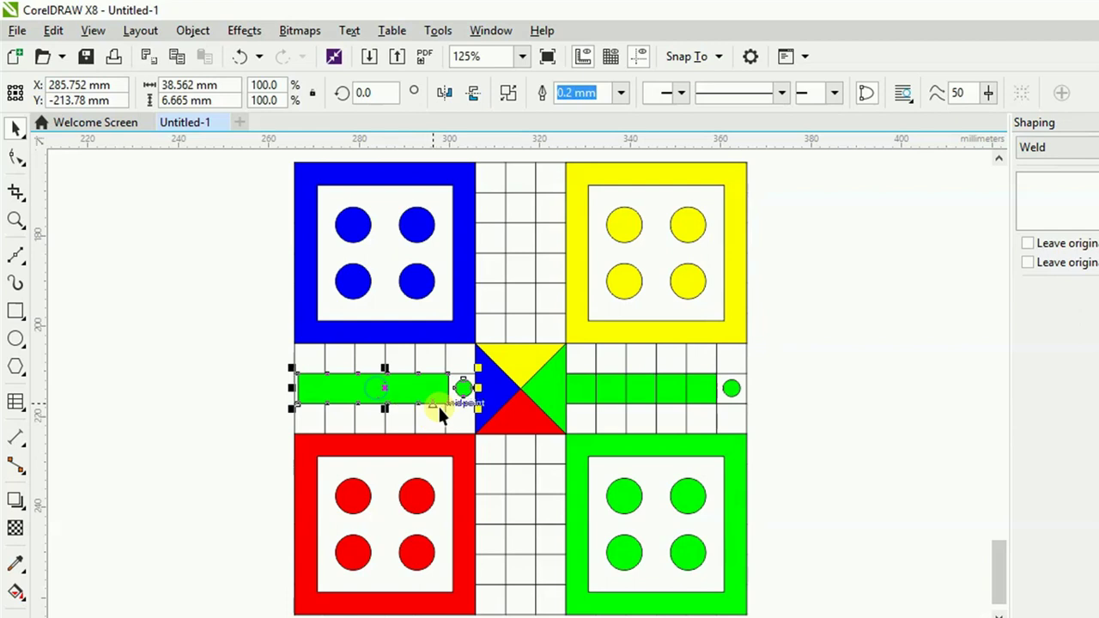
left_click(445, 94)
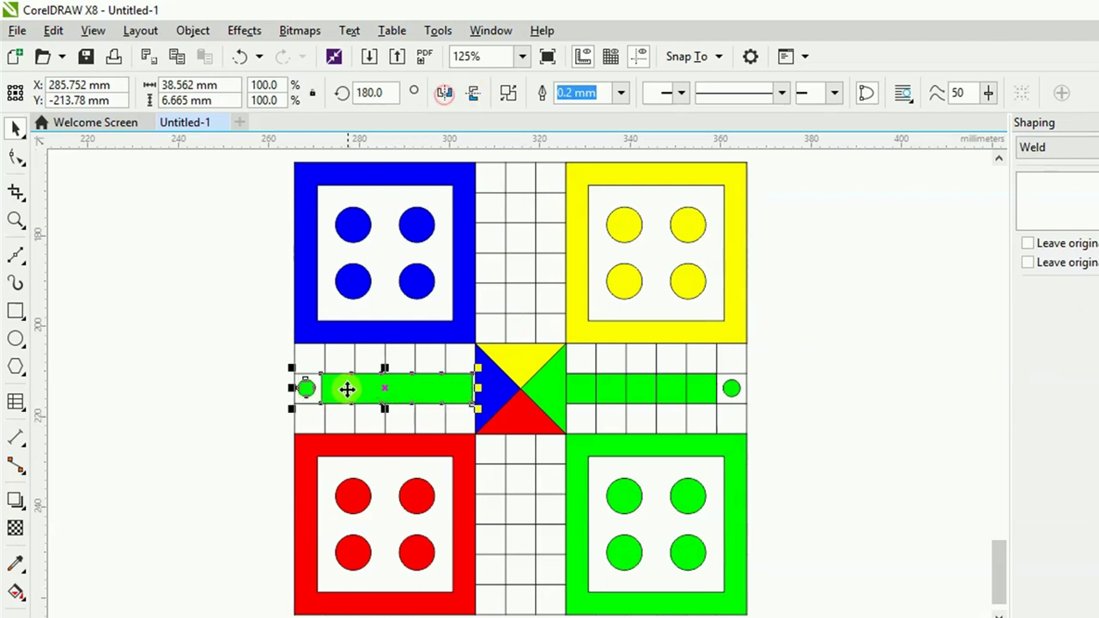
Step: Nudge the left arm's path 0.6 mm right against the centre square and fill it with blue
key("F2")
left_click_drag(249, 351, 505, 426)
key("ctrl+Right")
key("ctrl+Right")
key("ctrl+Right")
key("ctrl+Right")
key("ctrl+Right")
key("ctrl+Right")
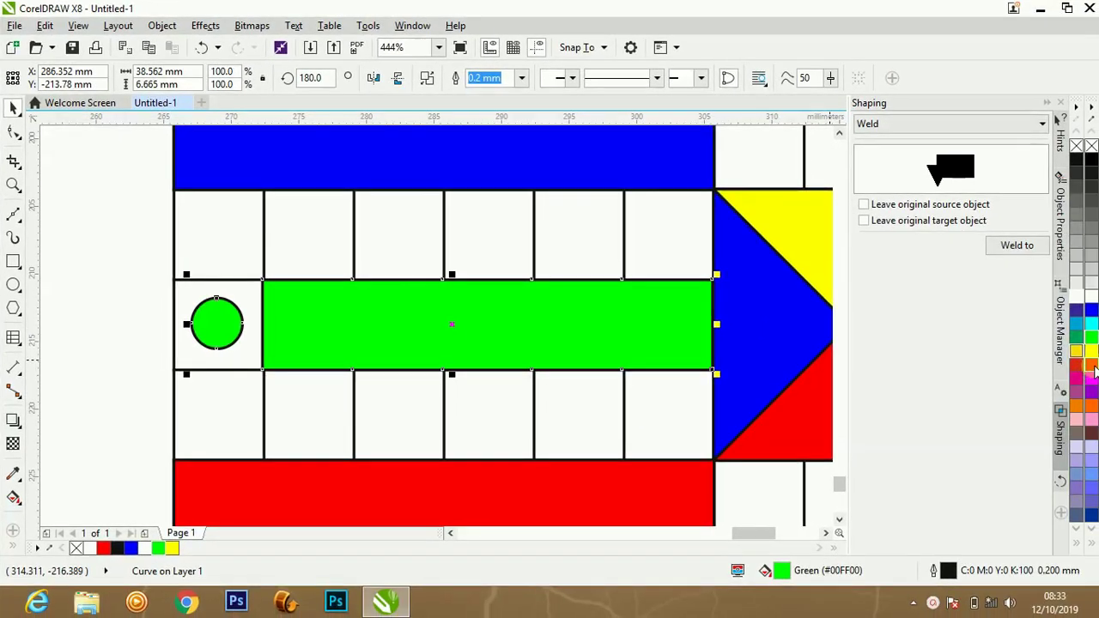
left_click(1088, 314)
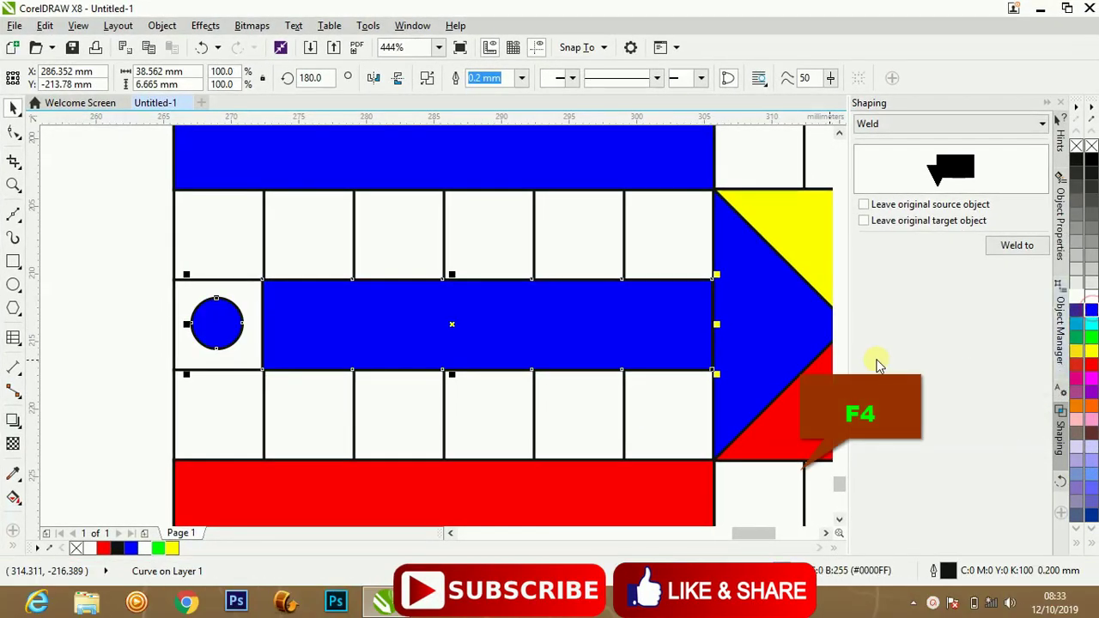
key("F4")
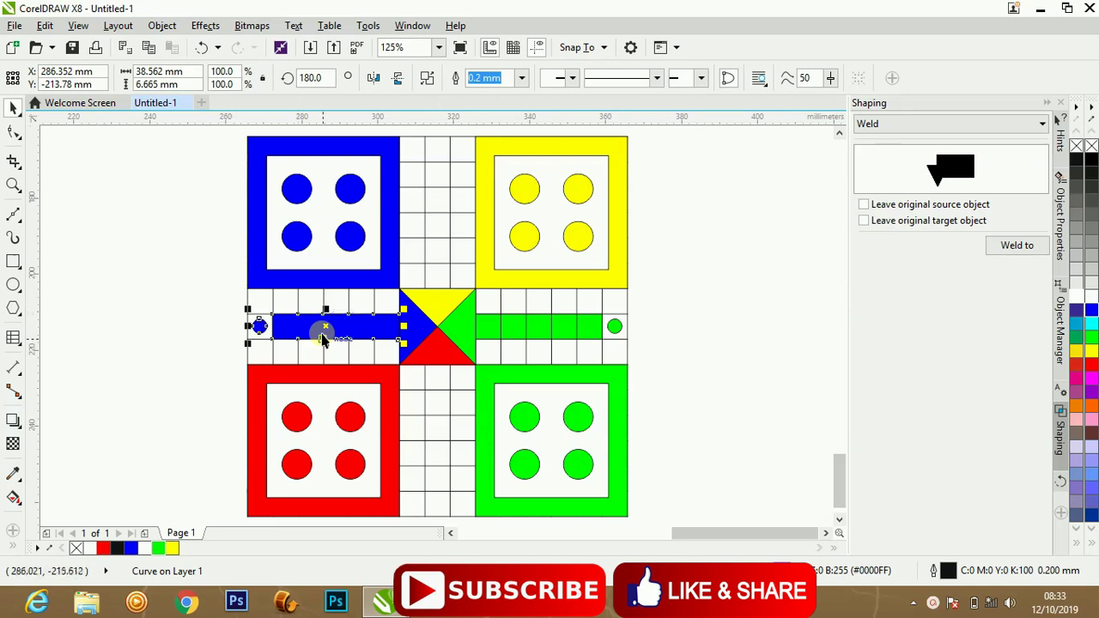
Step: Copy the blue path into the bottom arm, rotated to 90 degrees and flipped so its circle sits in the outer end cell
left_click_drag(327, 325, 443, 466)
right_click(442, 467)
left_click(373, 78)
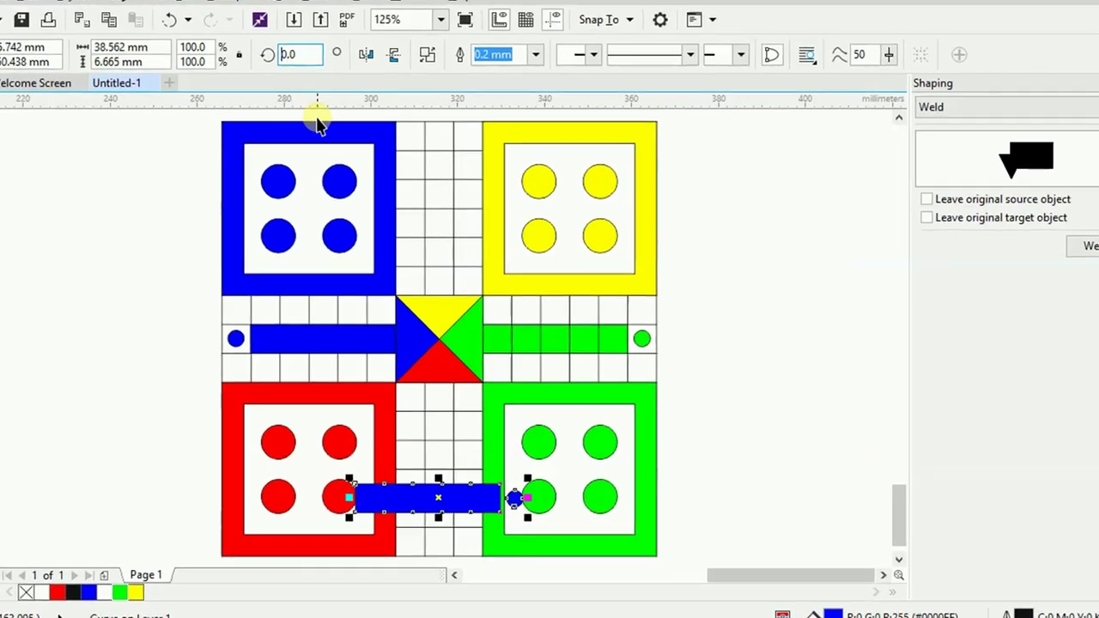
key("Return")
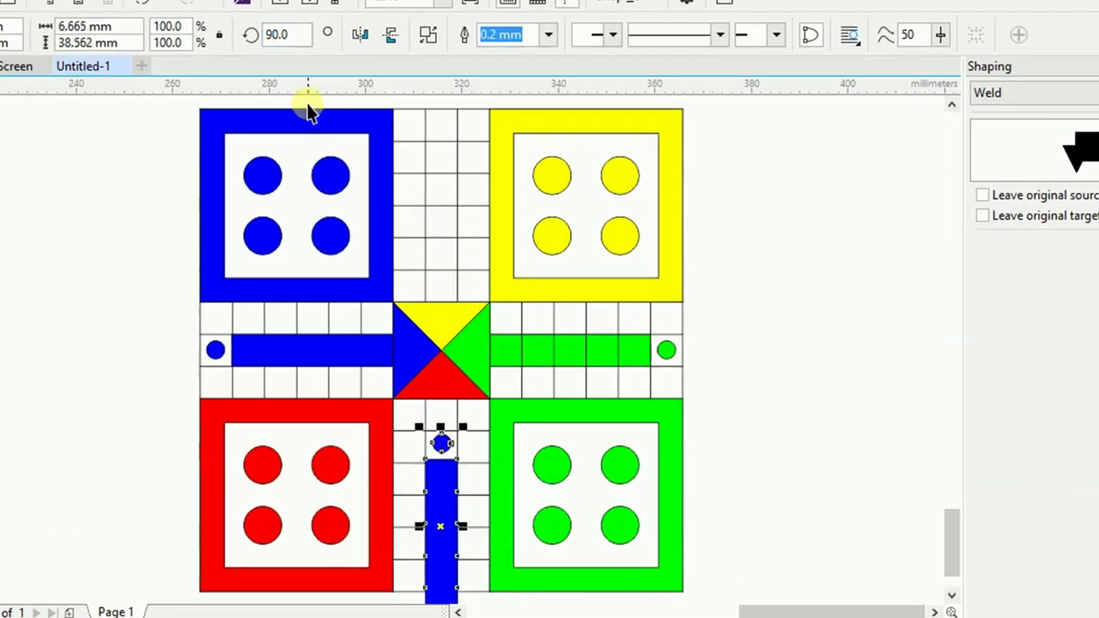
left_click(391, 36)
left_click_drag(442, 524, 440, 496)
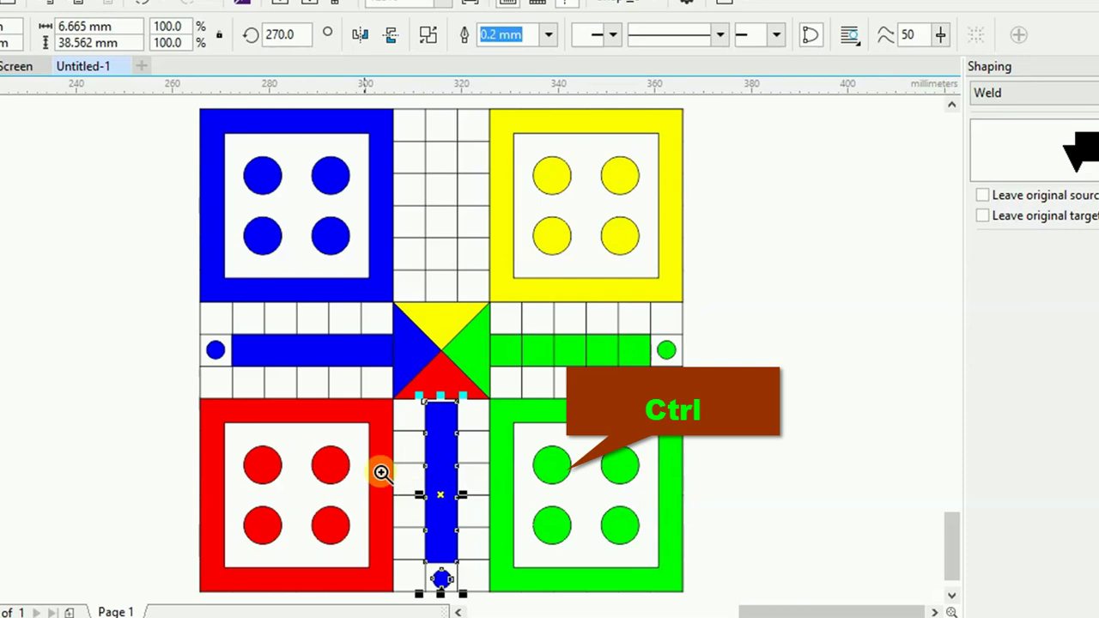
Step: Align the copied path with the bottom arm's middle column below the red centre triangle and fill it with red
scroll(497, 448, "up", 4)
mouse_move(320, 335)
left_mouse_down()
mouse_move(317, 349)
mouse_move(317, 334)
left_mouse_up()
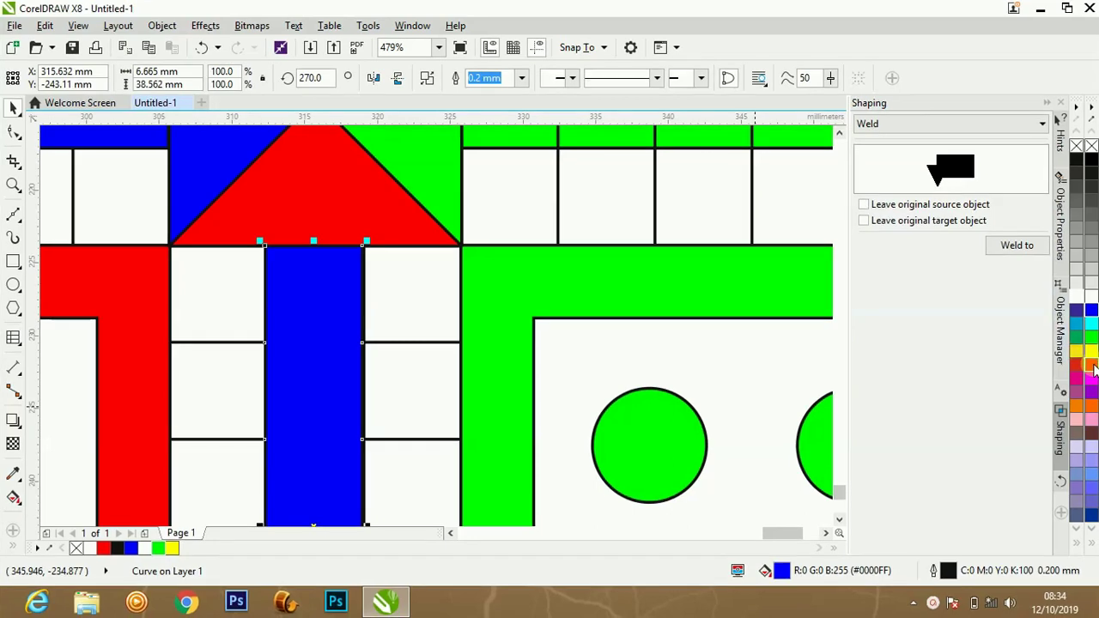
left_click(1092, 365)
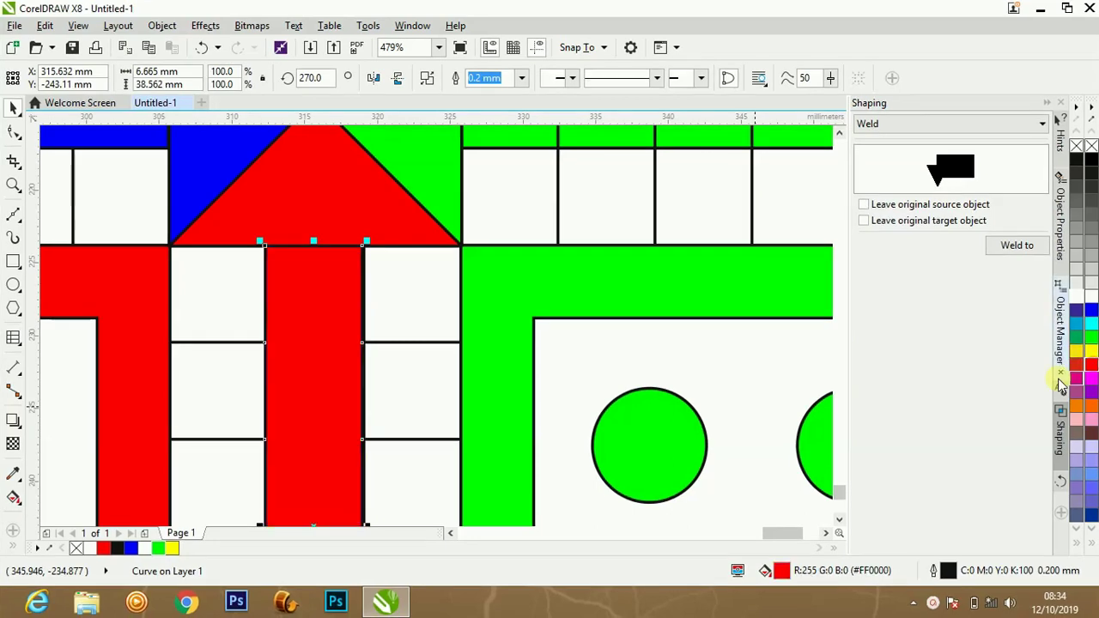
scroll(507, 388, "down", 4)
Step: Place a copy of the red path in the middle column of the board's top arm and fill it with yellow
left_click_drag(442, 418, 439, 207)
right_click(439, 207)
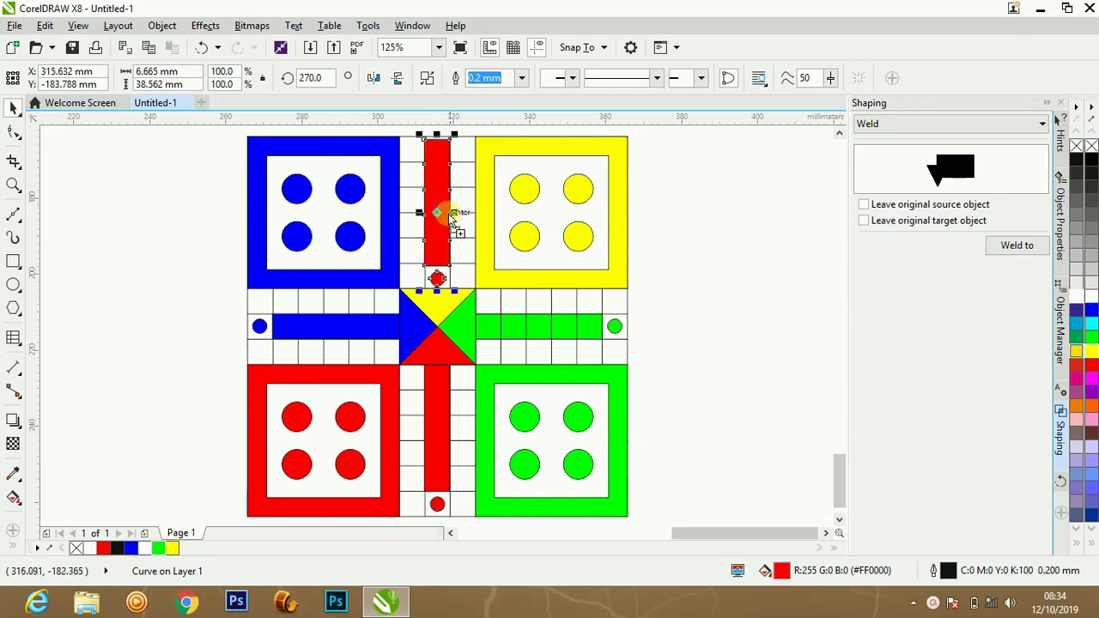
left_click(1089, 354)
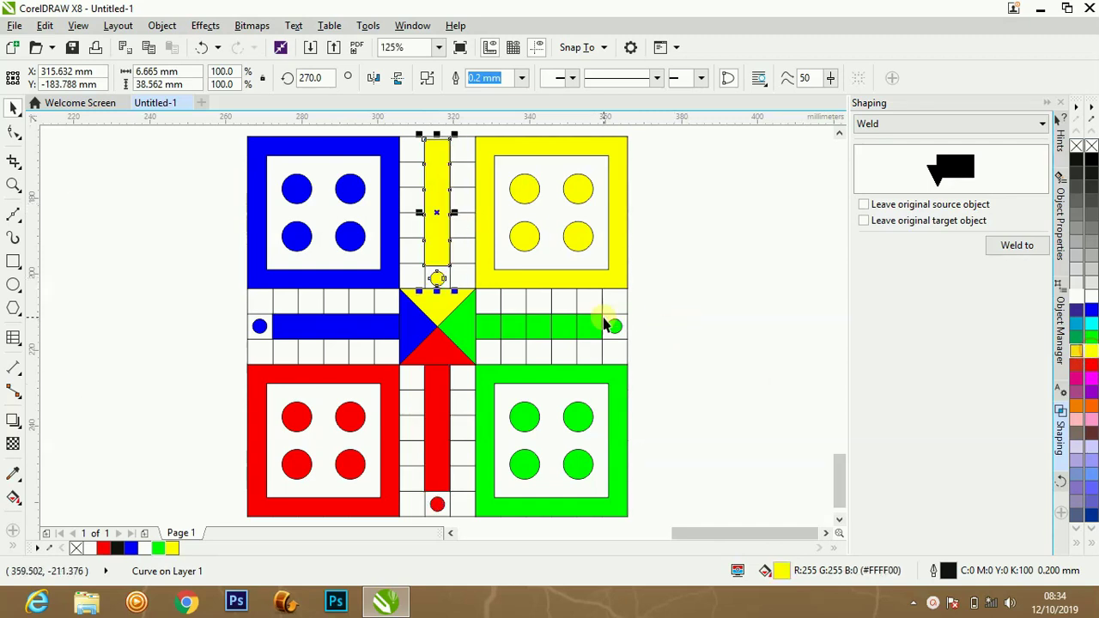
Step: Move the yellow path up to the top arm's outer edge and mirror it vertically so its circle faces outward
key("F2")
left_click_drag(654, 295, 336, 110)
left_click_drag(323, 382, 323, 369)
key("F2")
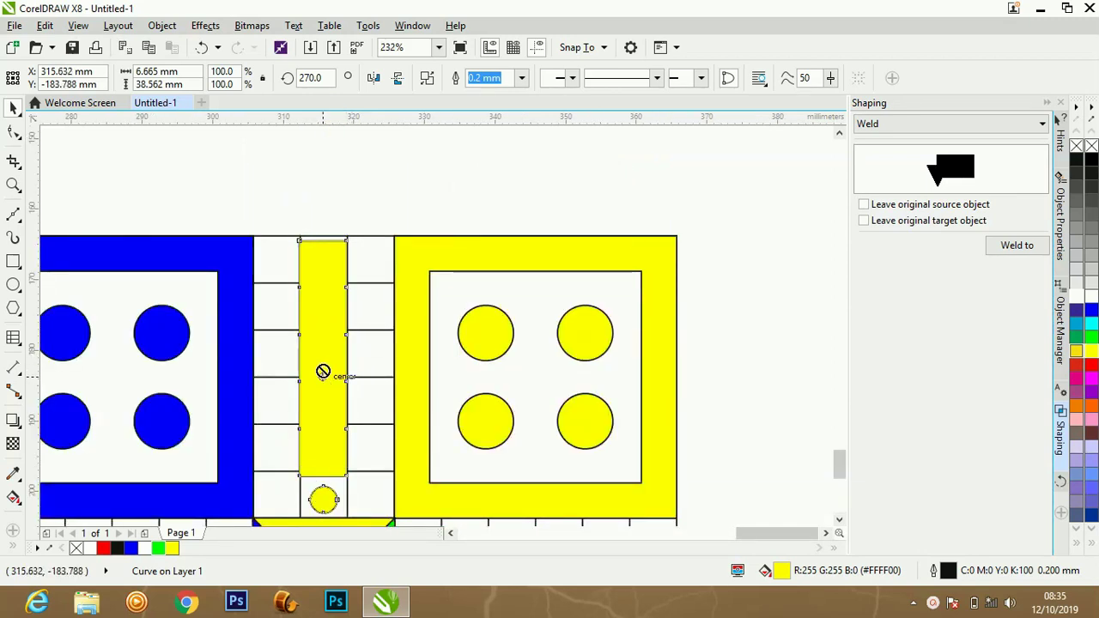
left_click_drag(408, 344, 433, 317)
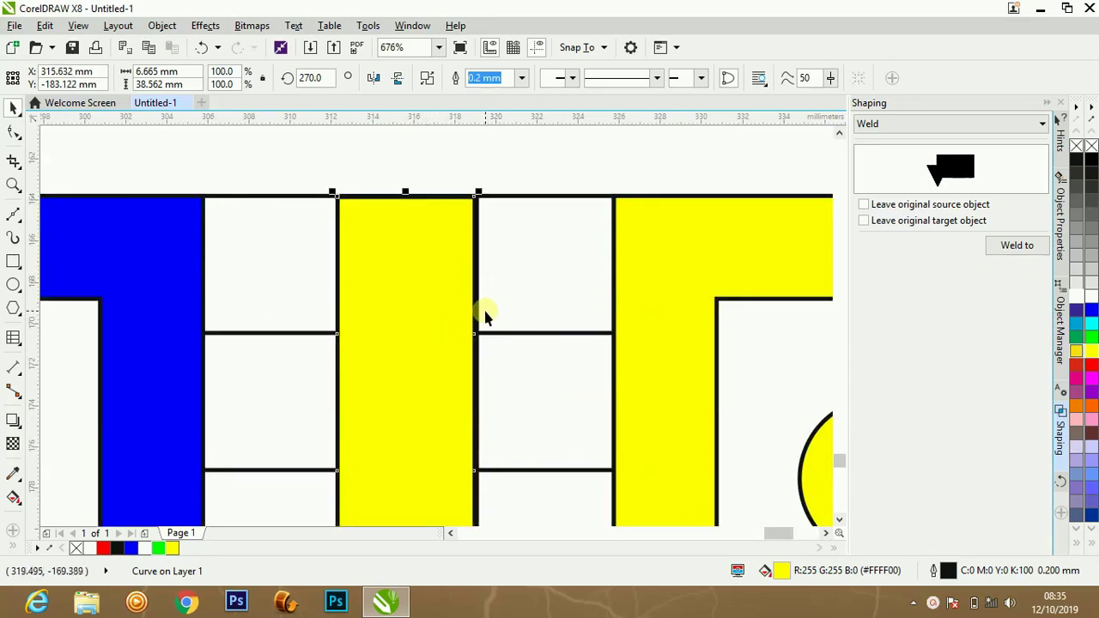
scroll(485, 317, "down", 3)
left_click(397, 77)
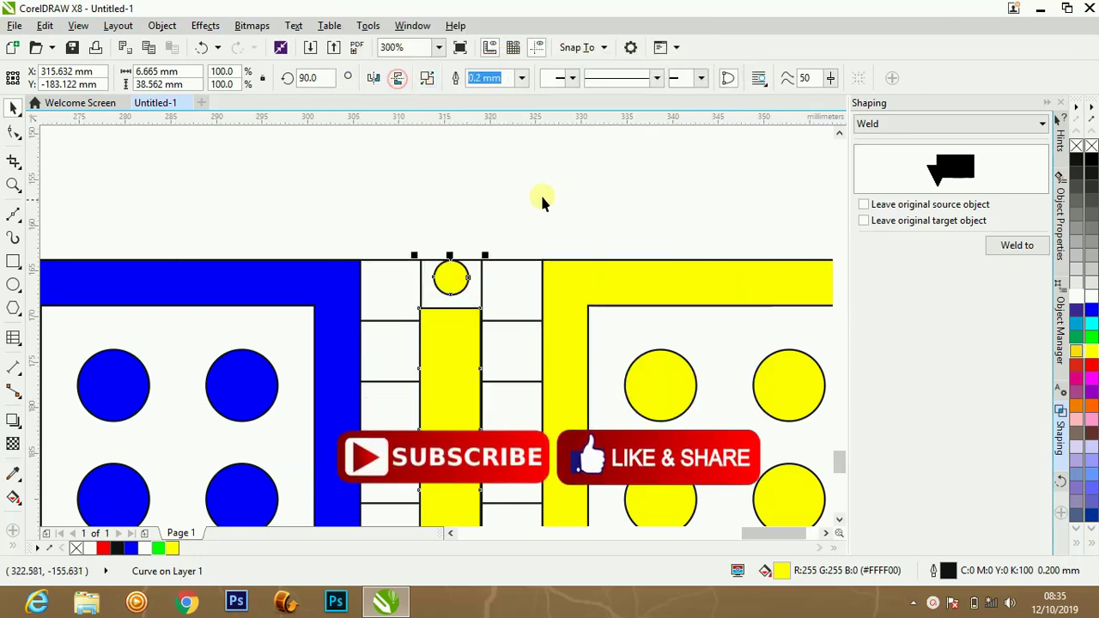
Step: Move the yellow path down against the yellow centre triangle, aligned with the top arm's middle column
scroll(549, 207, "down", 3)
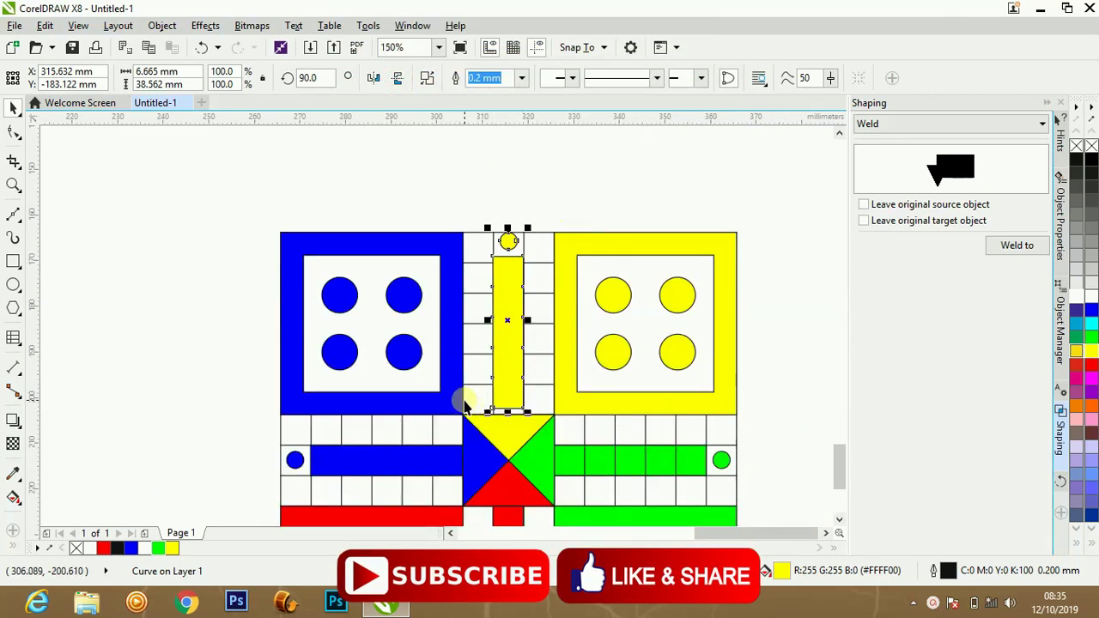
scroll(504, 372, "up", 8)
left_click_drag(396, 282, 400, 317)
key("F4")
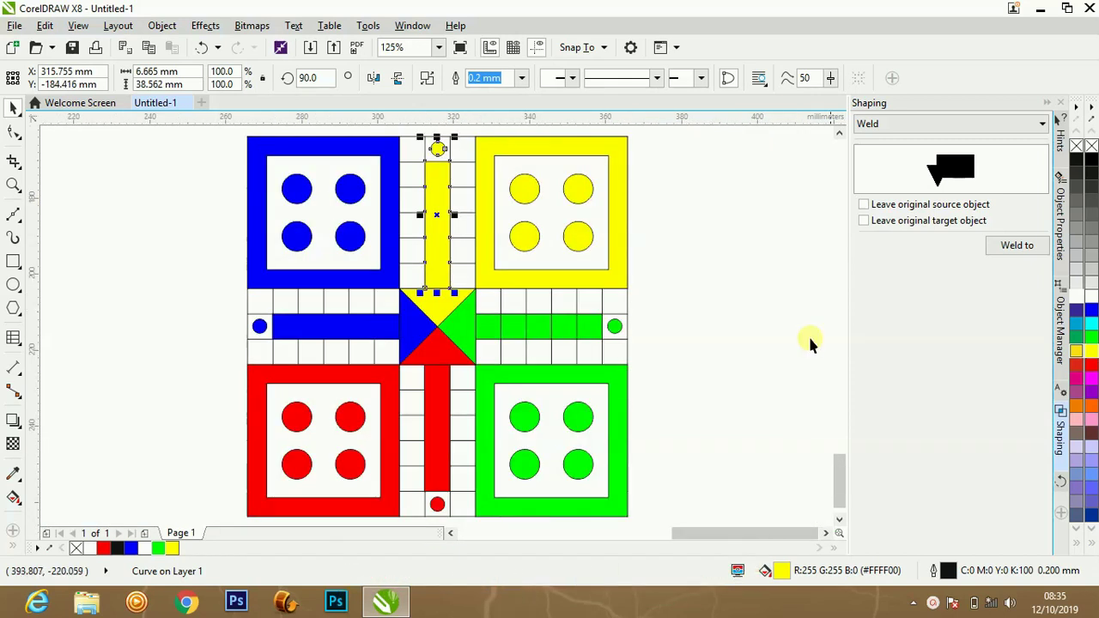
left_click(771, 333)
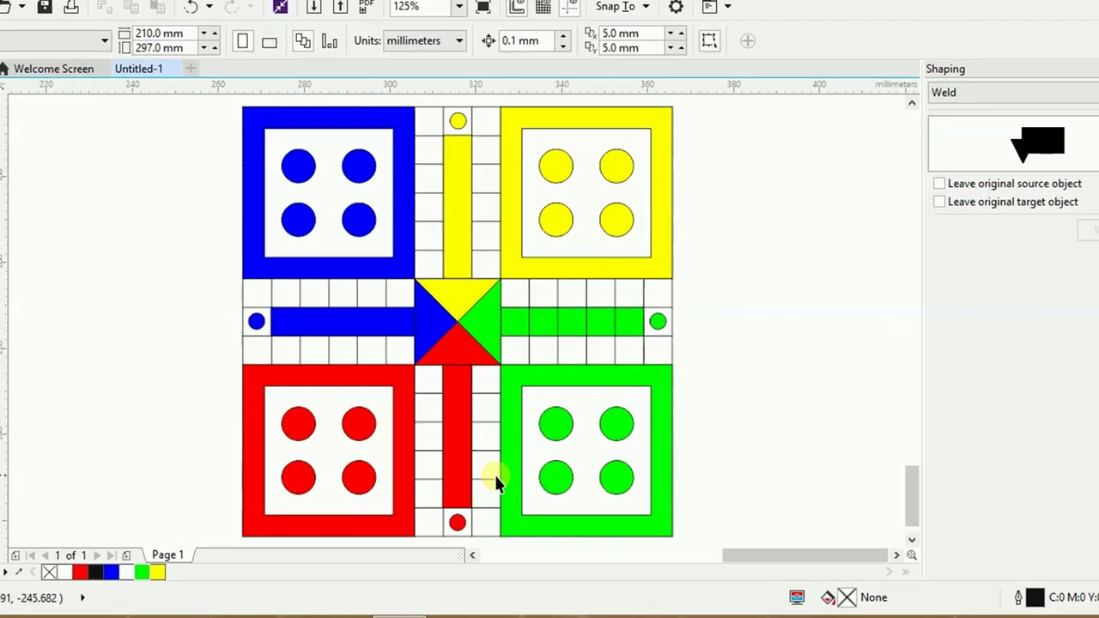
Step: Send the red path in the bottom arm to the back, behind the grid lines
left_click(441, 463)
key("shift+Page_Down")
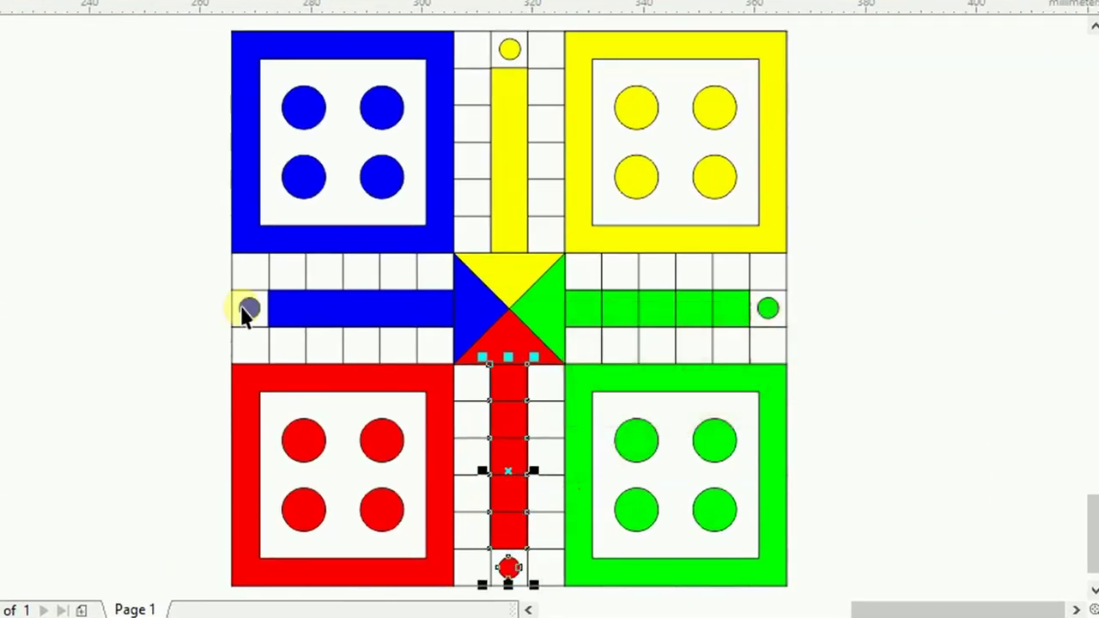
Step: Send the blue path in the left arm and the yellow path in the top arm to the back, behind the grid lines
left_click(325, 314)
key("shift+Page_Down")
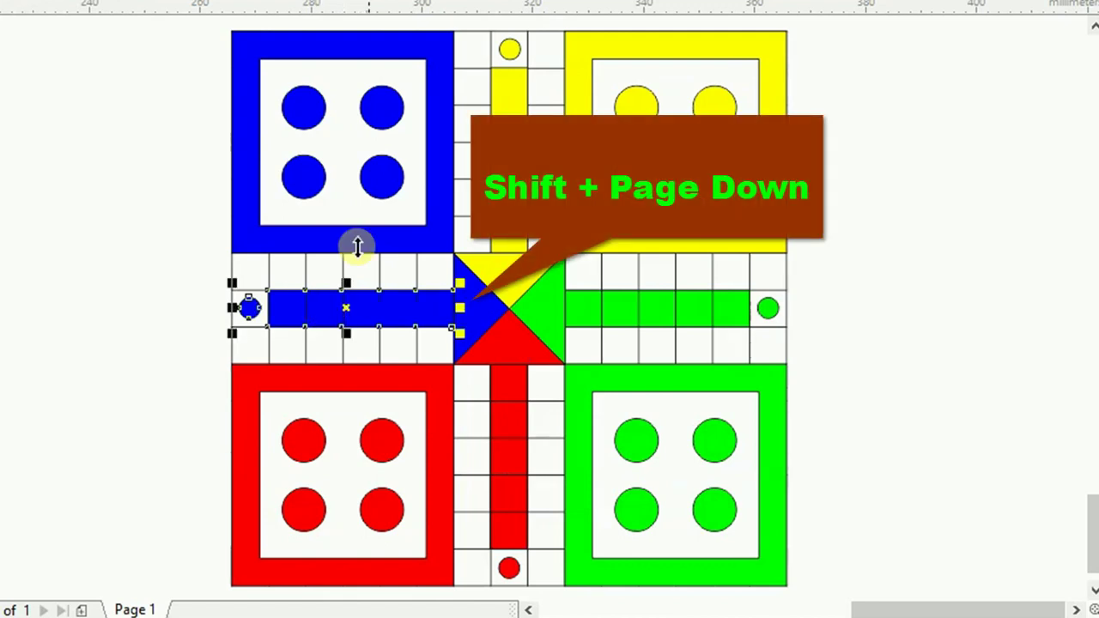
left_click(506, 177)
key("shift+Page_Down")
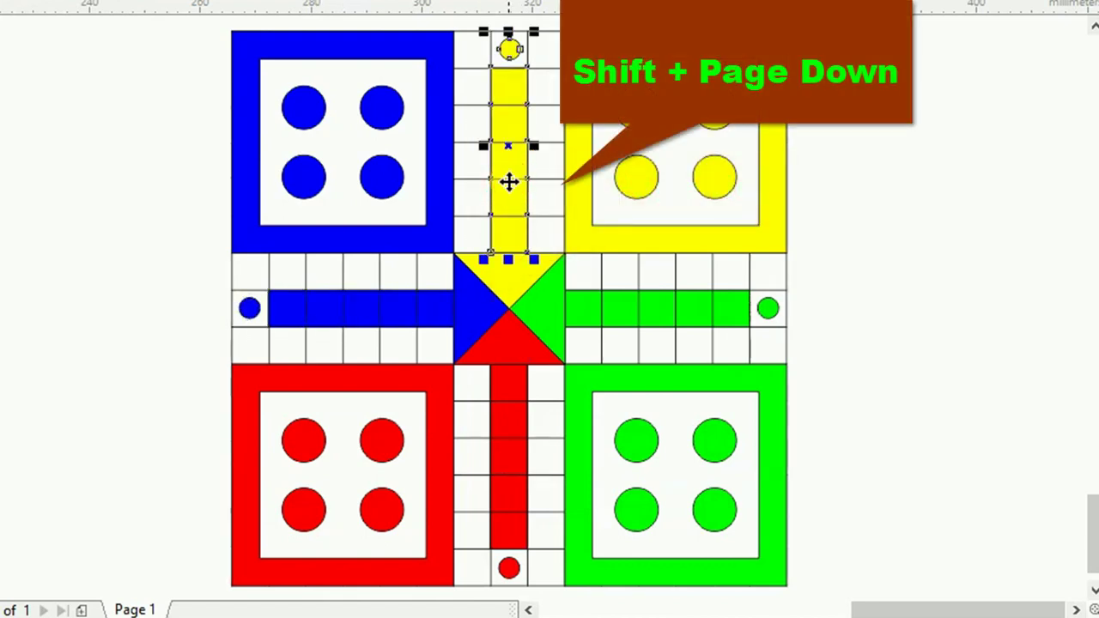
left_click(953, 314)
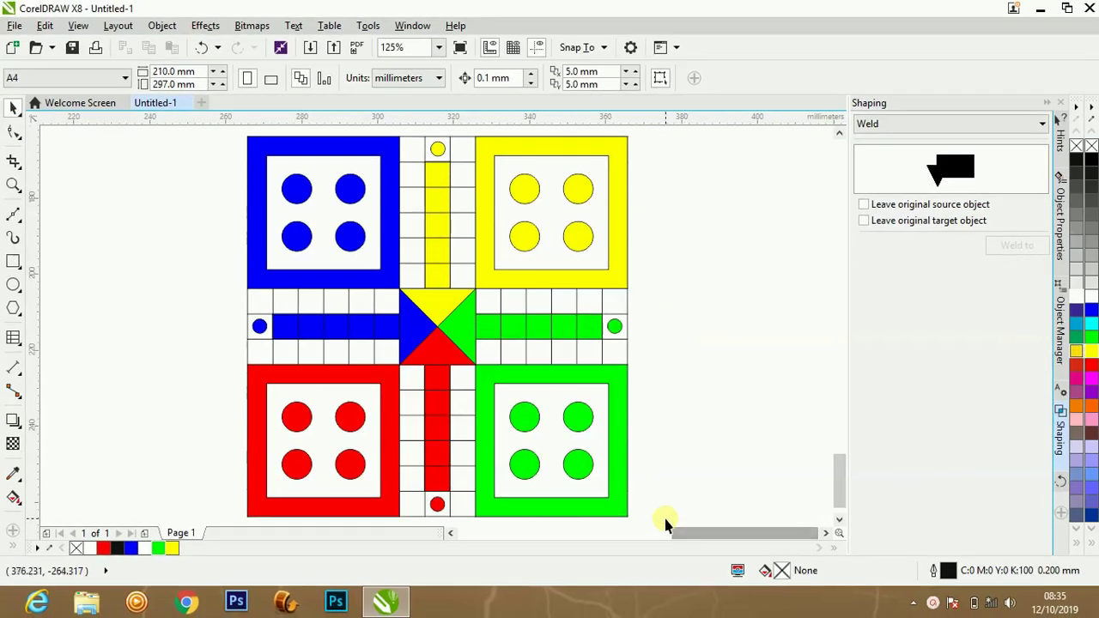
Step: Group all the objects of the Ludo board into one object
left_click_drag(824, 590, 208, 24)
left_click_drag(230, 126, 207, 162)
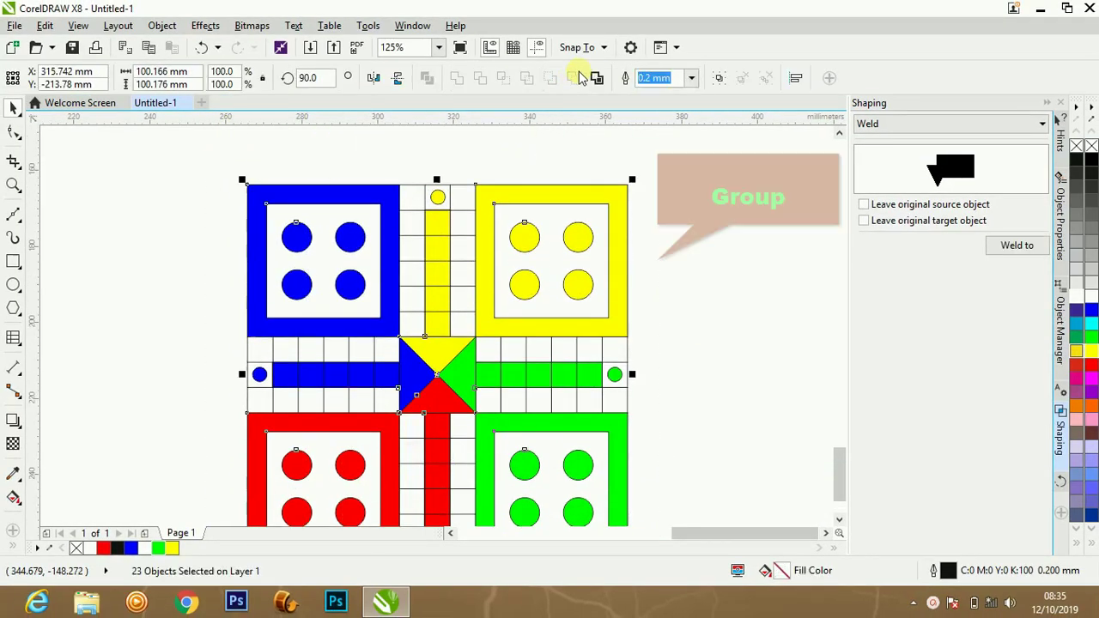
left_click(719, 80)
key("Escape")
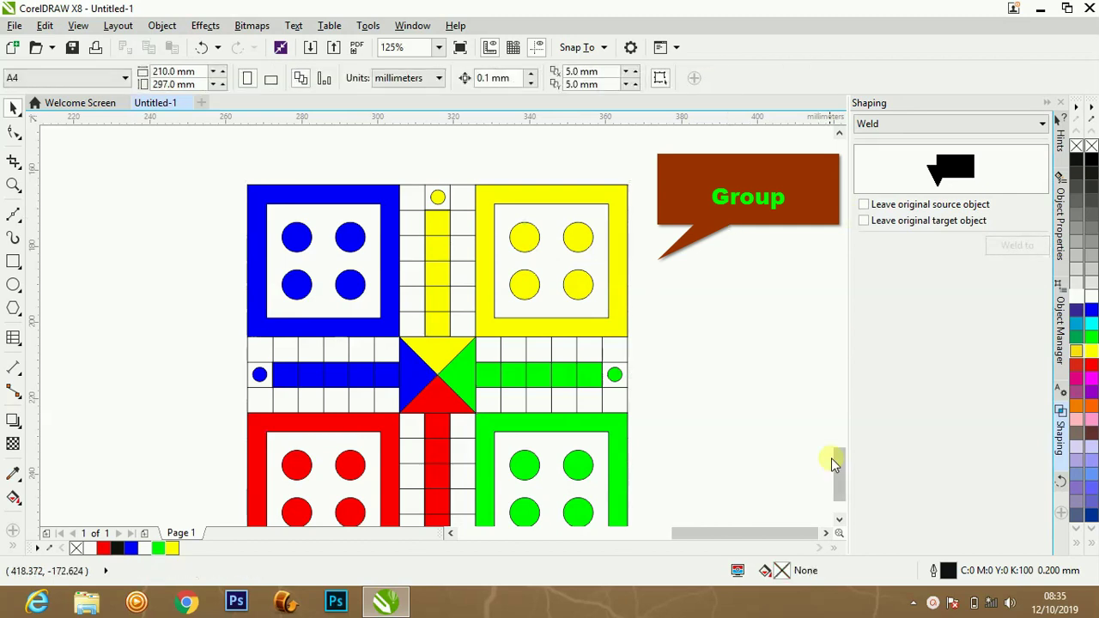
left_click_drag(838, 470, 837, 481)
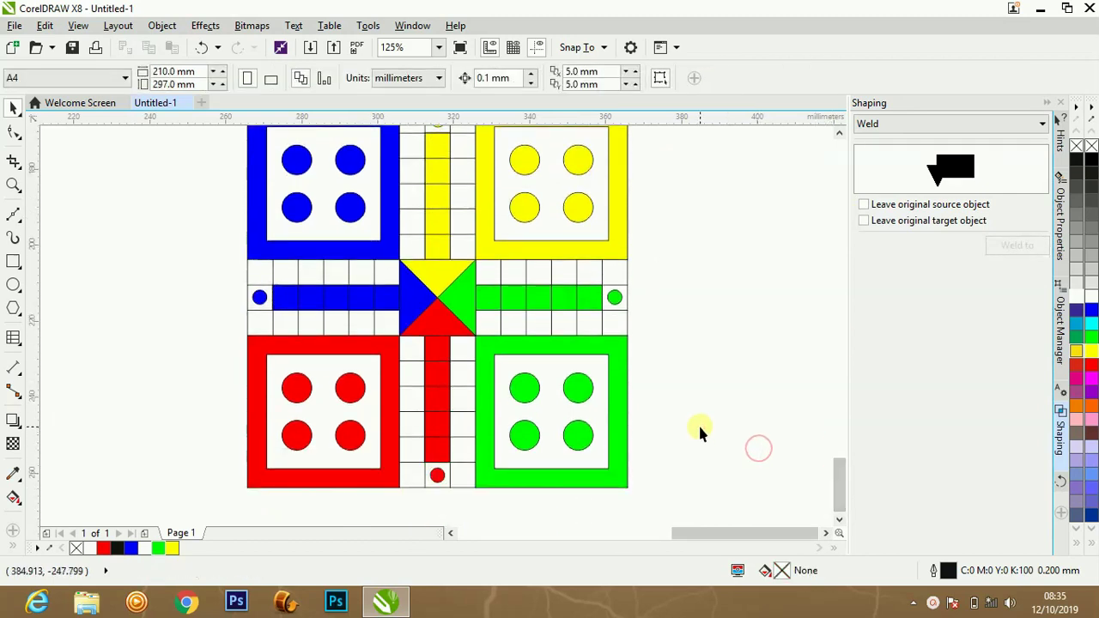
scroll(700, 432, "up", 1)
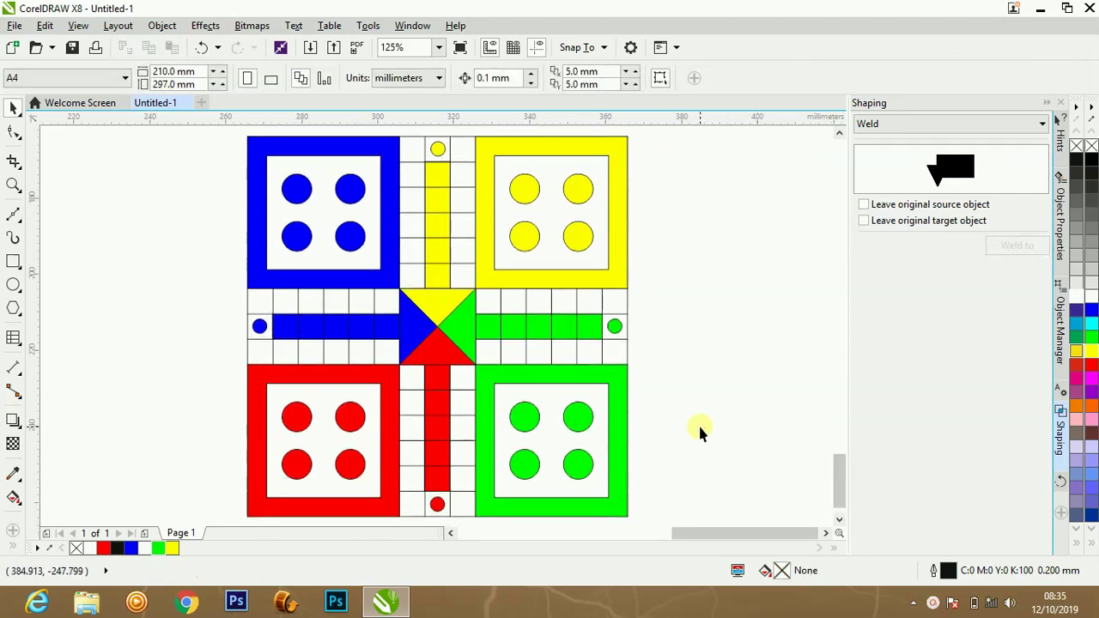
Step: Draw a square about 9.1 mm wide beside the board and move it onto the upper row of the right arm
left_click(17, 314)
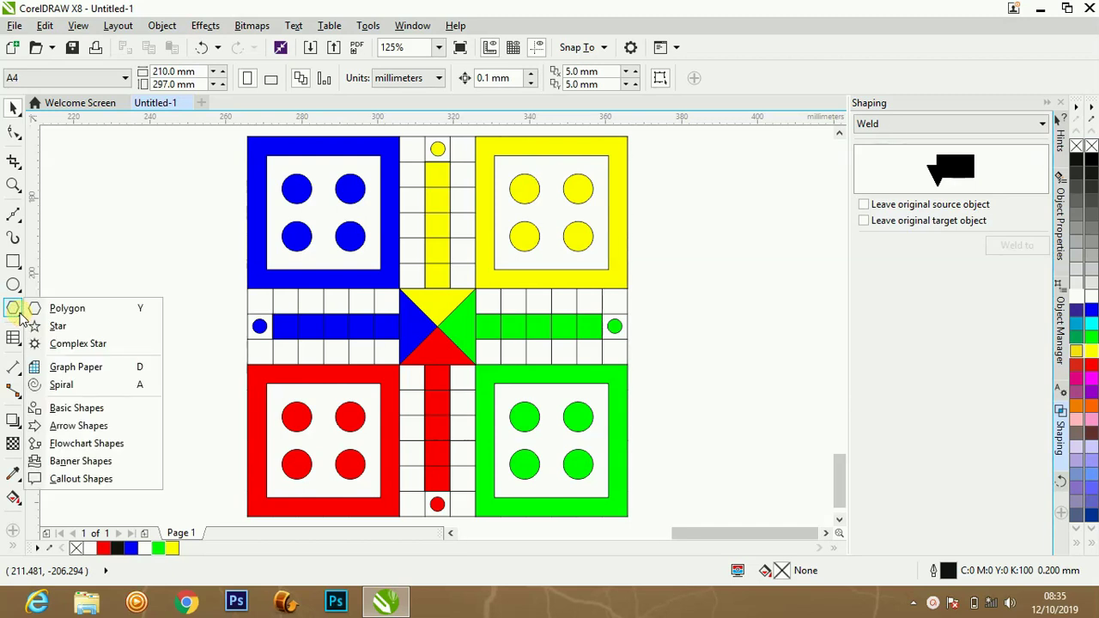
left_click(54, 311)
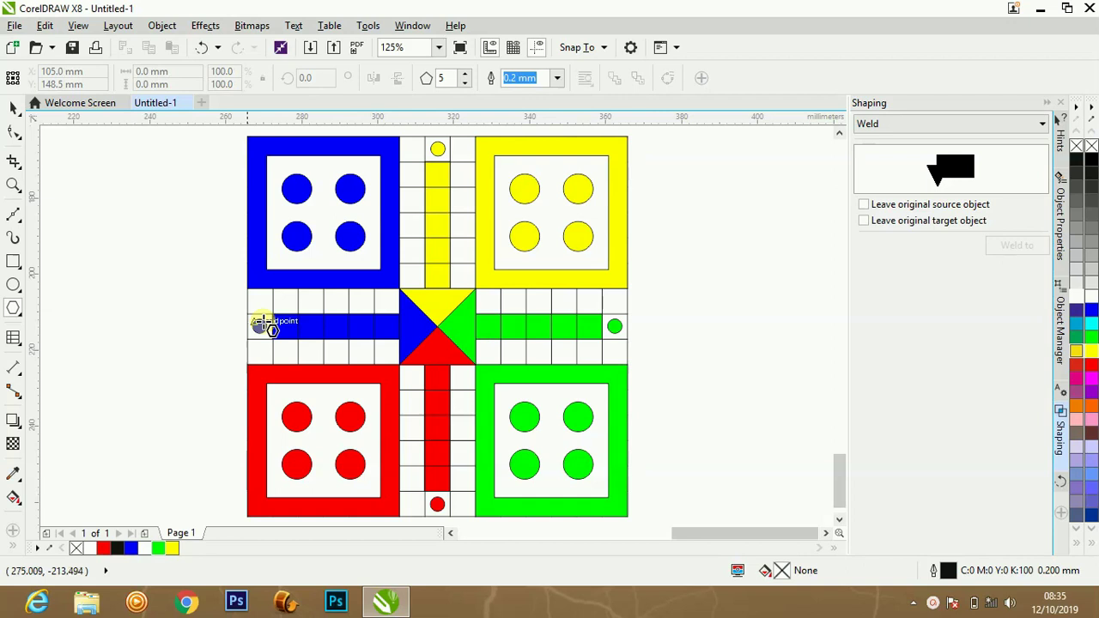
left_click(11, 262)
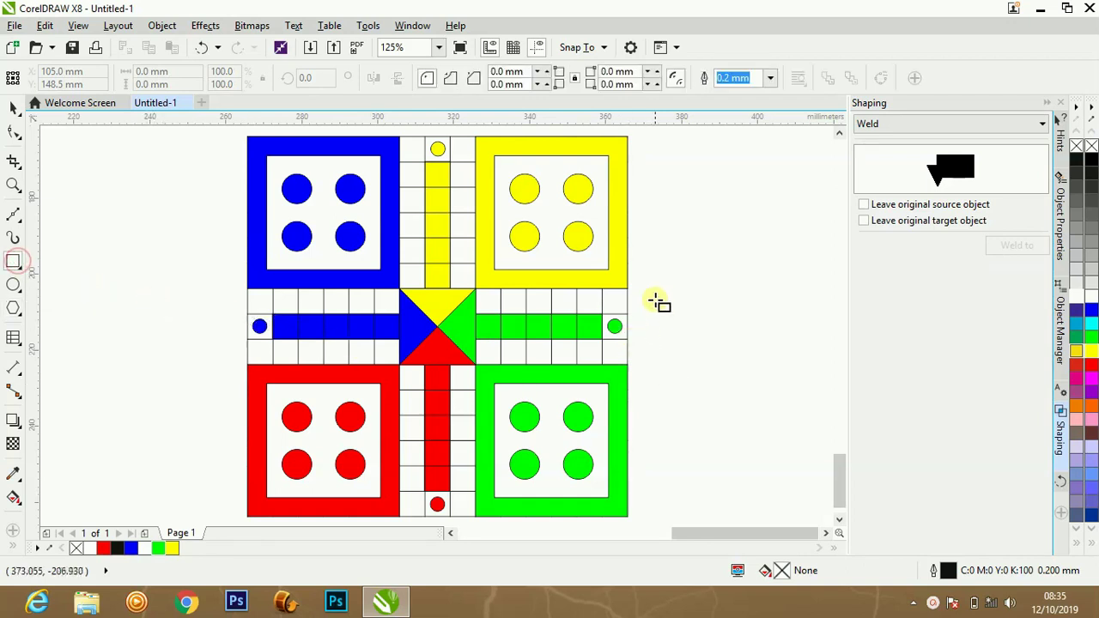
left_click_drag(650, 294, 695, 337)
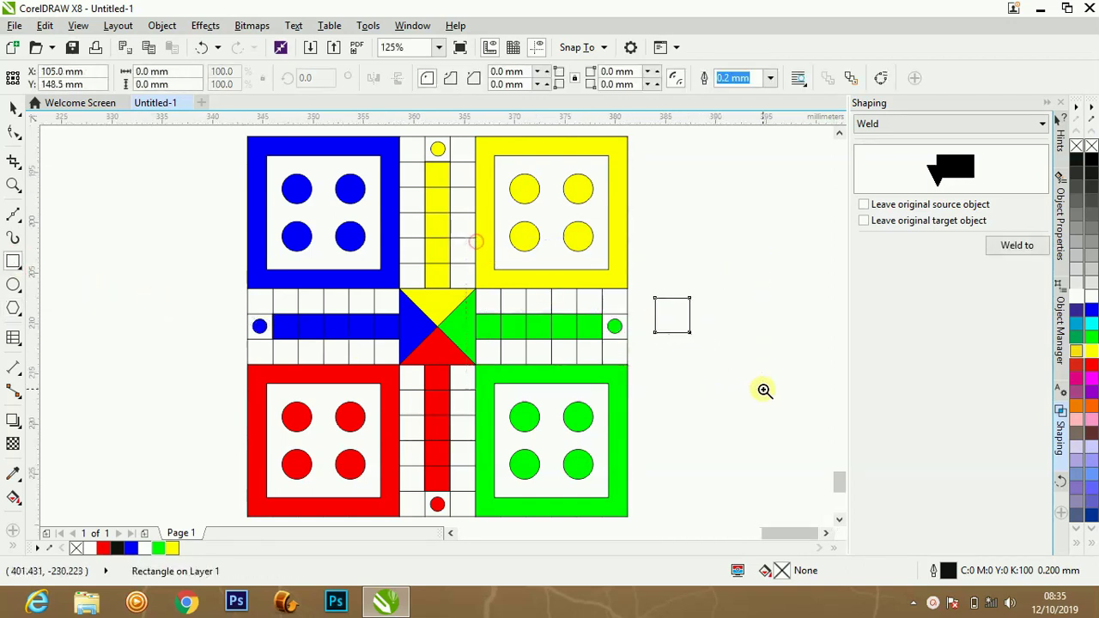
scroll(738, 344, "up", 3)
left_click_drag(593, 334, 337, 294)
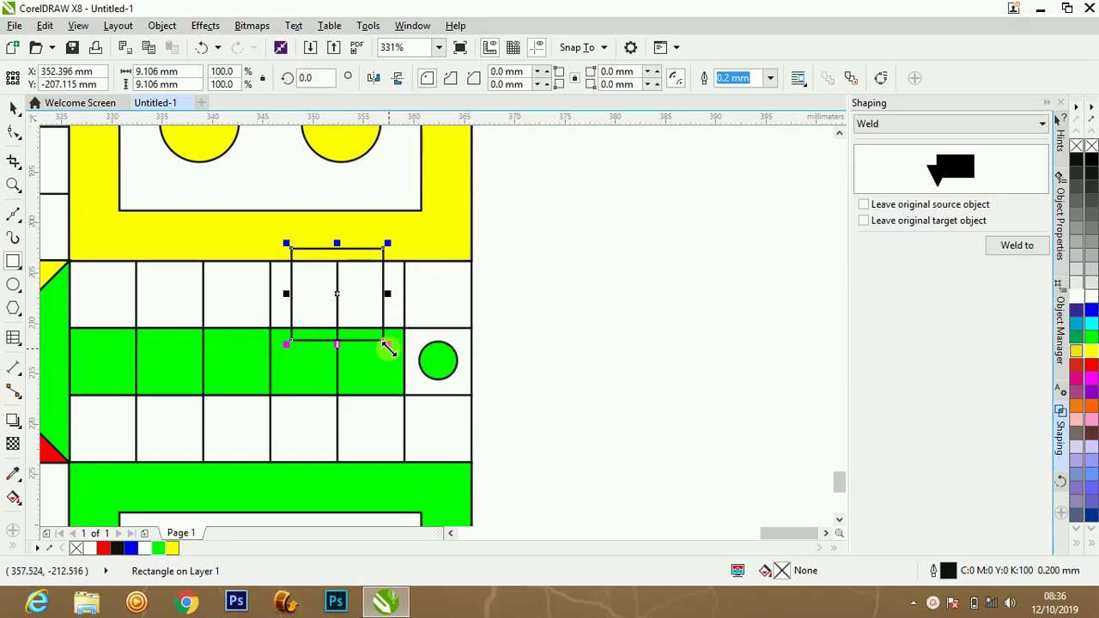
Step: Scale the square down to about 4.75 mm and centre it in the fourth cell from the board's centre in that row
left_click_drag(389, 345, 323, 343)
scroll(373, 326, "up", 3)
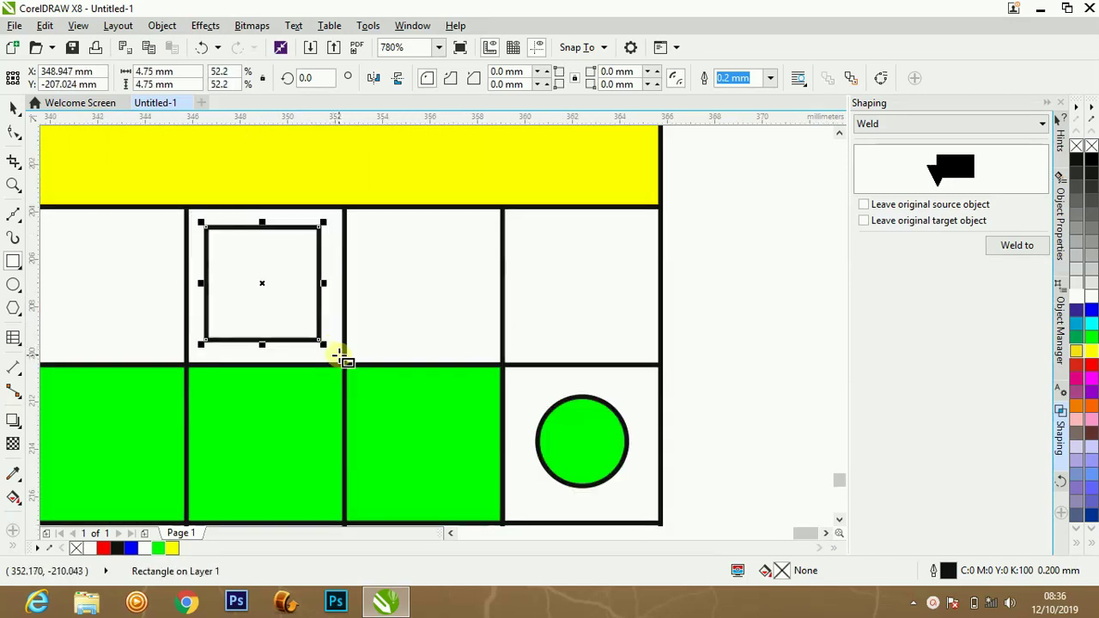
left_click_drag(262, 286, 266, 290)
key("z")
left_click_drag(143, 193, 331, 326)
left_click_drag(419, 320, 429, 328)
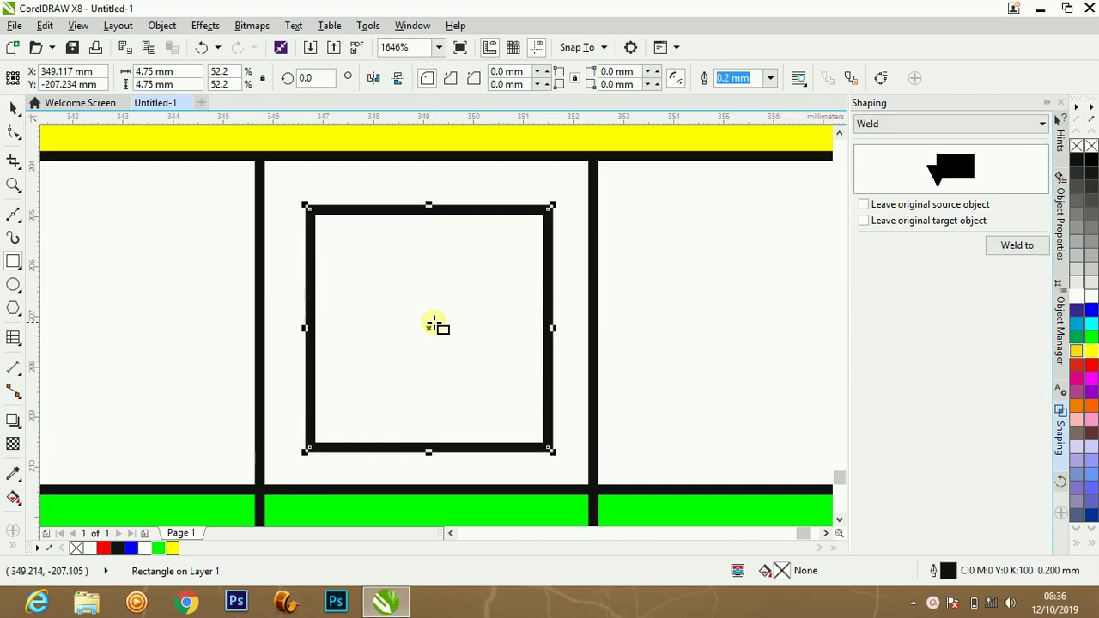
Step: Convert the square to curves and place a concentric copy scaled to about 3.73 mm inside it
key("ctrl+q")
key("space")
left_click_drag(552, 450, 527, 426)
key("shift")
right_click(529, 427)
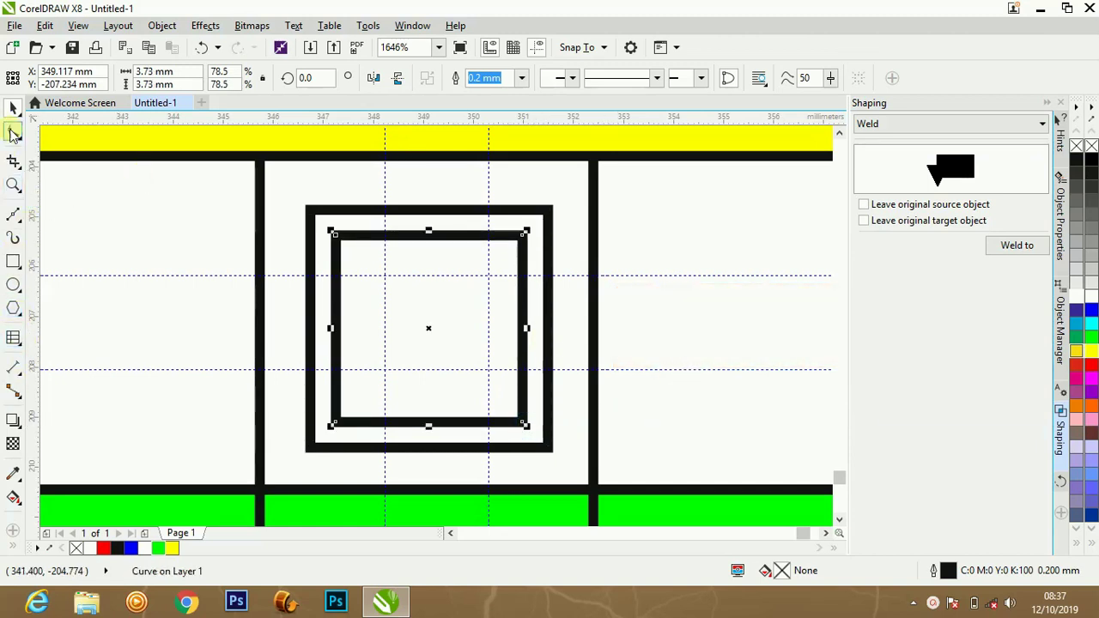
Step: Reshape the outer square by moving its upper-right and lower-left nodes onto the matching corners of the inner square
left_click(13, 131)
left_click(547, 448)
key("ctrl+q")
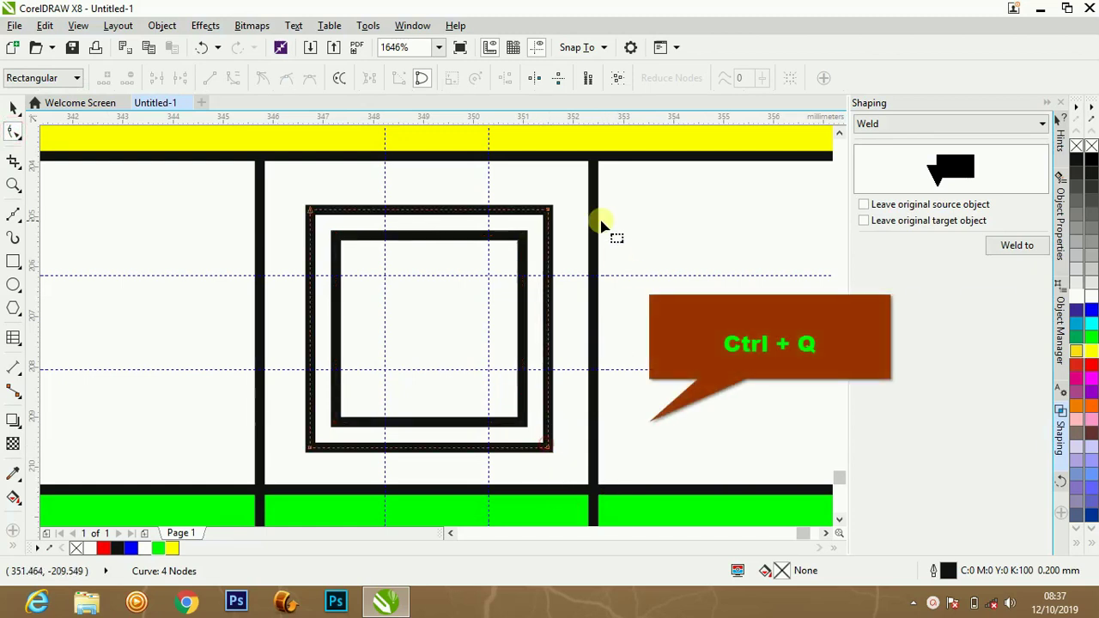
left_click_drag(548, 208, 522, 234)
left_click_drag(307, 447, 335, 422)
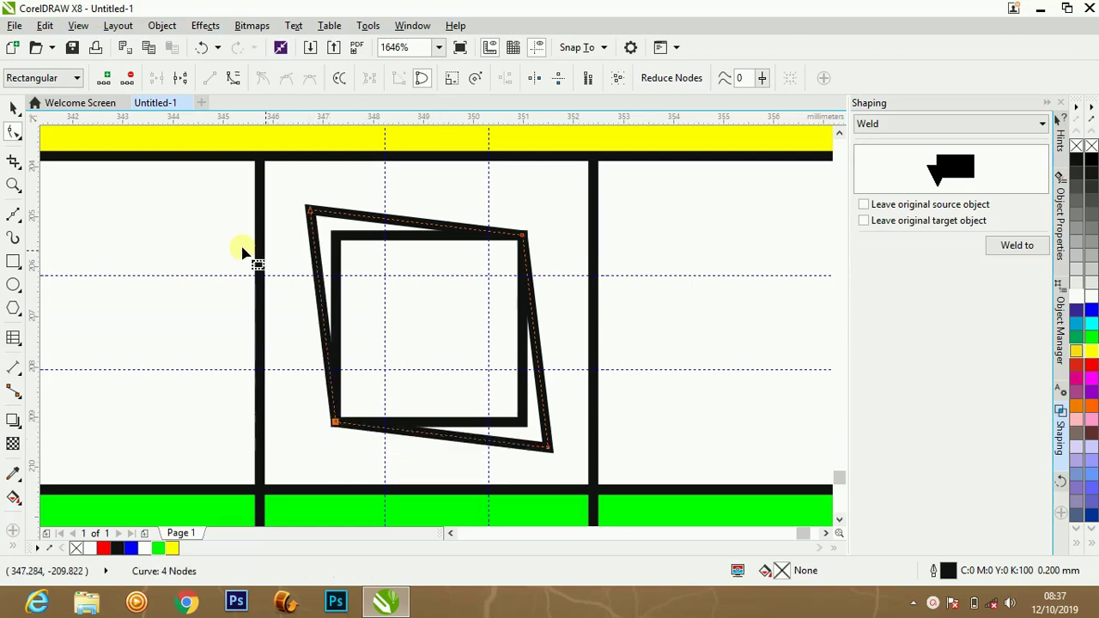
left_click(15, 107)
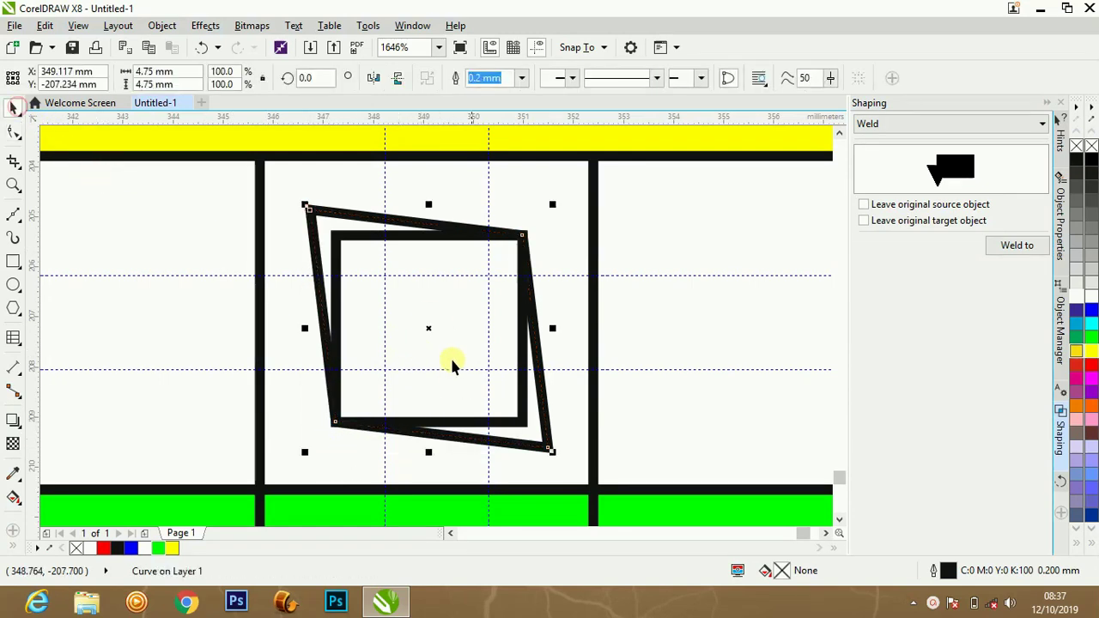
Step: Remove the two horizontal guidelines and the left vertical guideline, undoing the accidental move of the board group
left_click(724, 426)
left_click_drag(663, 277, 653, 118)
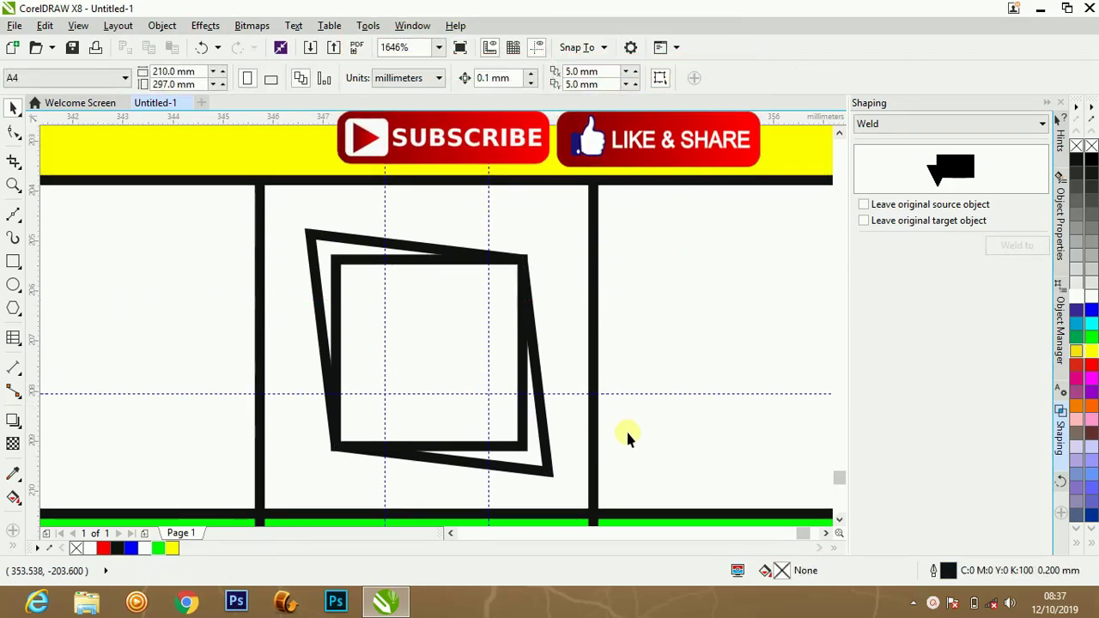
left_click_drag(645, 394, 674, 117)
left_click_drag(487, 219, 34, 236)
left_click(490, 402)
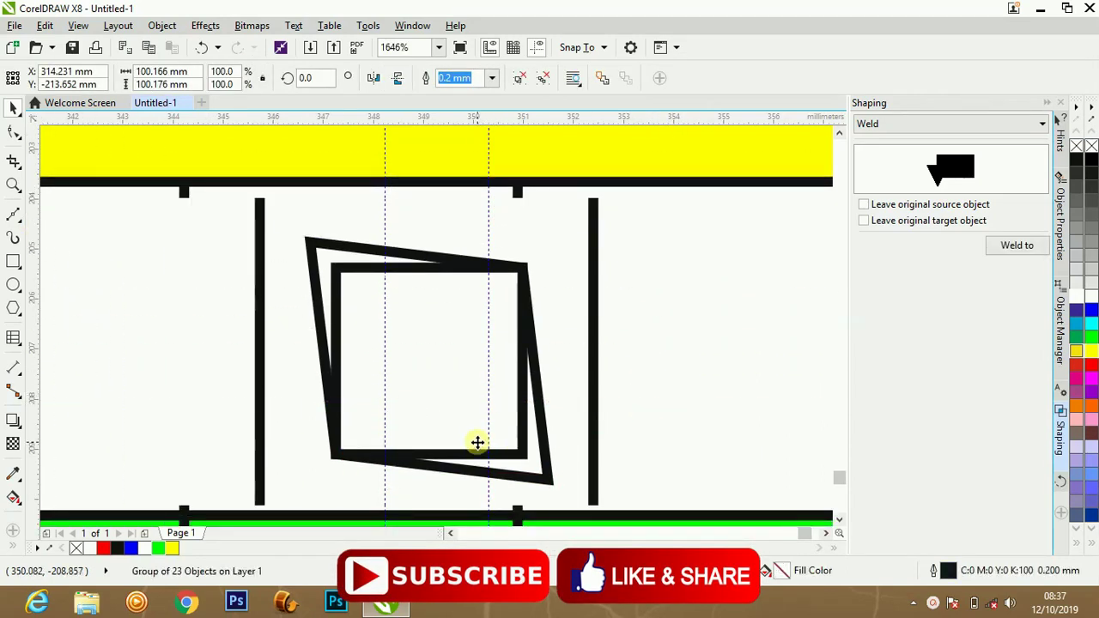
key("ctrl+z")
left_click_drag(489, 402, 26, 390)
left_click_drag(385, 402, 185, 417)
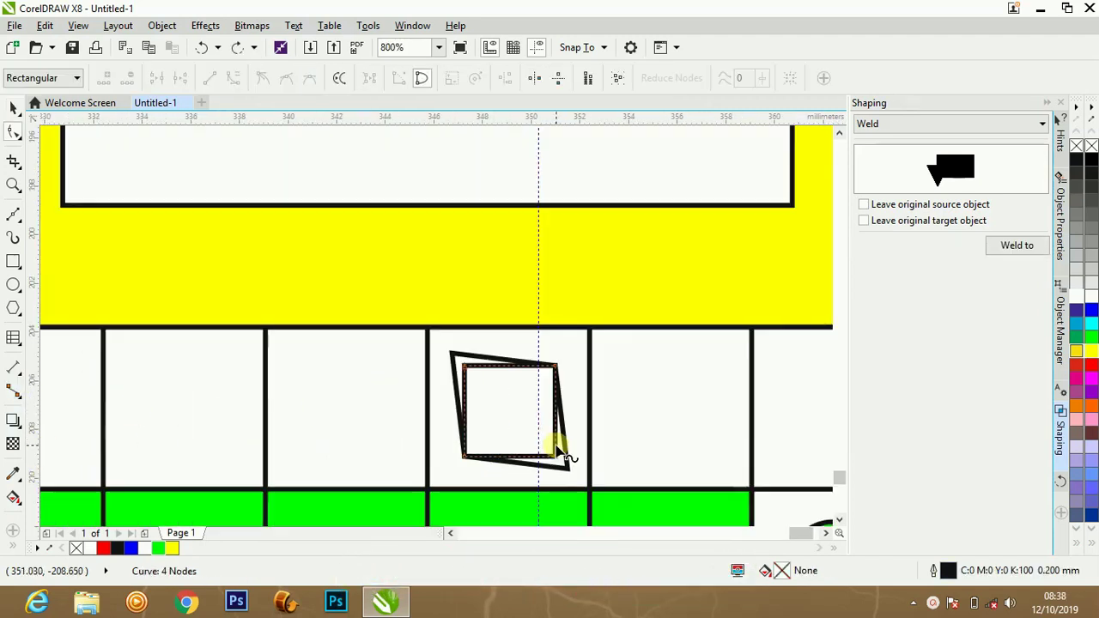
Step: Delete the inner square, leaving only the reshaped outer curve in the cell
left_click_drag(559, 441, 479, 449)
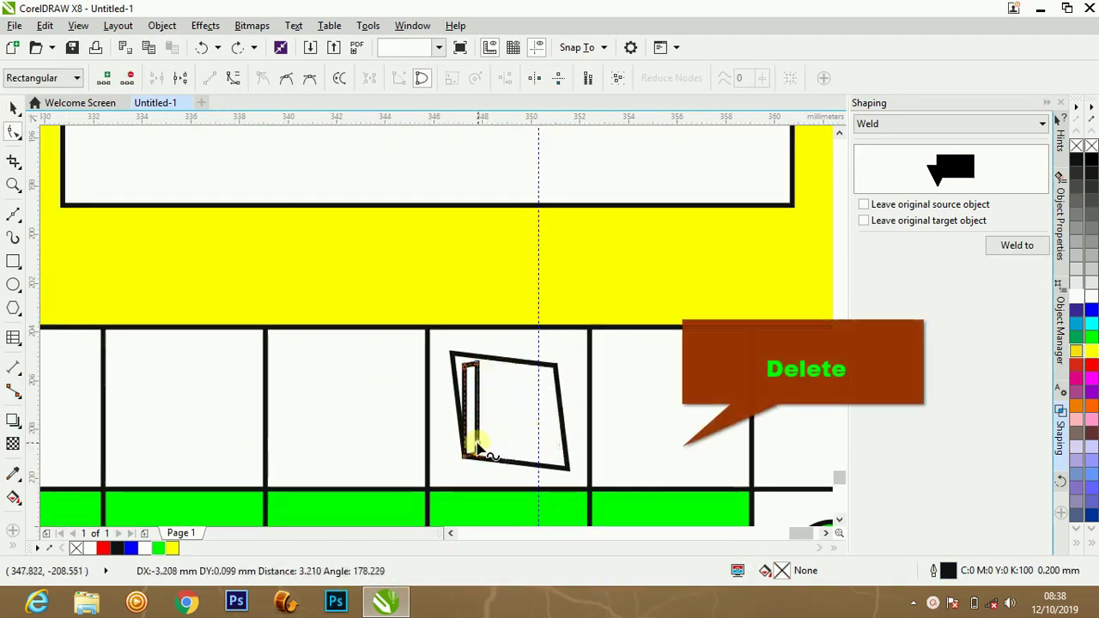
key("space")
key("Delete")
Step: Rotate the reshaped curve to about 312.4 degrees so it stands upright as a diamond in the cell
left_click(508, 407)
left_click(508, 407)
left_click_drag(579, 475, 507, 504)
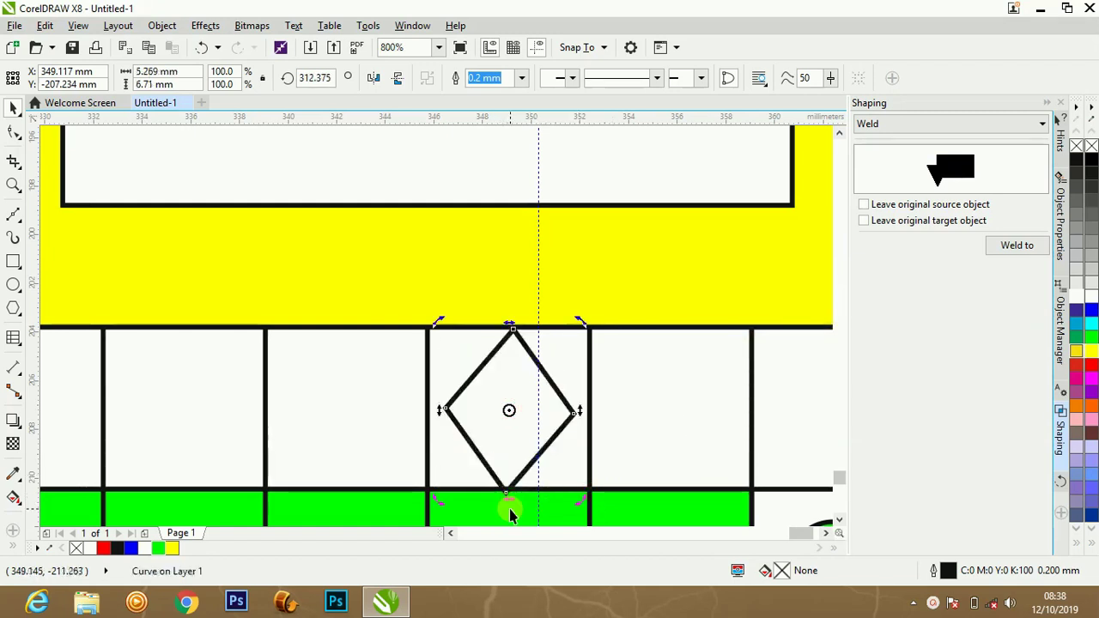
left_click(901, 410)
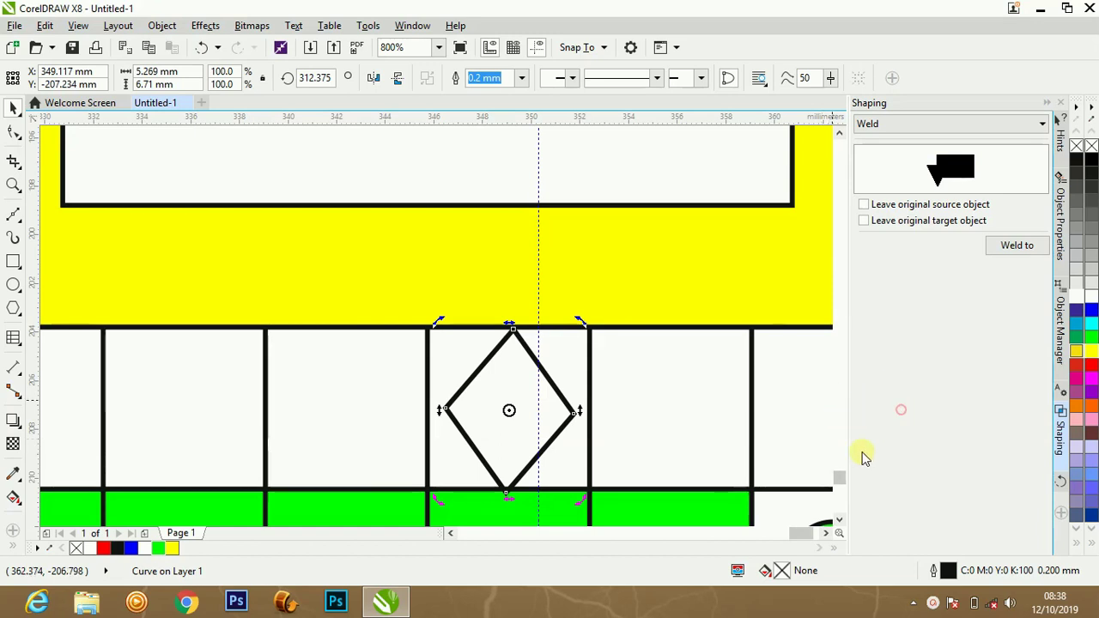
left_click(518, 432)
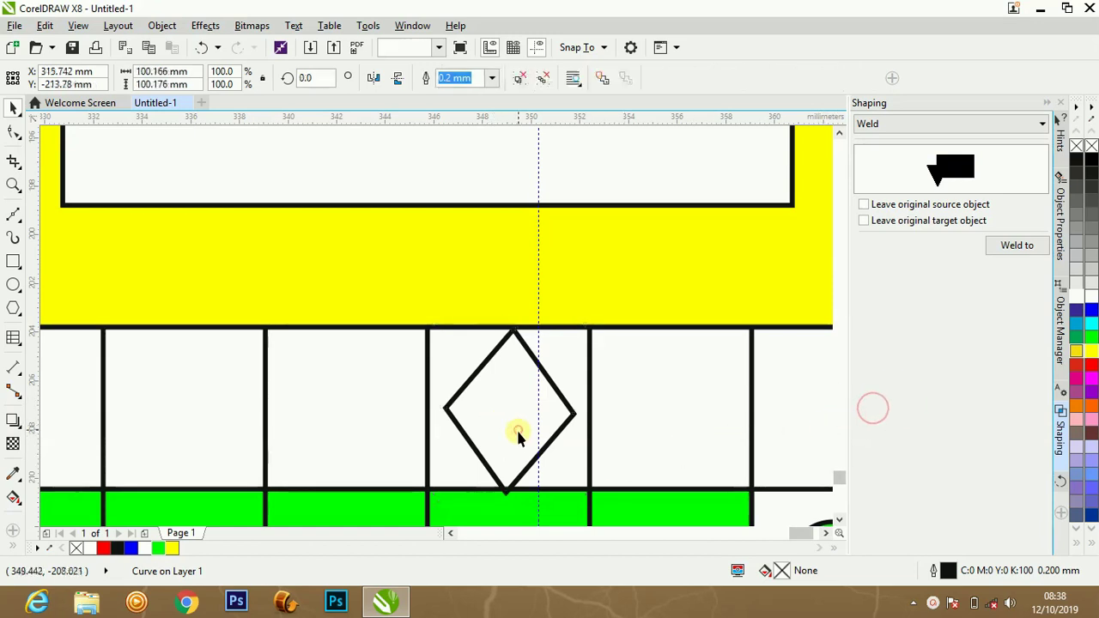
Step: Draw an ellipse about 2.03 by 1.86 mm inside the diamond and align it to the diamond's centre both ways
left_click(14, 288)
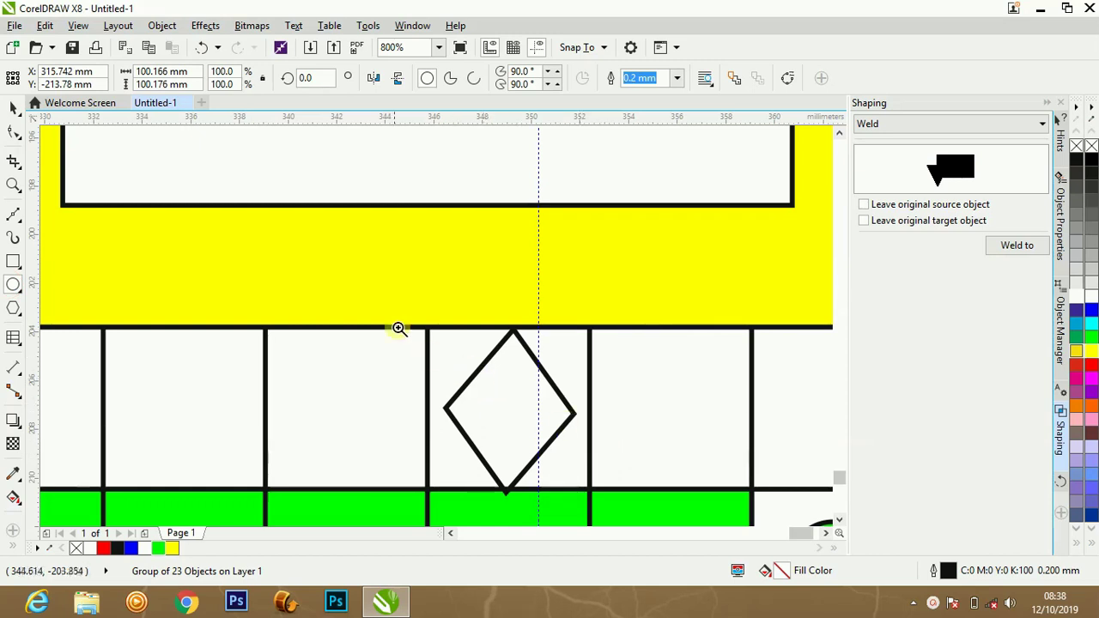
scroll(399, 328, "up", 2)
mouse_move(430, 238)
left_mouse_down()
mouse_move(478, 312)
mouse_move(496, 315)
mouse_move(476, 277)
left_mouse_up()
left_click(15, 109)
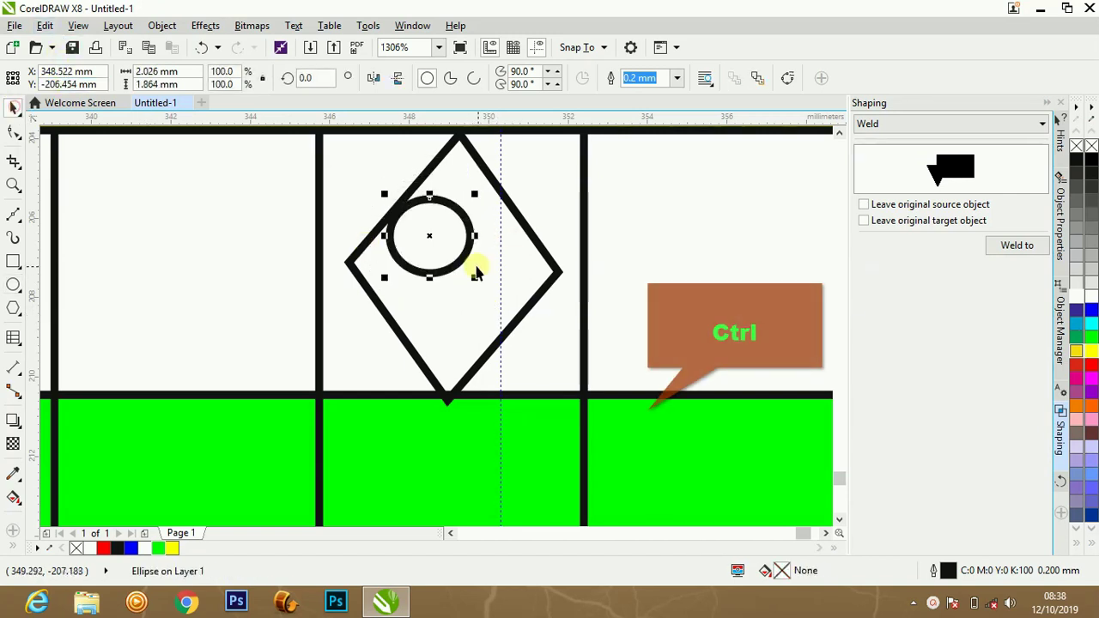
left_click(557, 273, "shift")
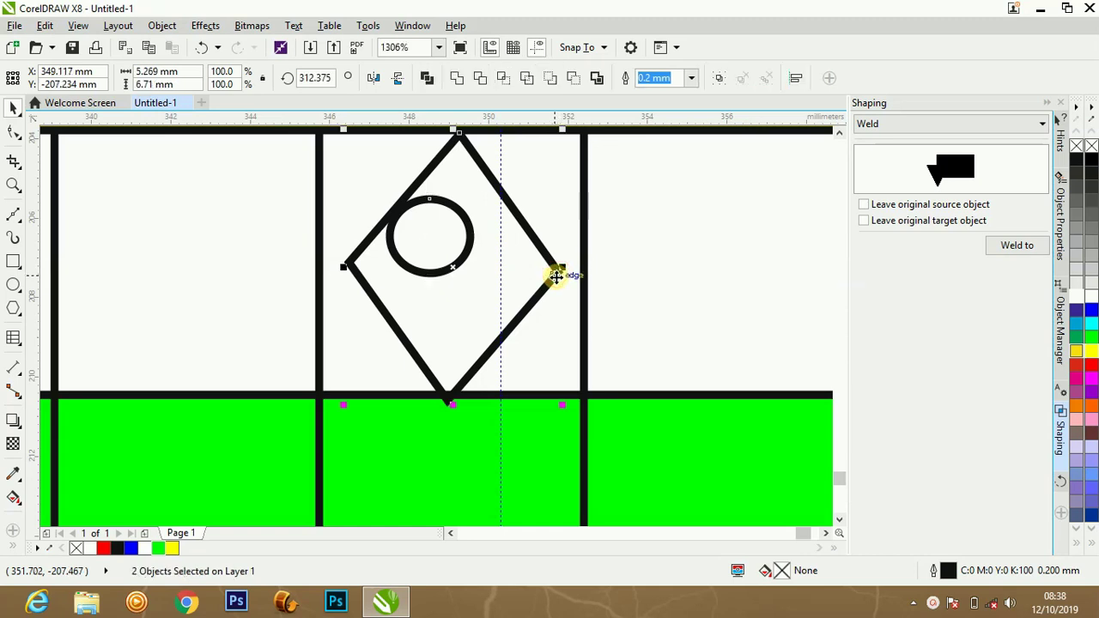
key("c")
key("e")
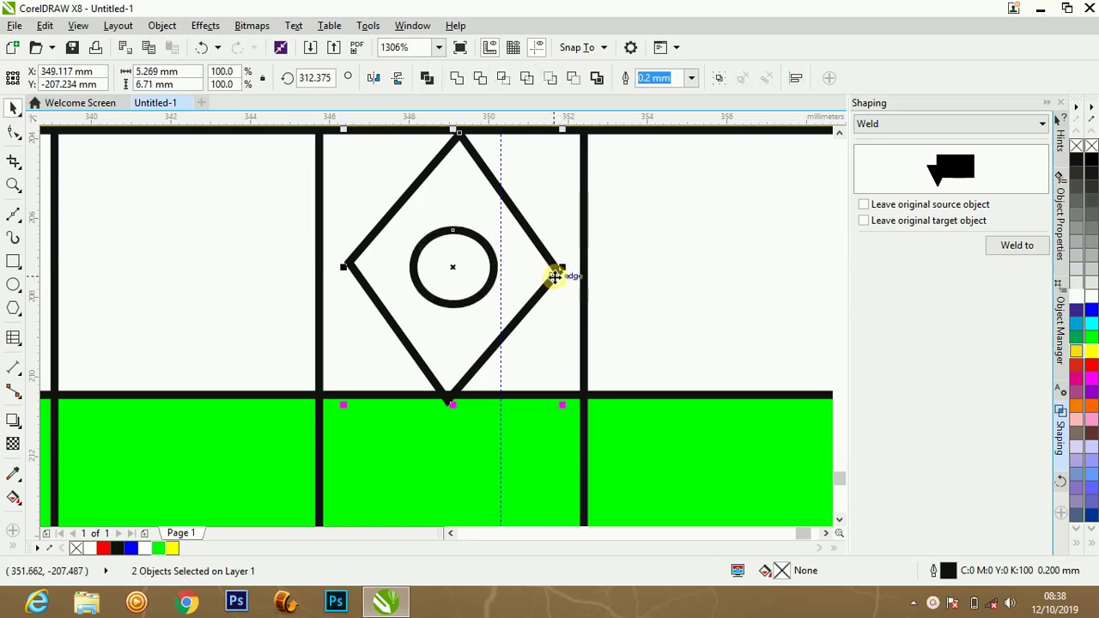
left_click(640, 353)
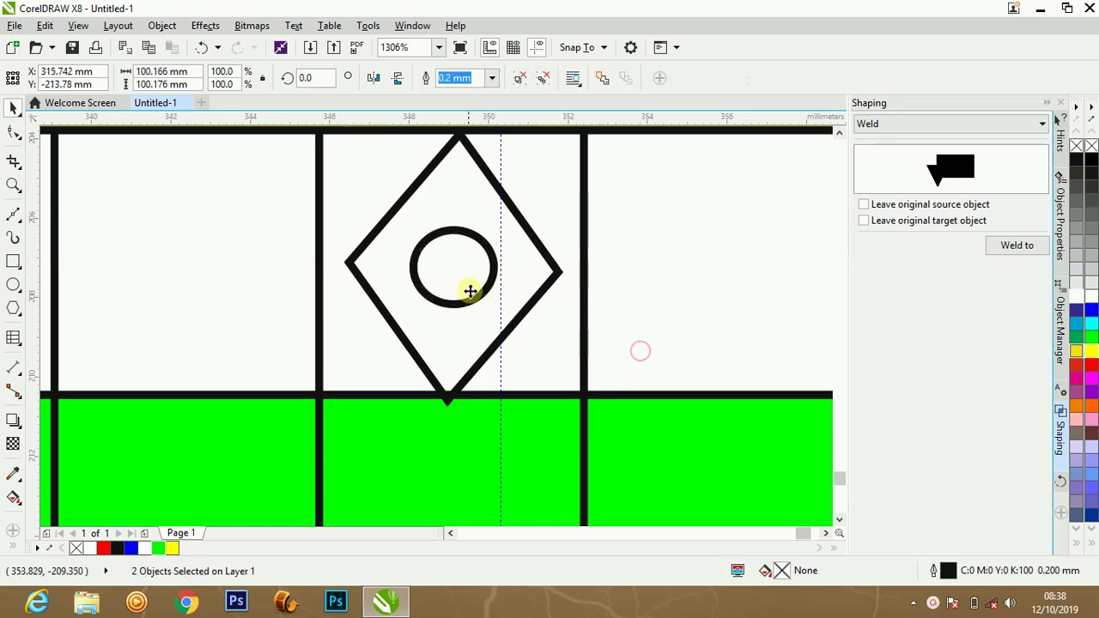
Step: Narrow the diamond symmetrically around the small circle to about 3.6 mm wide
scroll(471, 307, "down", 3)
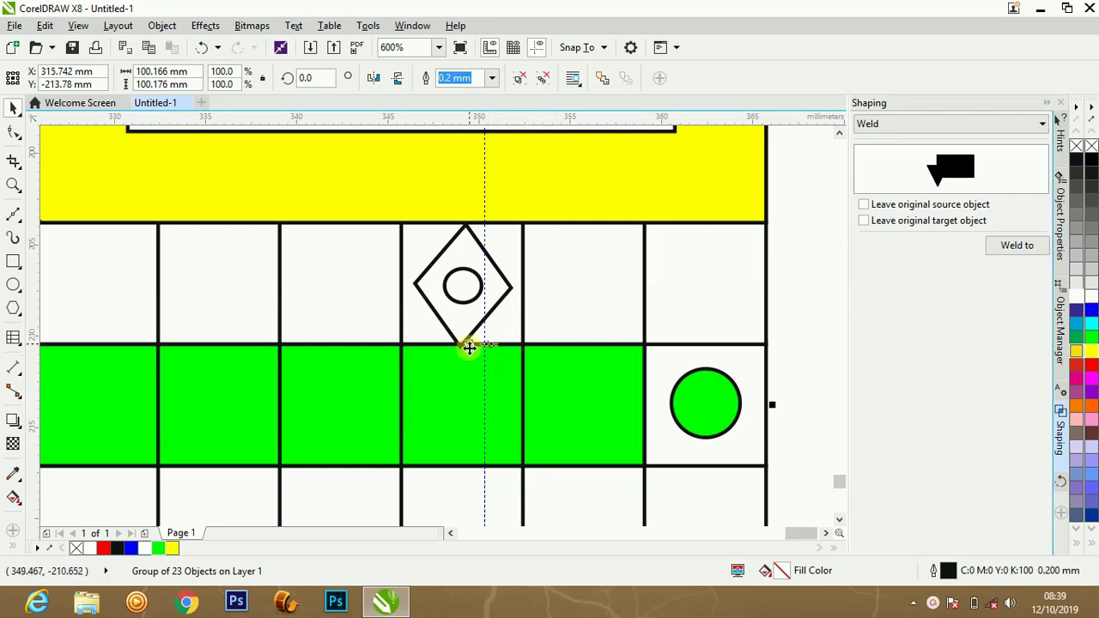
left_click_drag(382, 222, 575, 385)
left_click(442, 432, "ctrl")
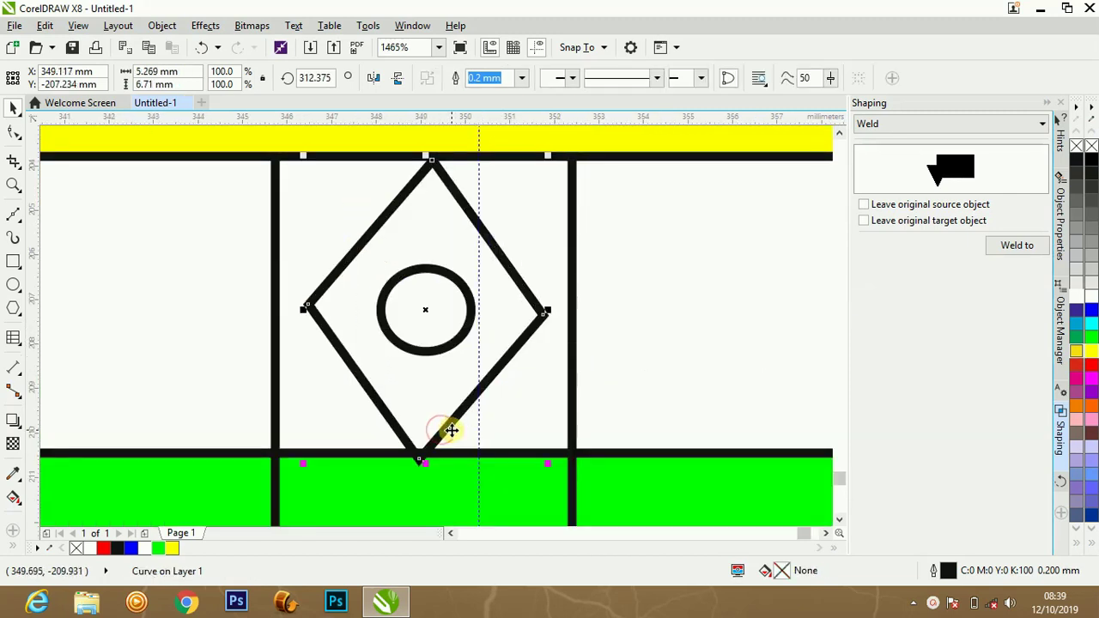
left_click_drag(547, 310, 511, 307)
left_click(661, 328)
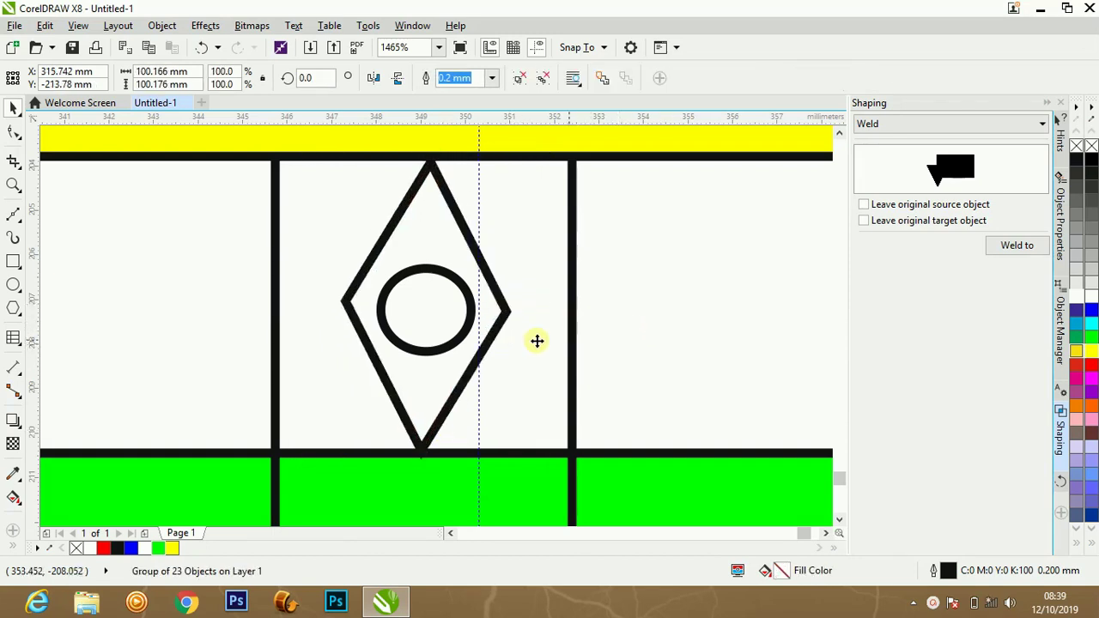
Step: Group the diamond with its inner circle and fill the group green
key("F3")
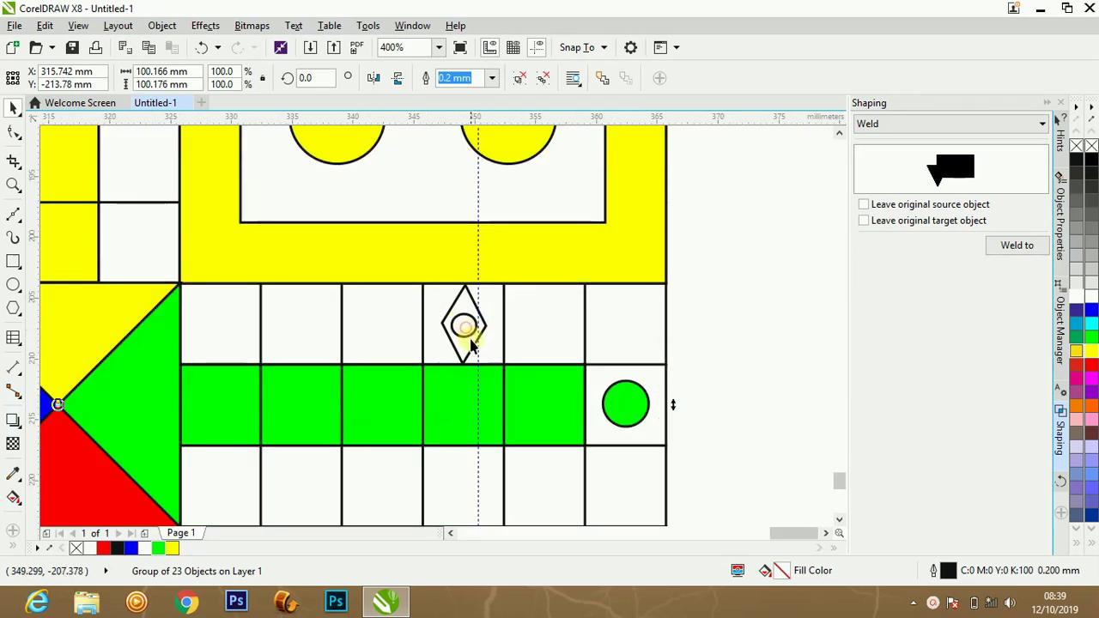
left_click(470, 344)
left_click(469, 341)
left_click(473, 344, "shift")
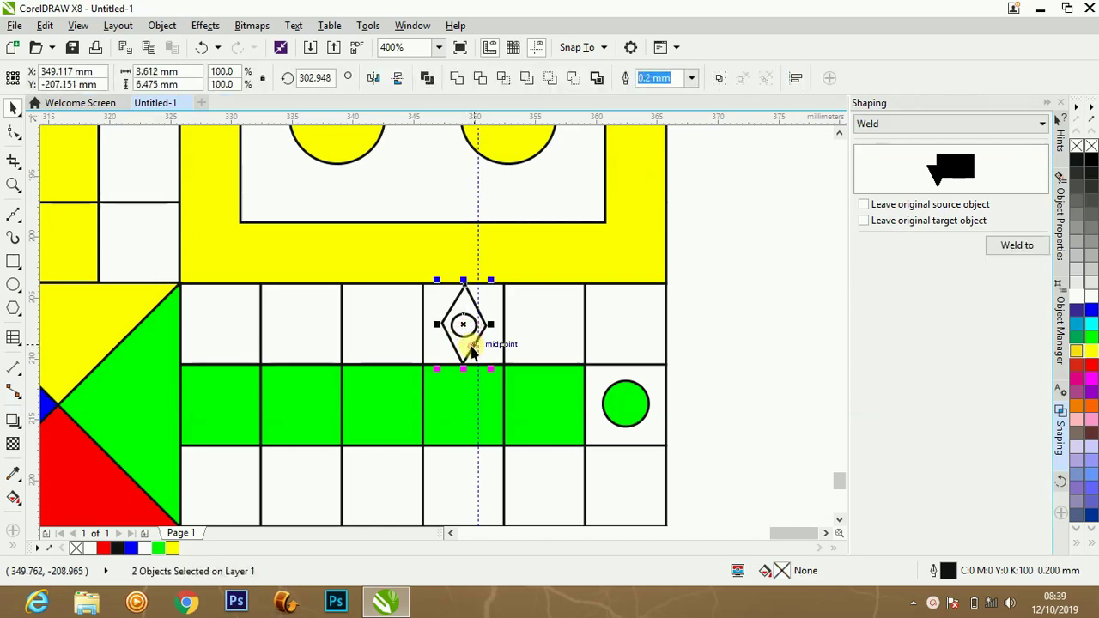
left_click(718, 79)
left_click(1092, 340)
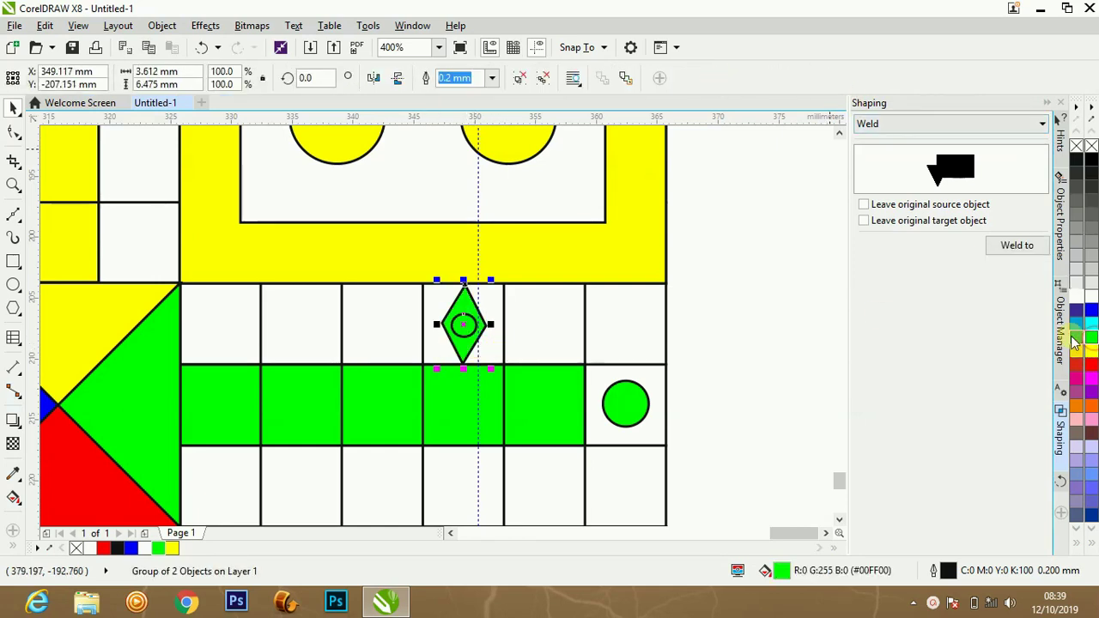
left_click(740, 331)
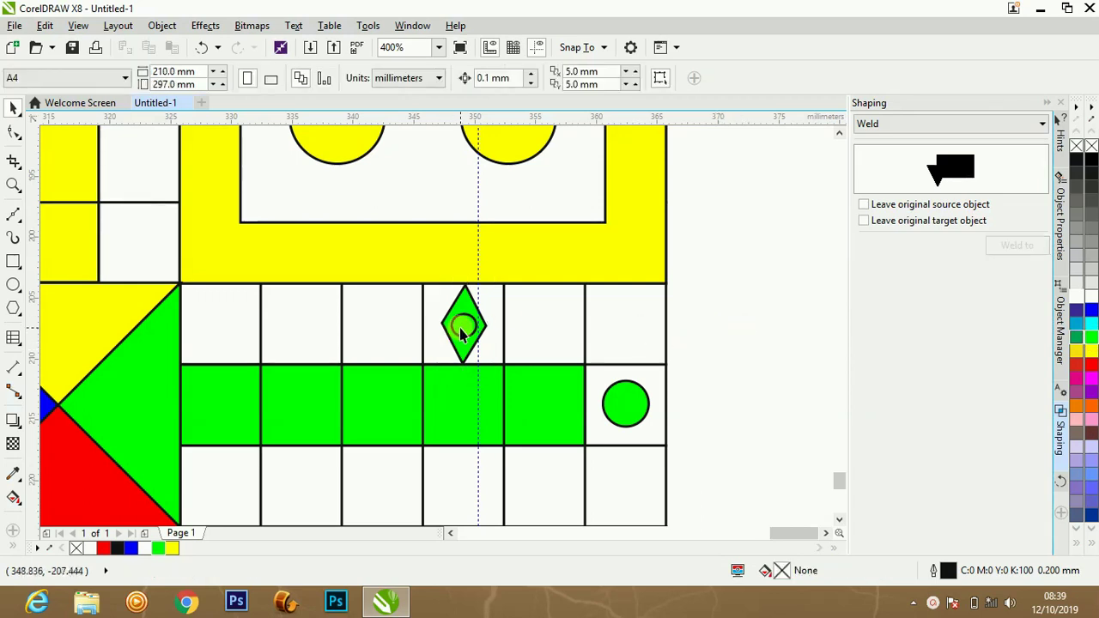
Step: Copy the green diamond marker into the row below the green home path, in the second cell from the outer edge
left_click_drag(463, 328, 556, 505)
left_click_drag(548, 500, 549, 487)
right_click(550, 495)
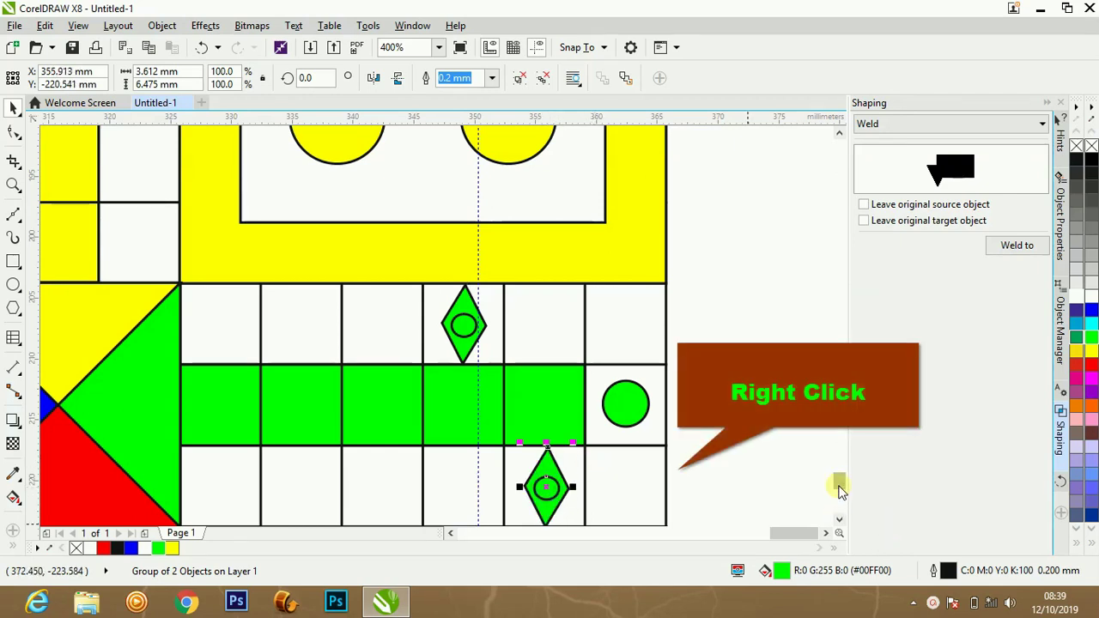
left_click_drag(839, 481, 838, 487)
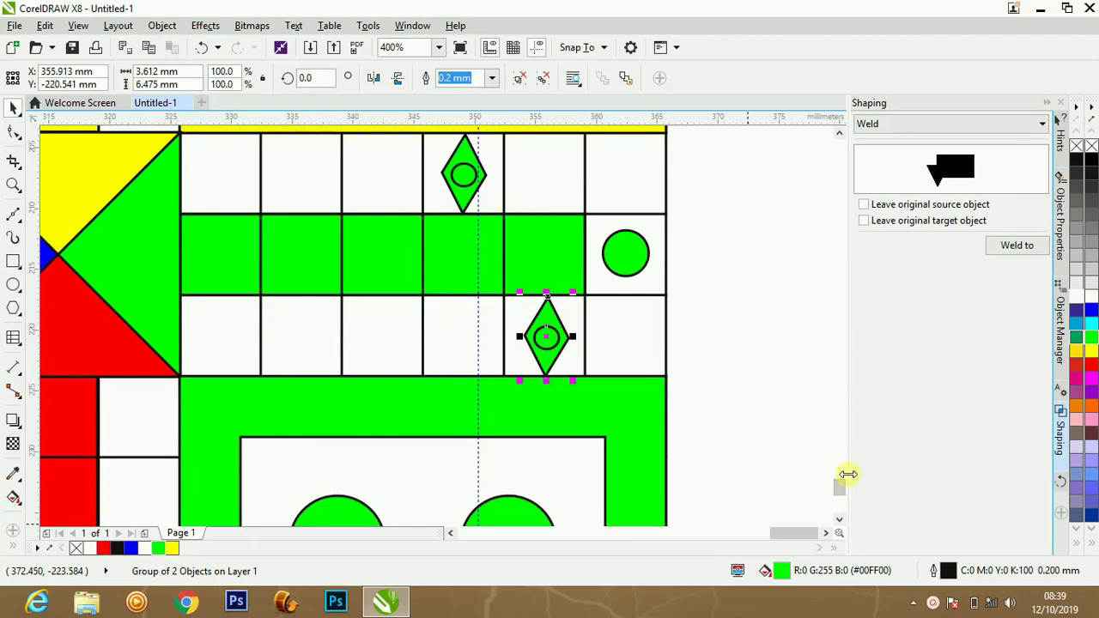
scroll(837, 473, "down", 3)
left_click(701, 403)
Step: Copy the diamond marker into the second outer cell above the blue home path and fill it blue
left_click_drag(592, 354, 292, 327)
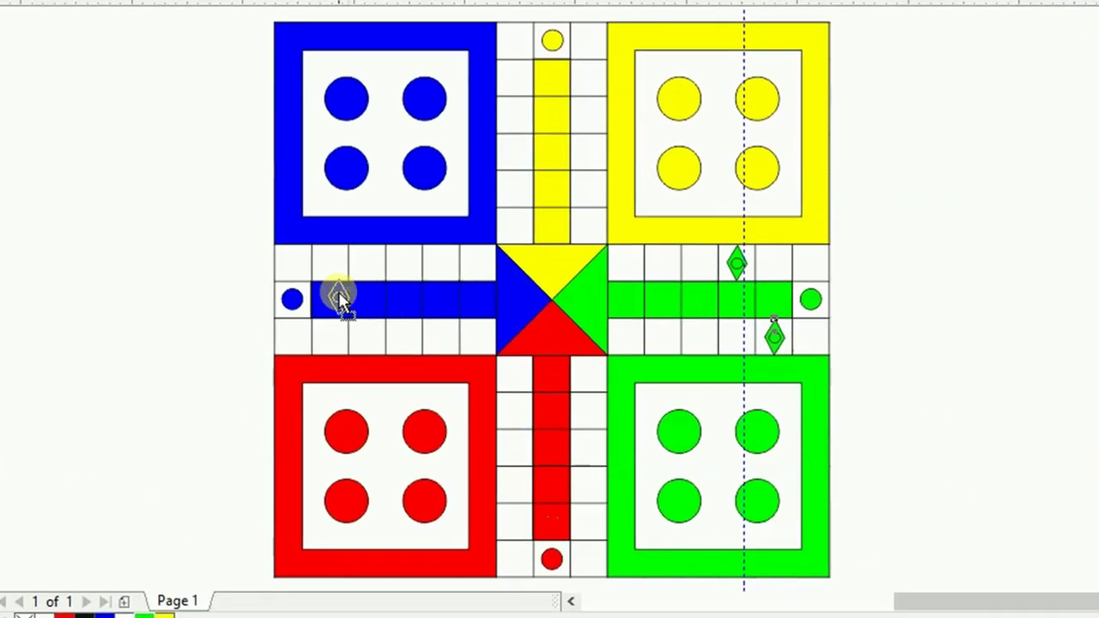
left_click_drag(339, 298, 332, 266)
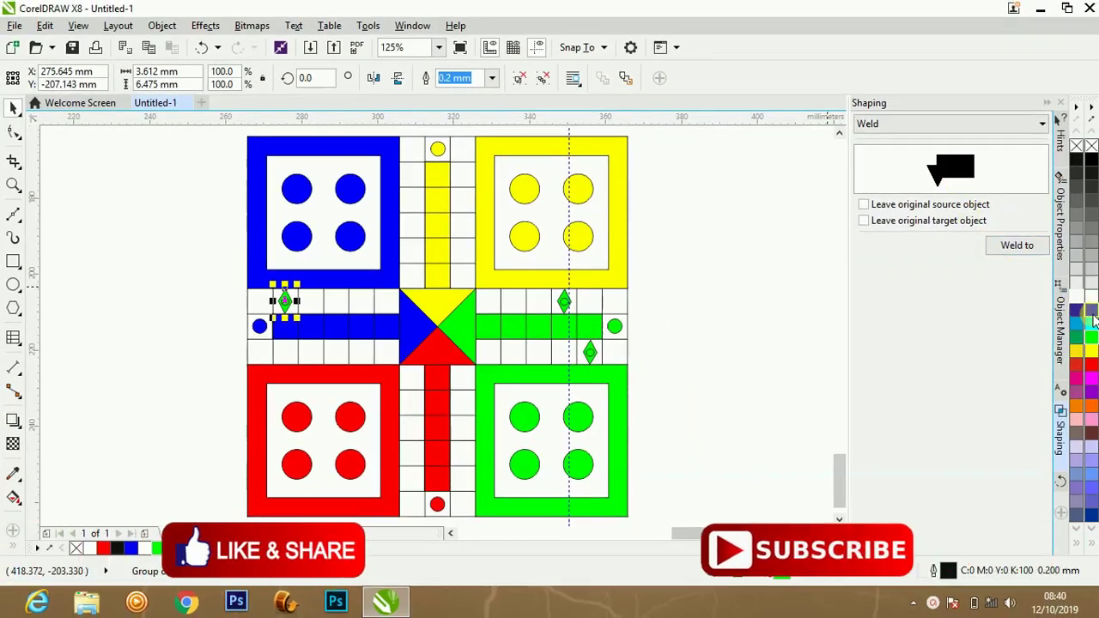
left_click(1090, 311)
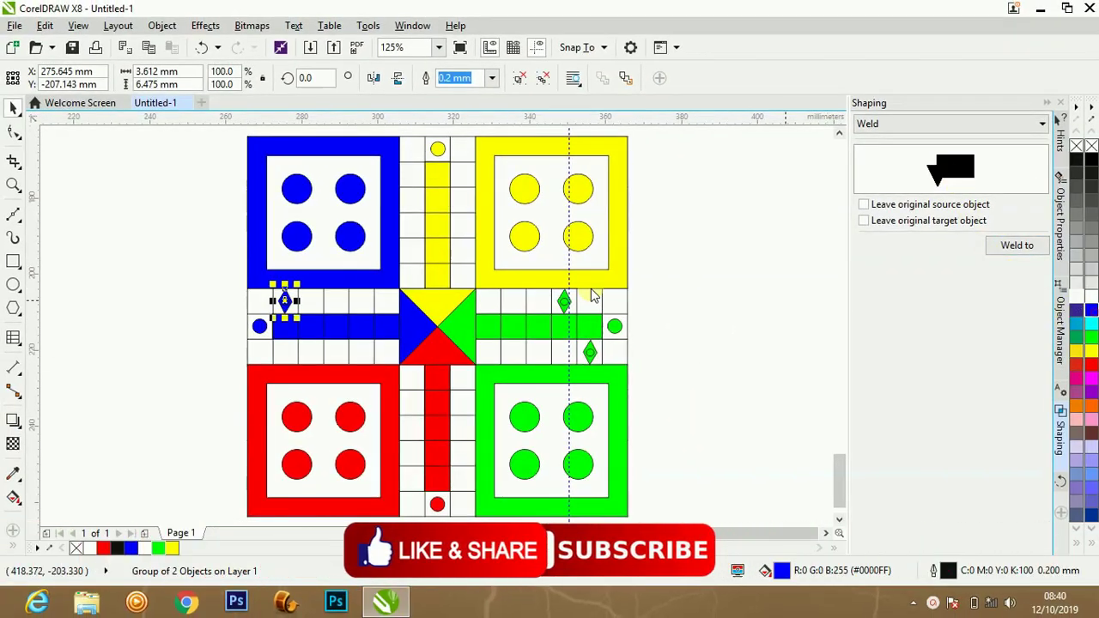
Step: Copy the blue marker into the row below the blue home path, in the third cell from the outer edge
key("z")
left_click_drag(195, 251, 416, 351)
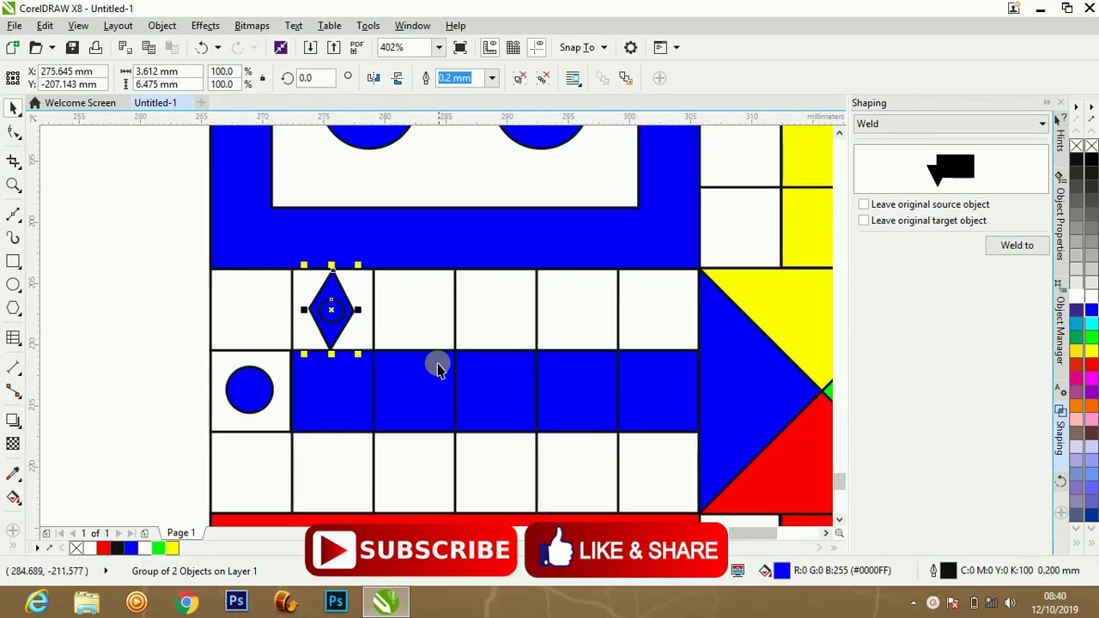
left_click_drag(332, 315, 415, 479)
scroll(451, 481, "down", 5)
key("Escape")
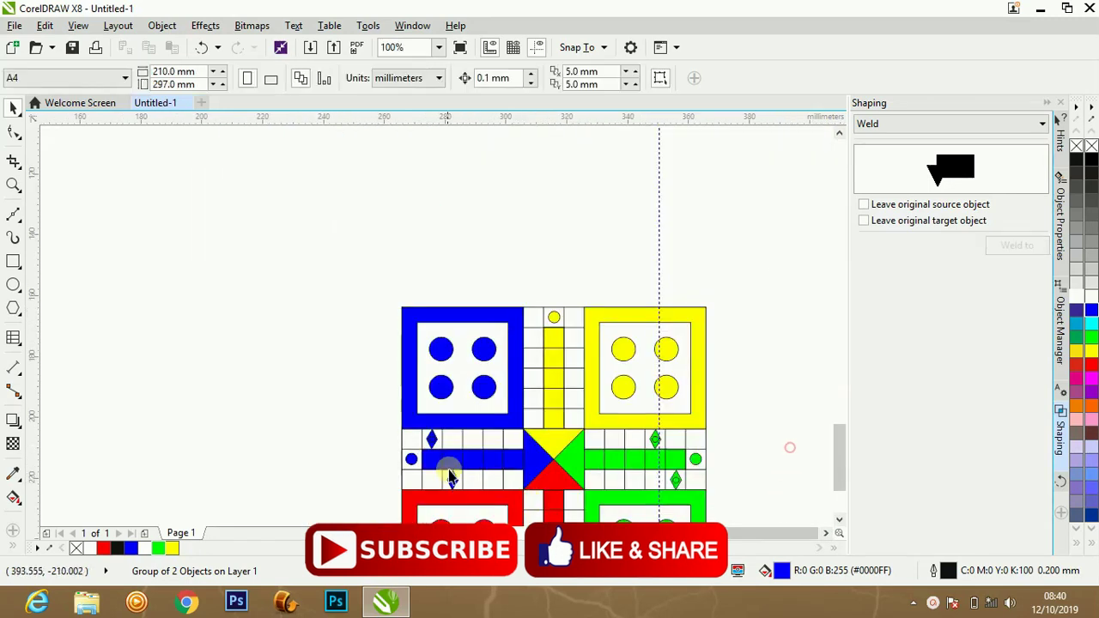
Step: Rotate the blue marker below the blue home path to 90 degrees
left_click(311, 350)
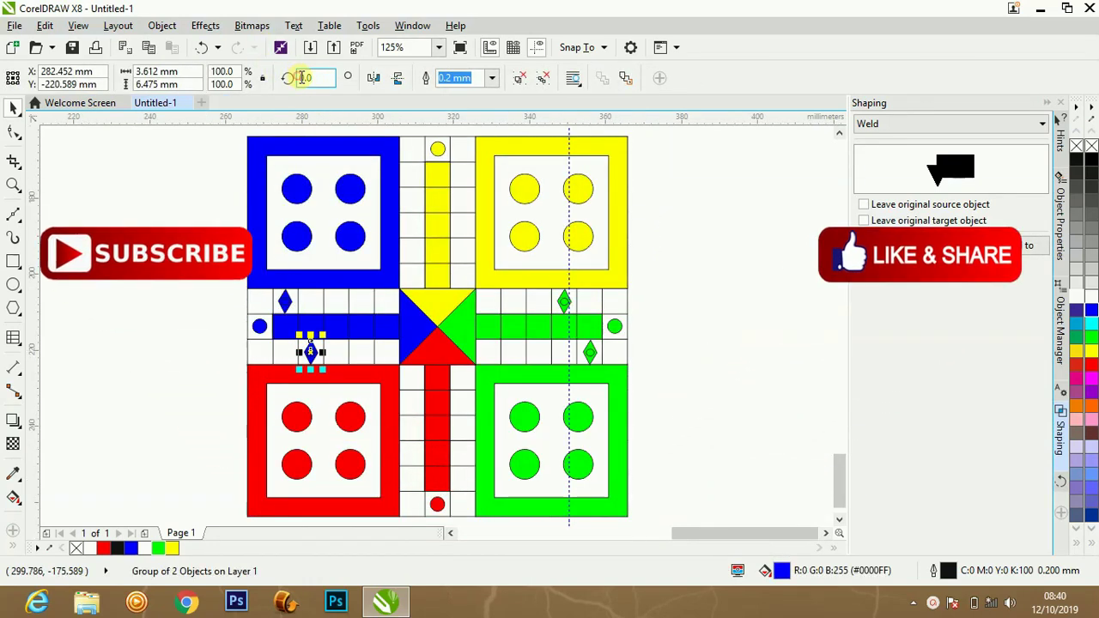
type("90")
key("Return")
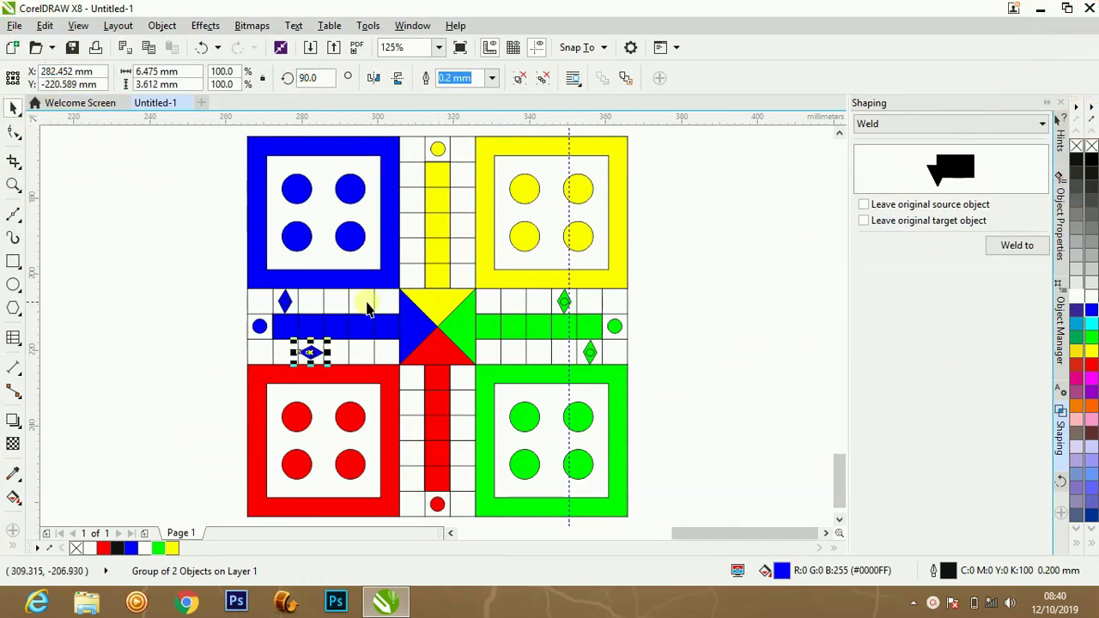
Step: Copy the sideways marker beside the red home path, fill it red, and duplicate it into the second outer cell on the path's other side
left_click_drag(307, 364, 461, 457)
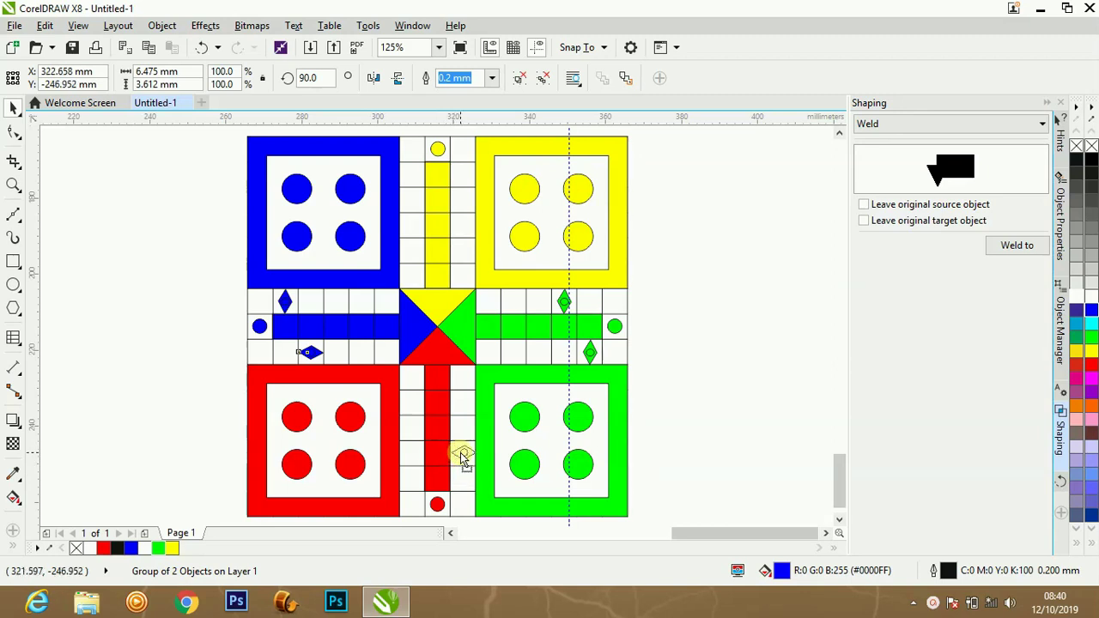
left_click(1090, 364)
left_click_drag(462, 457, 414, 486)
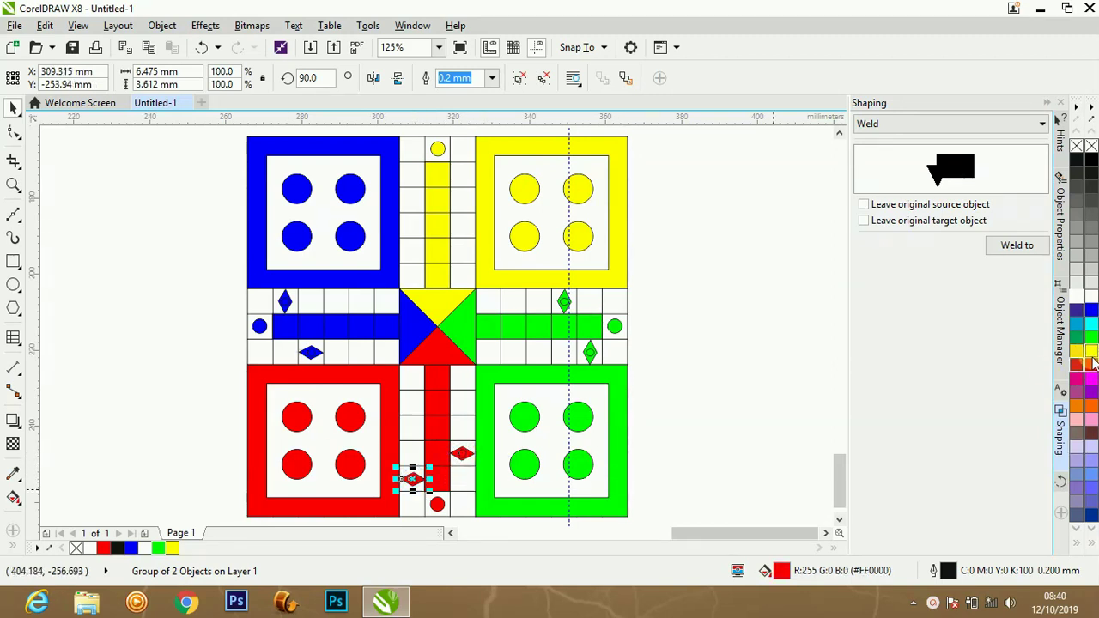
Step: Copy the sideways blue marker beside the yellow home path, fill it yellow, and duplicate it into the third outer cell on the other side
left_click_drag(313, 354, 463, 182)
left_click(1091, 352)
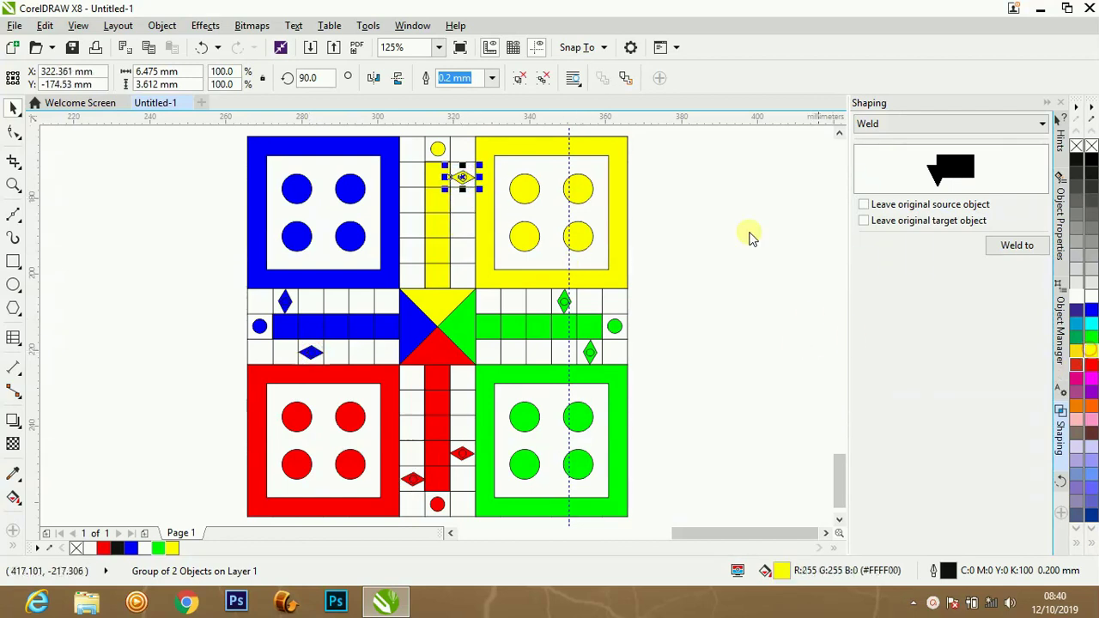
left_click_drag(462, 181, 412, 201)
Step: Move the sideways blue markers off the board and copy the upright blue marker into the vacated cell below the blue home path
left_click_drag(315, 356, 174, 314)
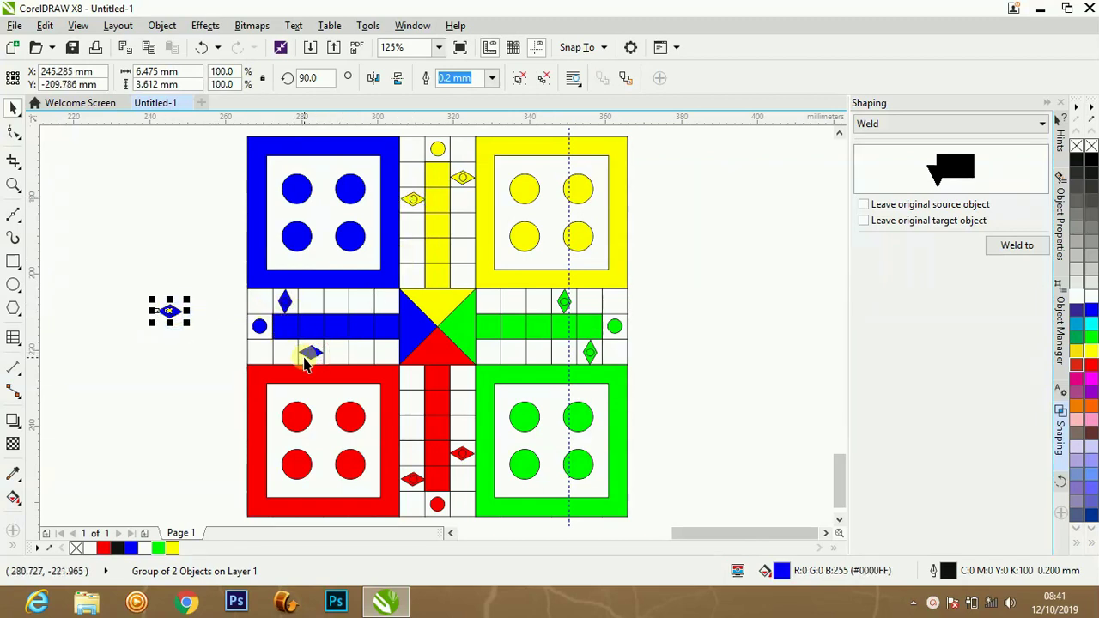
left_click_drag(309, 359, 179, 352)
left_click_drag(285, 302, 313, 356)
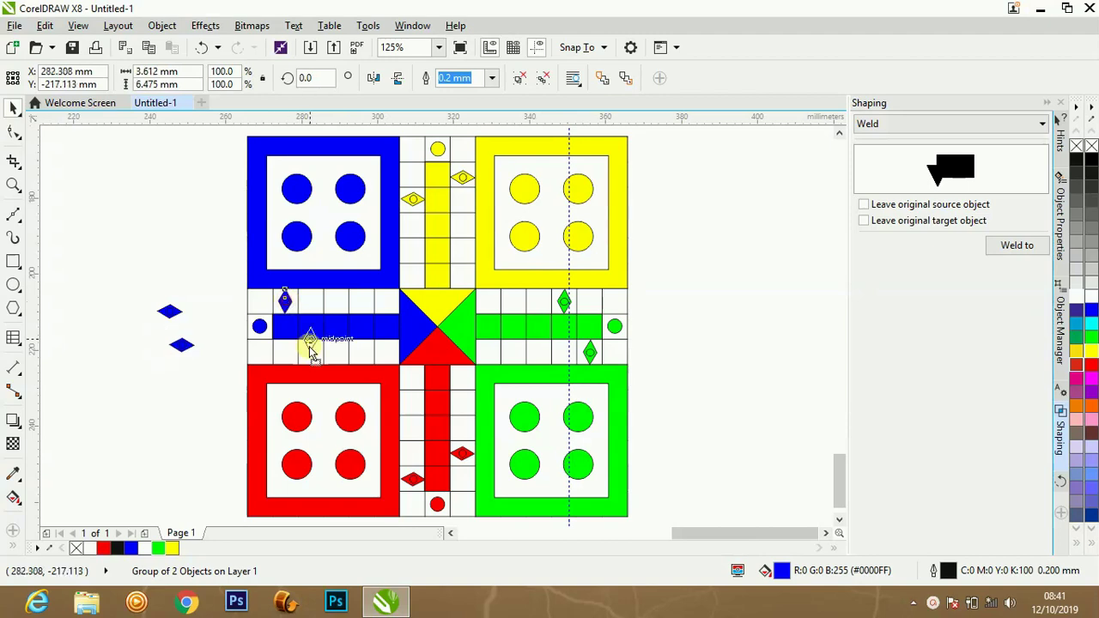
Step: Delete the two sideways blue markers lying outside the board and preview the finished board full screen
left_click(130, 410)
left_click_drag(101, 275, 214, 387)
key("Delete")
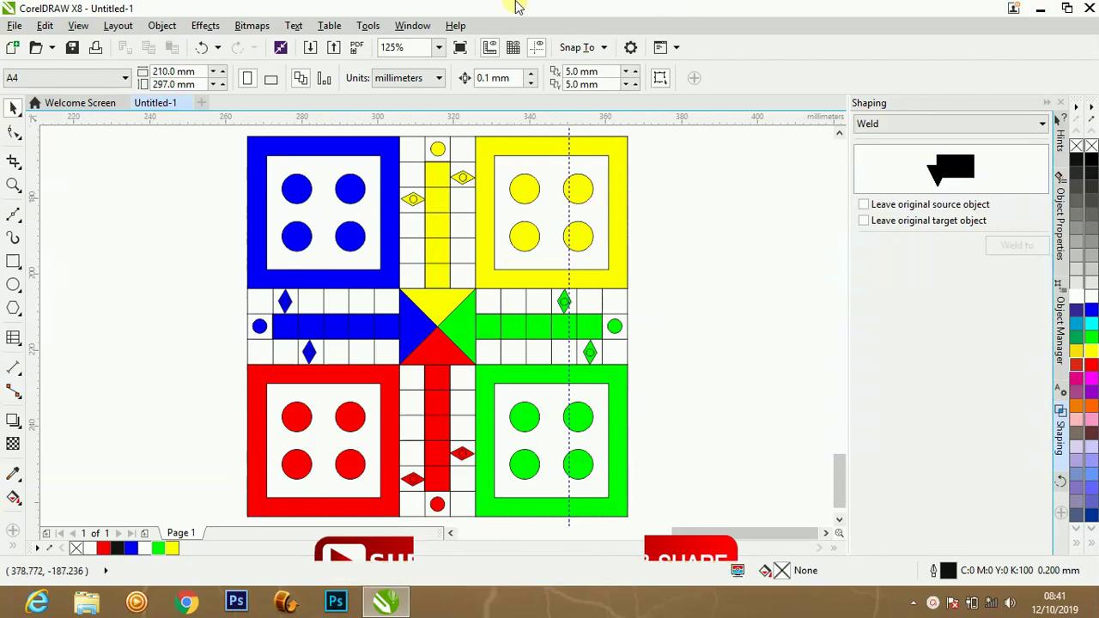
left_click(458, 47)
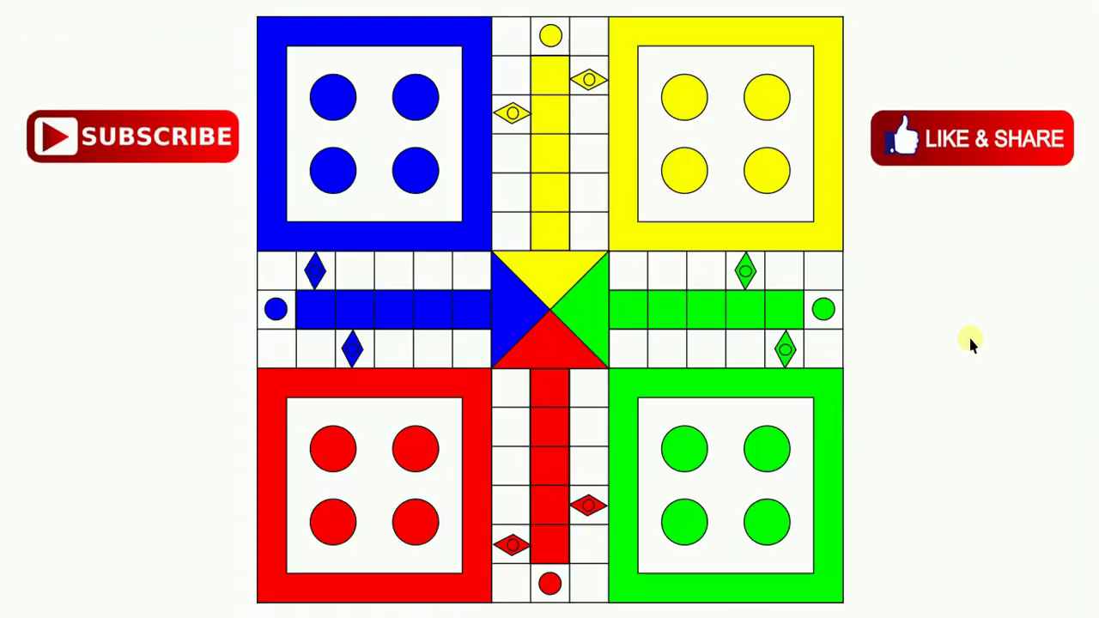